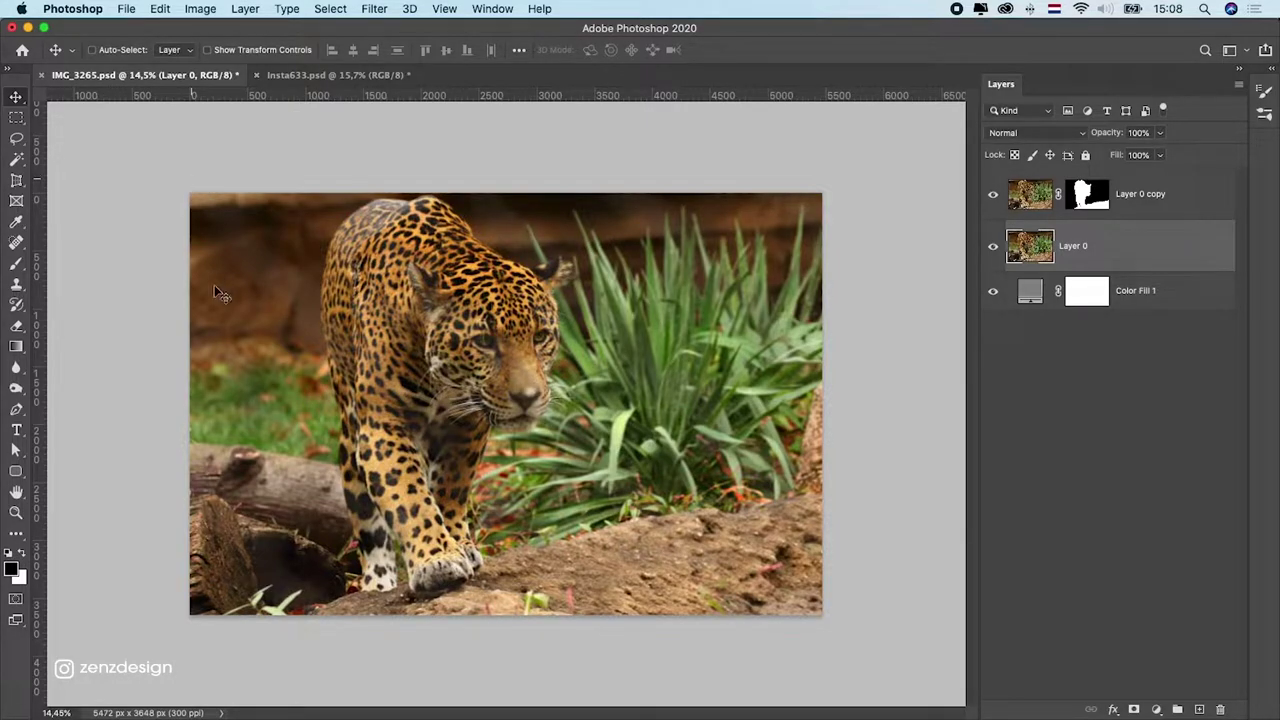
- Begin a Pen tool path at the photo's lower border, tracing the rock's edge up to the jaguar's back paw
scroll(460, 378, "down", 2)
scroll(455, 385, "up", 2)
scroll(420, 356, "up", 1)
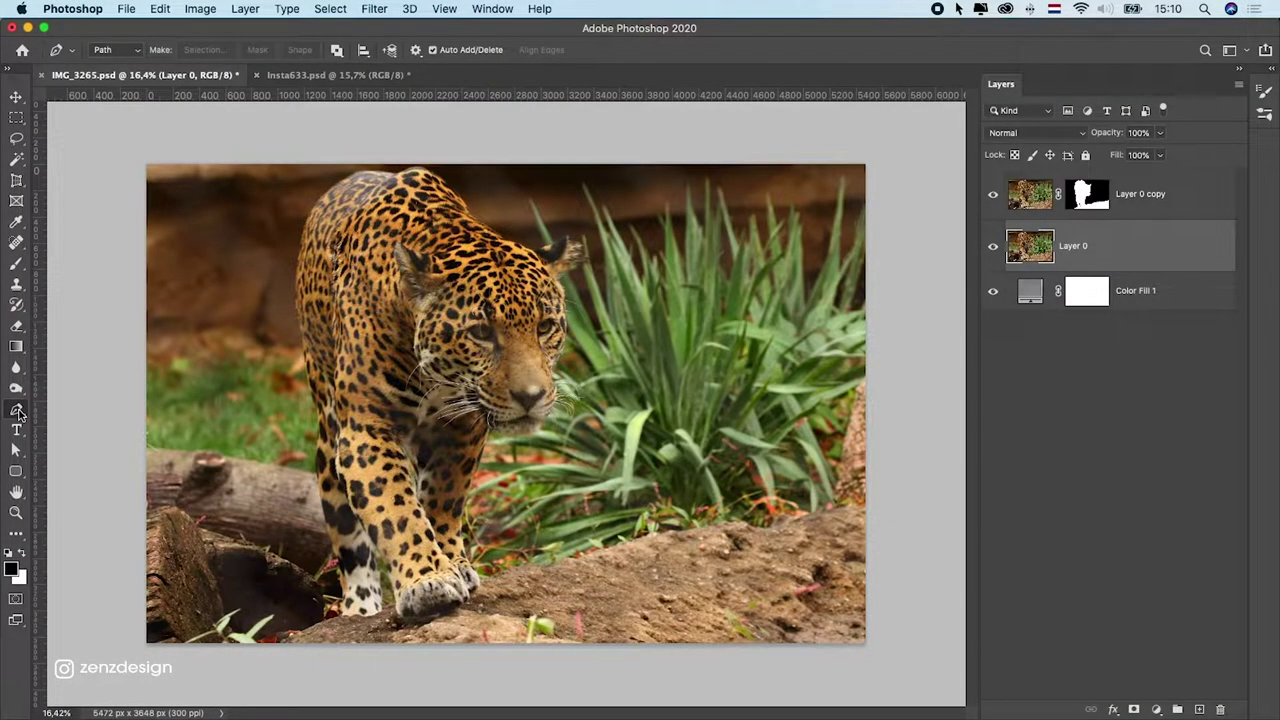
right_click(17, 411)
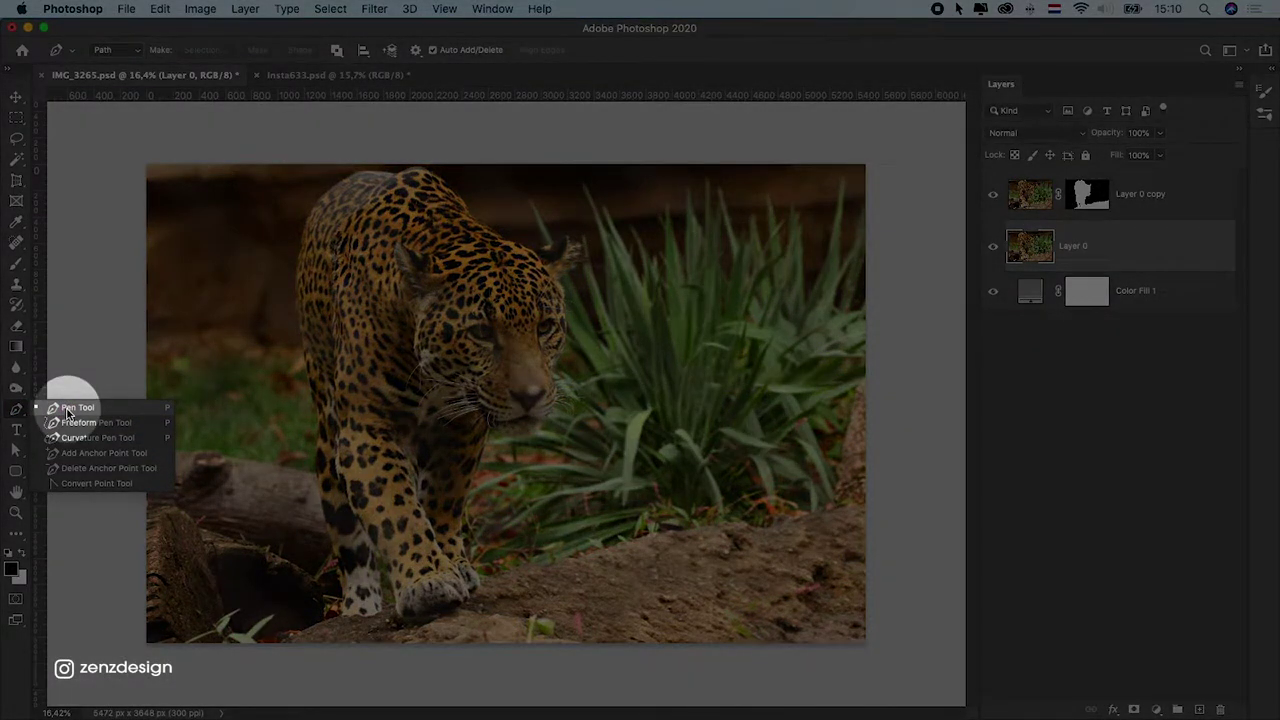
left_click(68, 409)
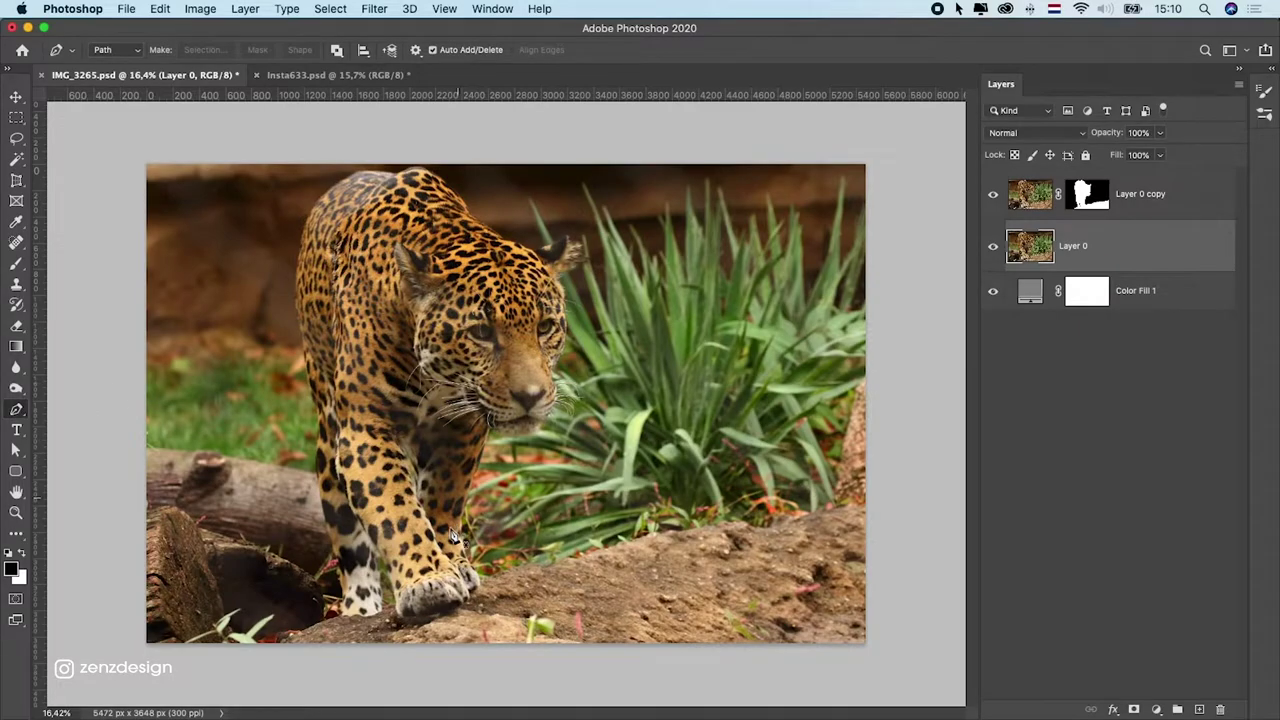
scroll(400, 617, "up", 1)
scroll(400, 617, "up", 5)
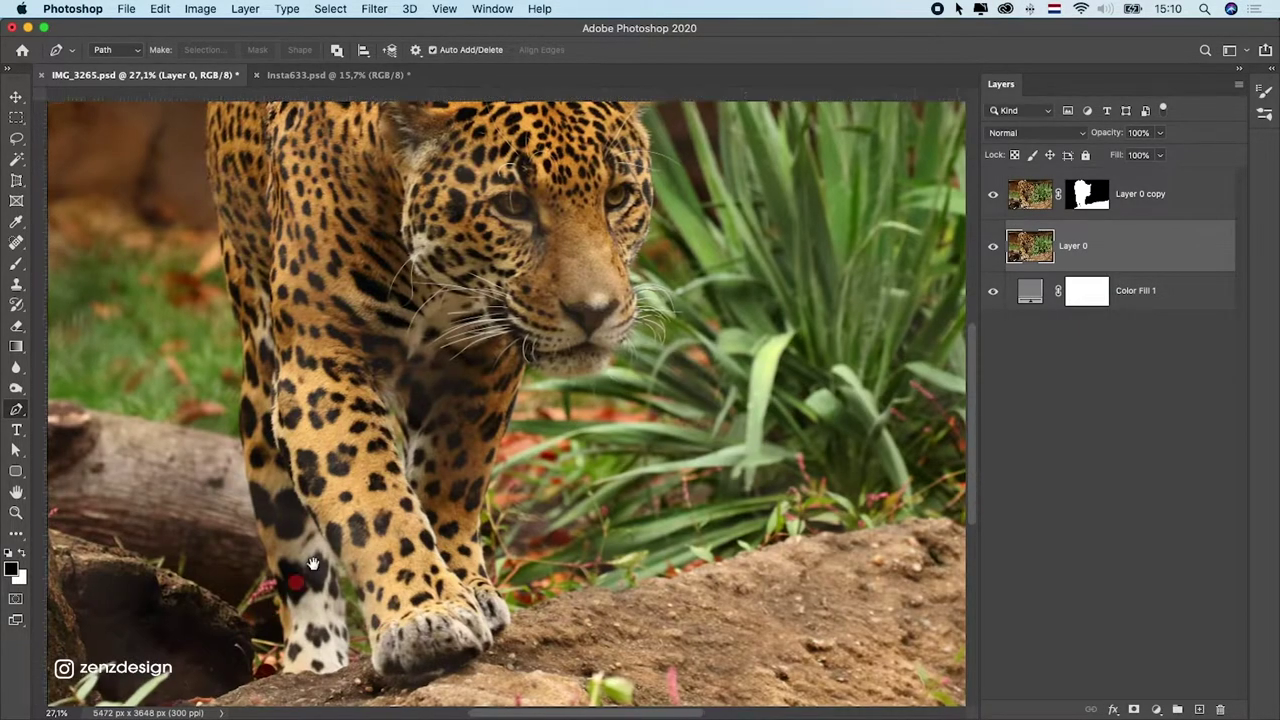
scroll(432, 540, "up", 1)
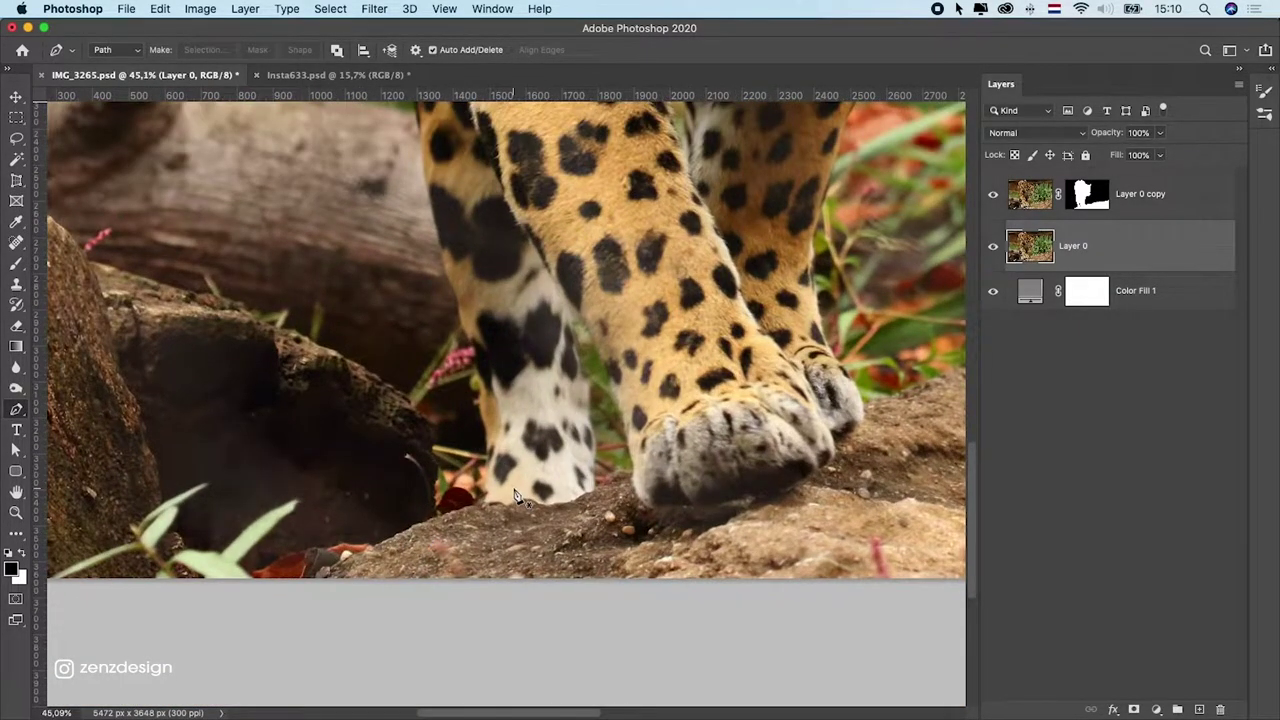
left_click_drag(721, 329, 598, 399)
scroll(430, 465, "down", 3)
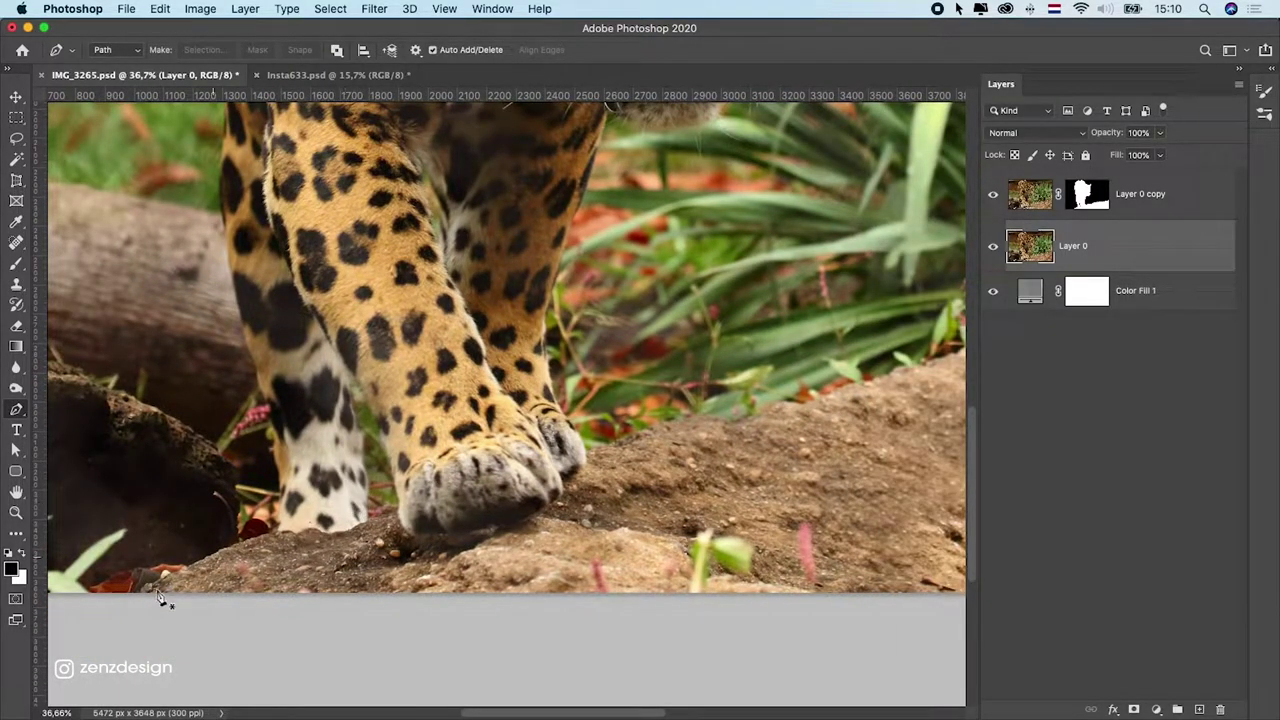
left_click_drag(468, 527, 548, 505)
key("super+z")
left_click(139, 595)
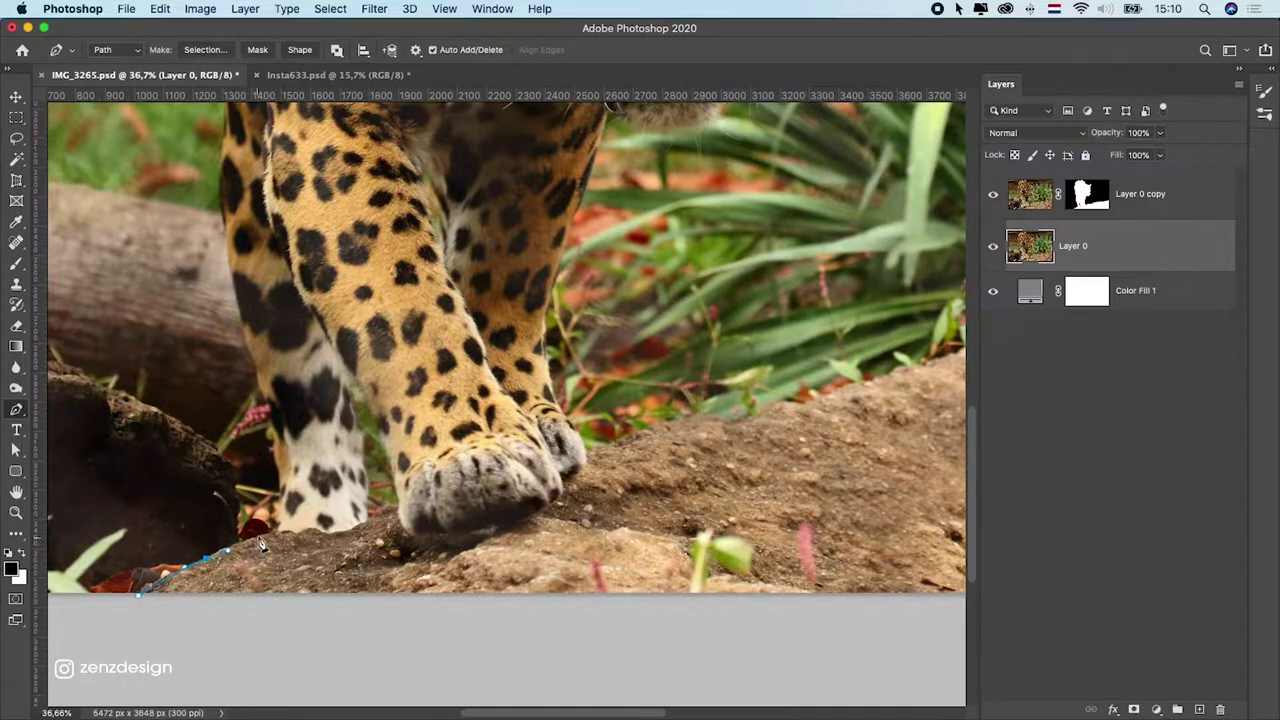
left_click_drag(265, 535, 282, 527)
left_click(281, 478)
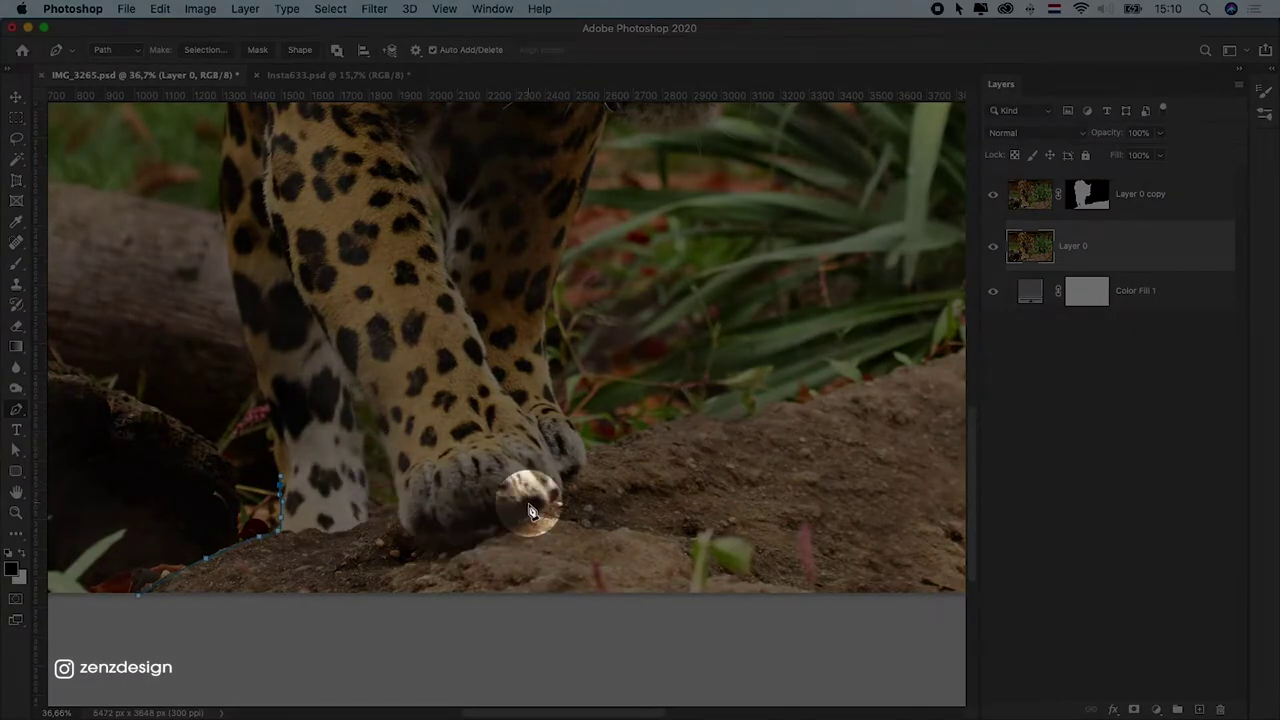
- Continue the pen path upward along the outer edge of the jaguar's back leg
scroll(622, 502, "down", 5)
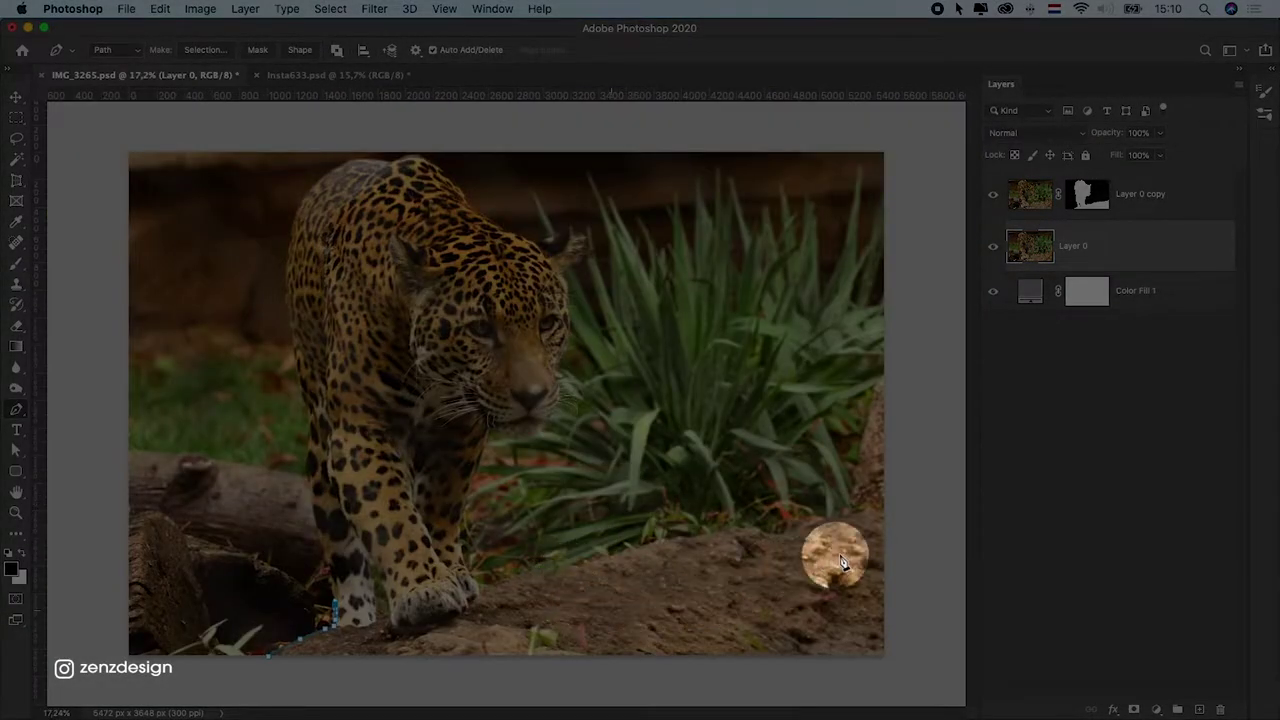
scroll(340, 605, "up", 5)
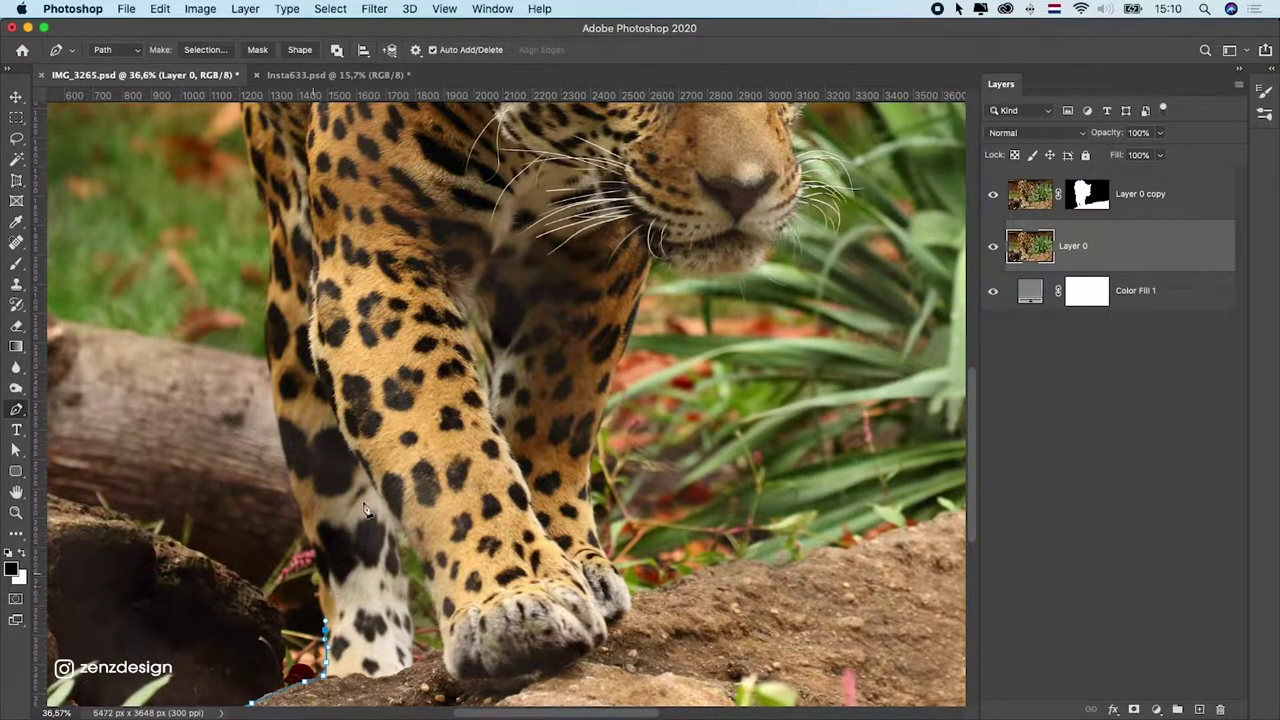
scroll(345, 525, "up", 3)
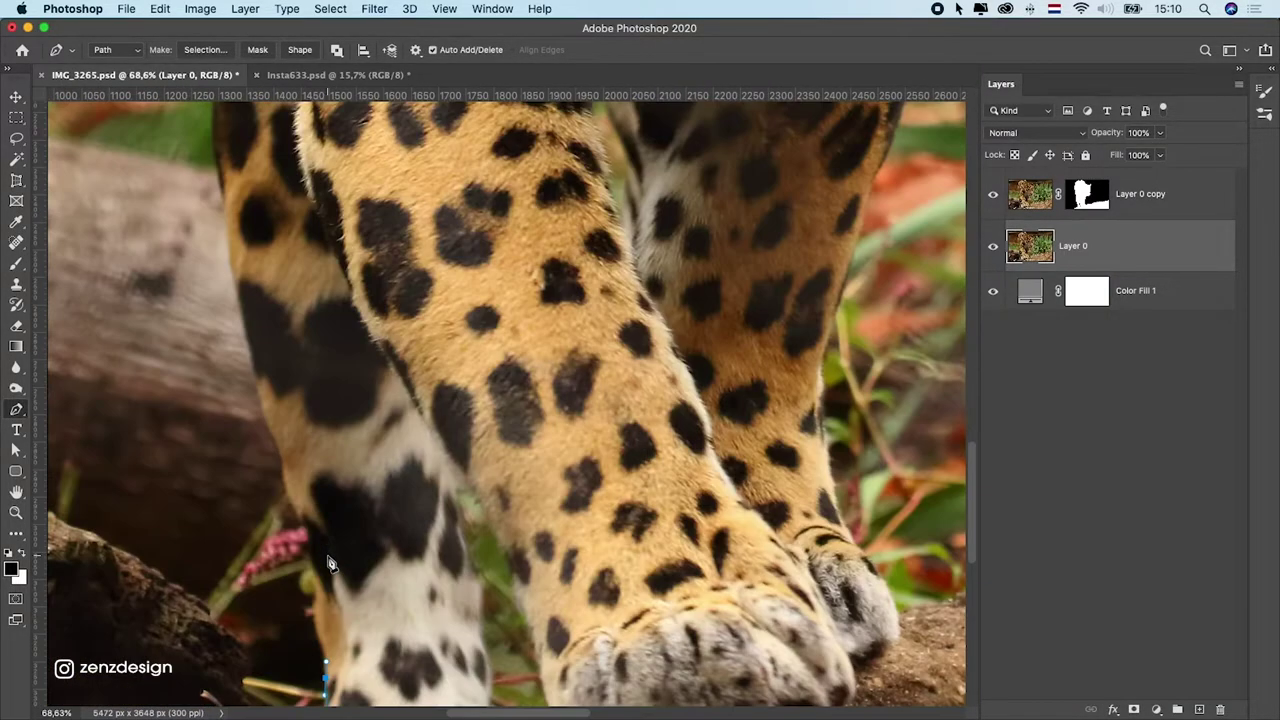
scroll(337, 450, "down", 2)
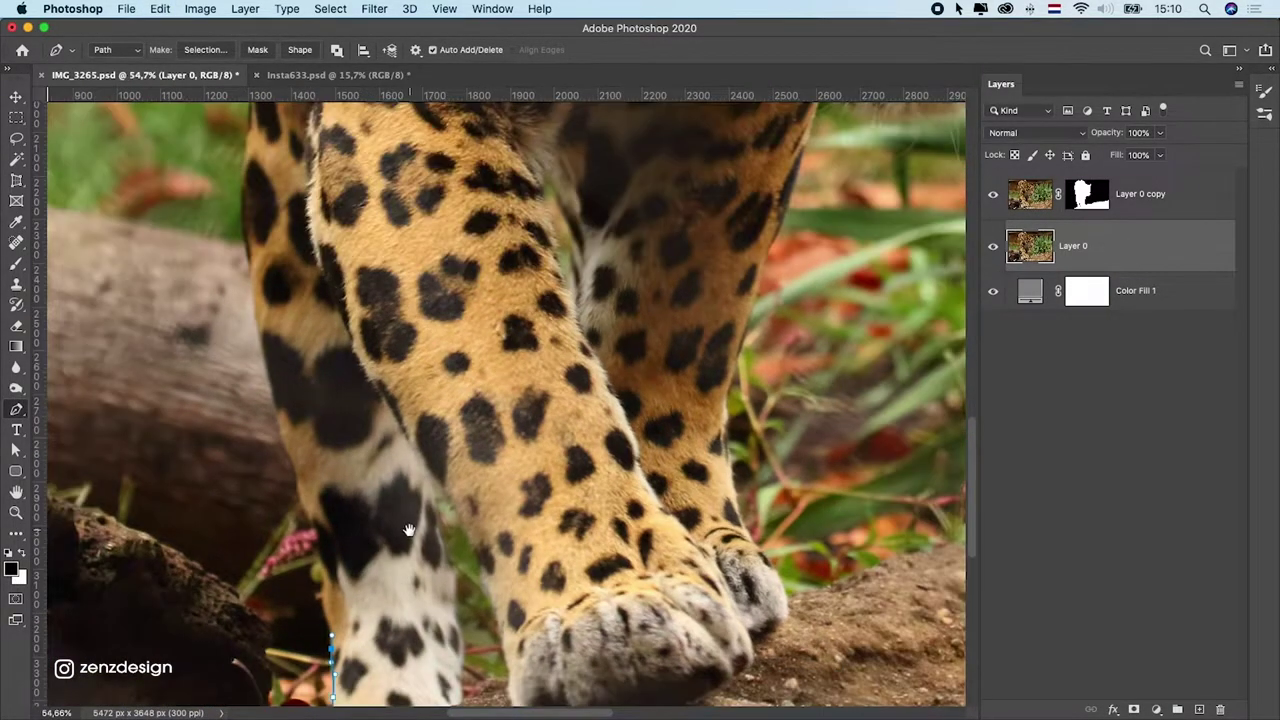
scroll(409, 530, "down", 3)
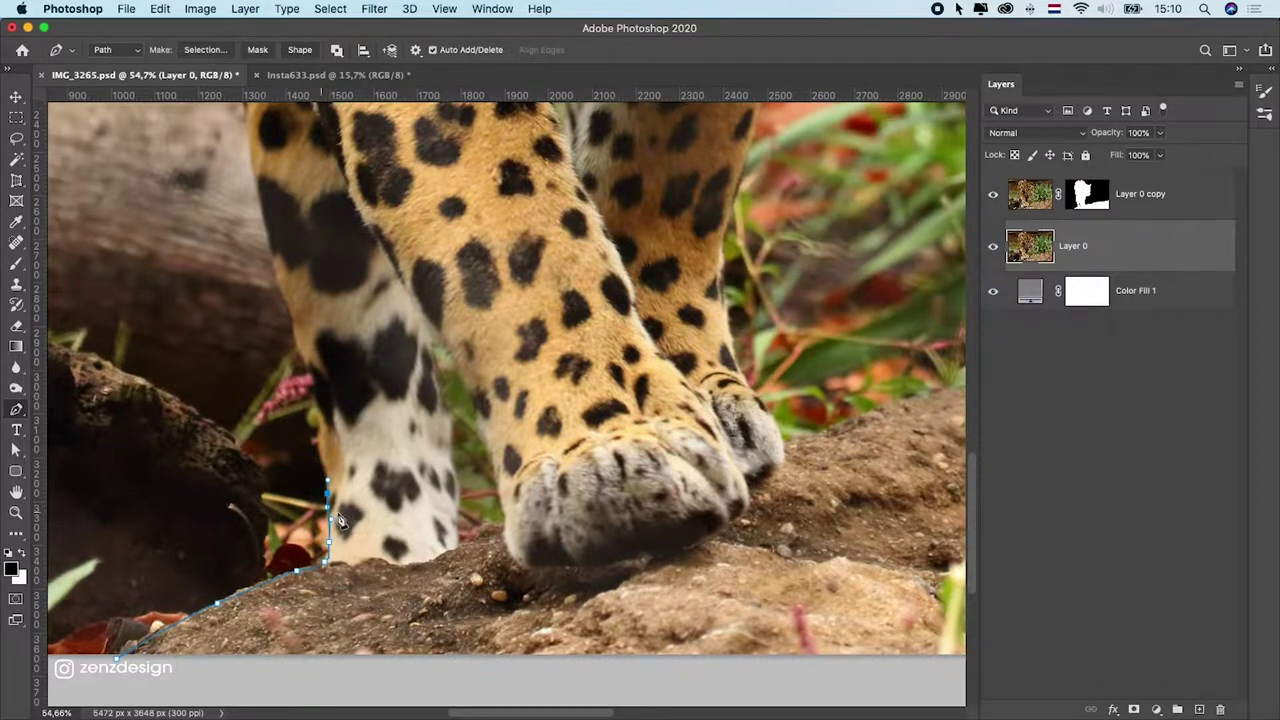
scroll(360, 522, "up", 2)
scroll(380, 610, "down", 1)
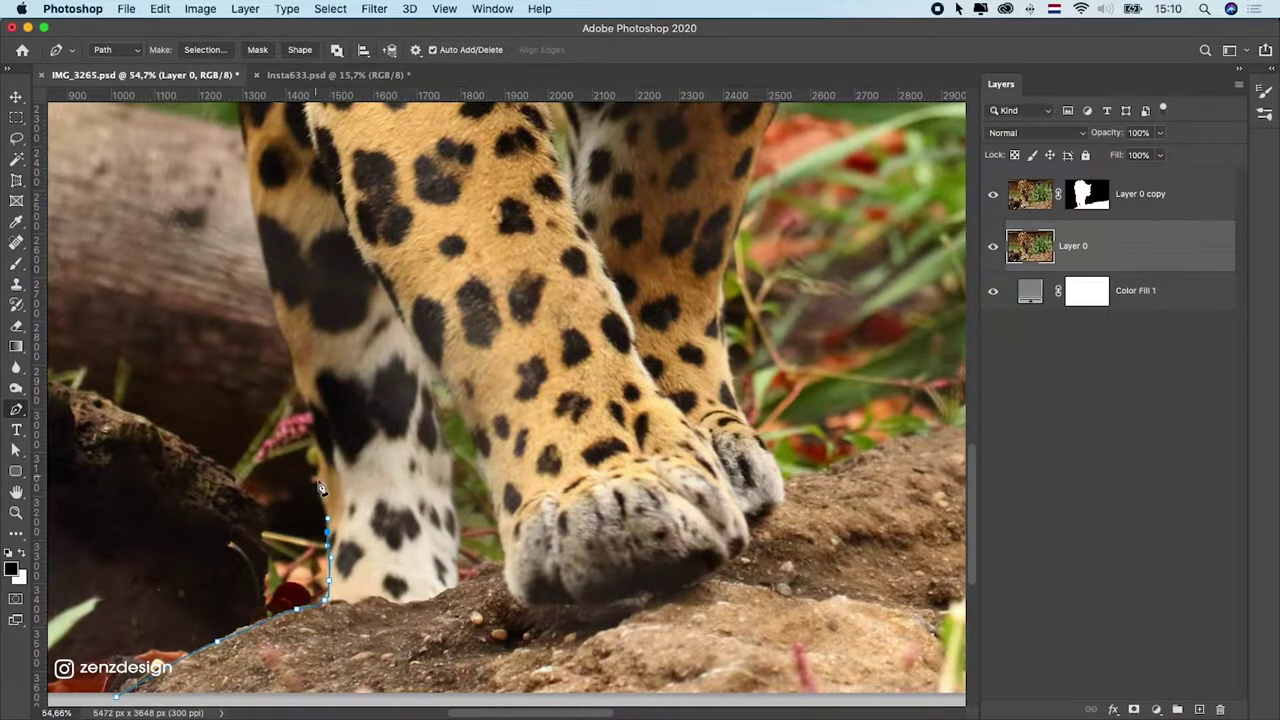
scroll(319, 485, "up", 1)
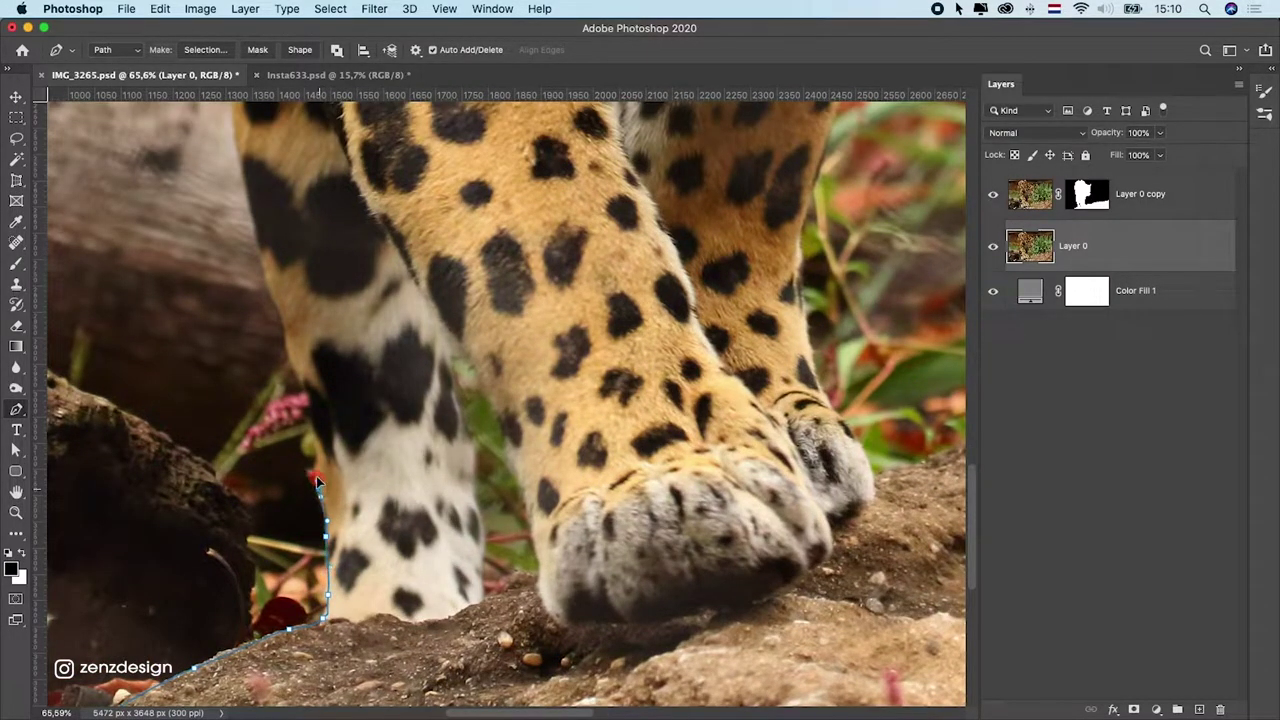
left_click(308, 401)
left_click(288, 357)
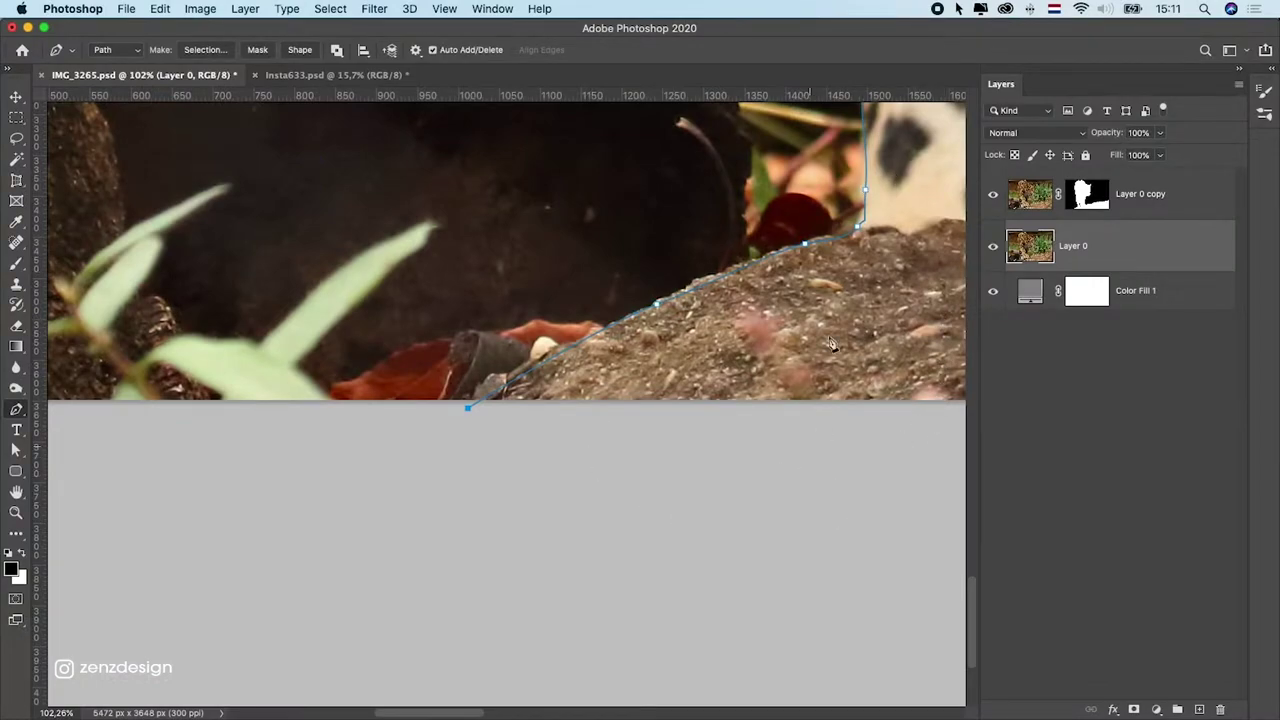
- Close the pen path at its starting anchor and convert it to a new selection with a 1-pixel feather radius
left_click(467, 409)
right_click(471, 412)
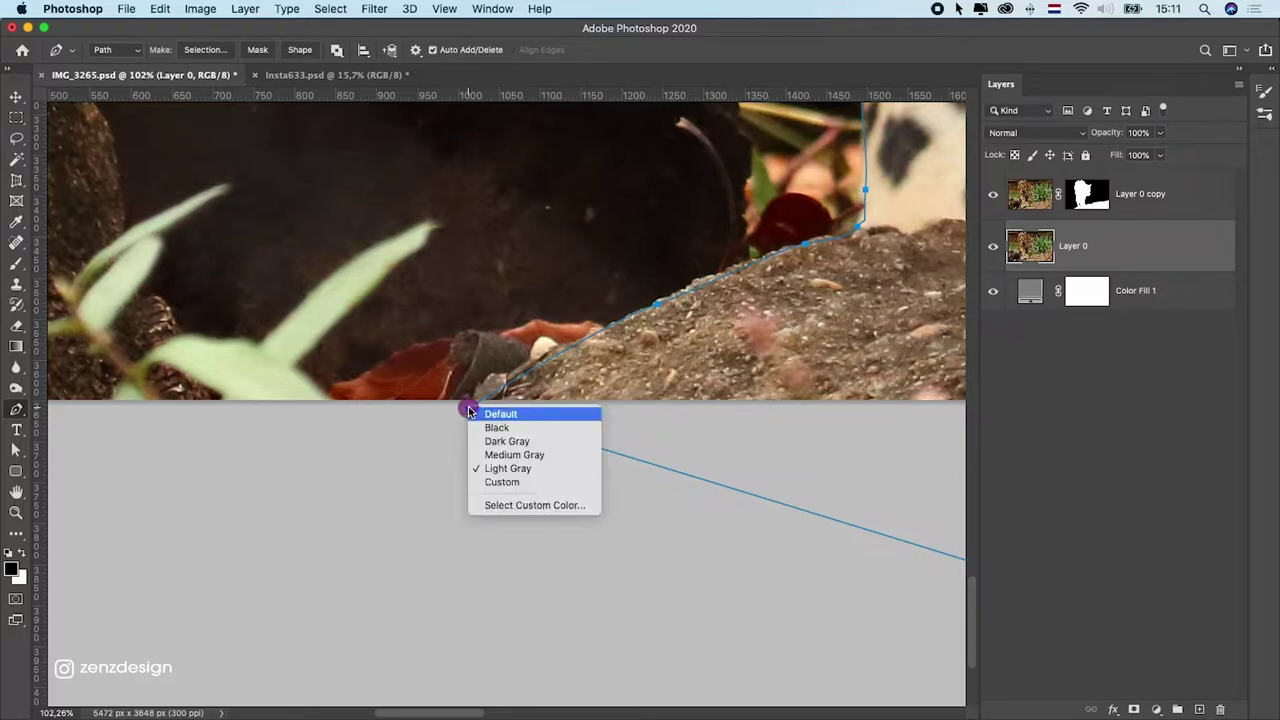
left_click(443, 423)
right_click(608, 377)
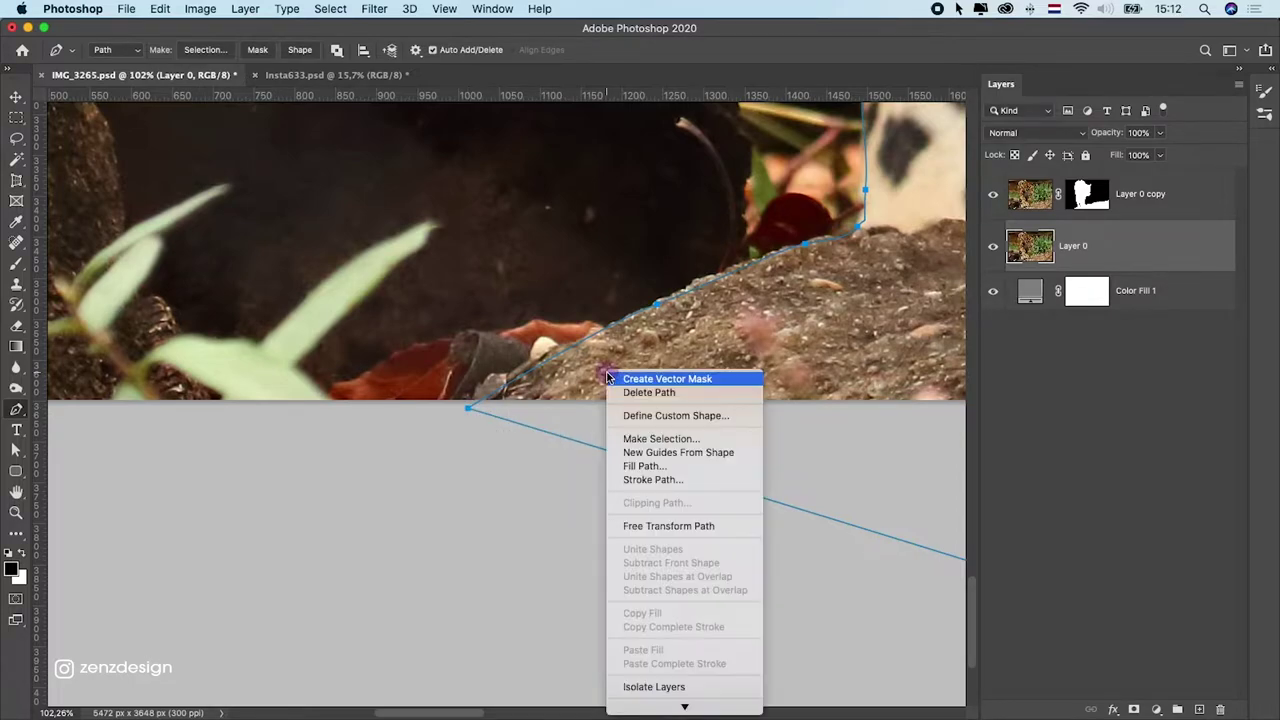
left_click(657, 441)
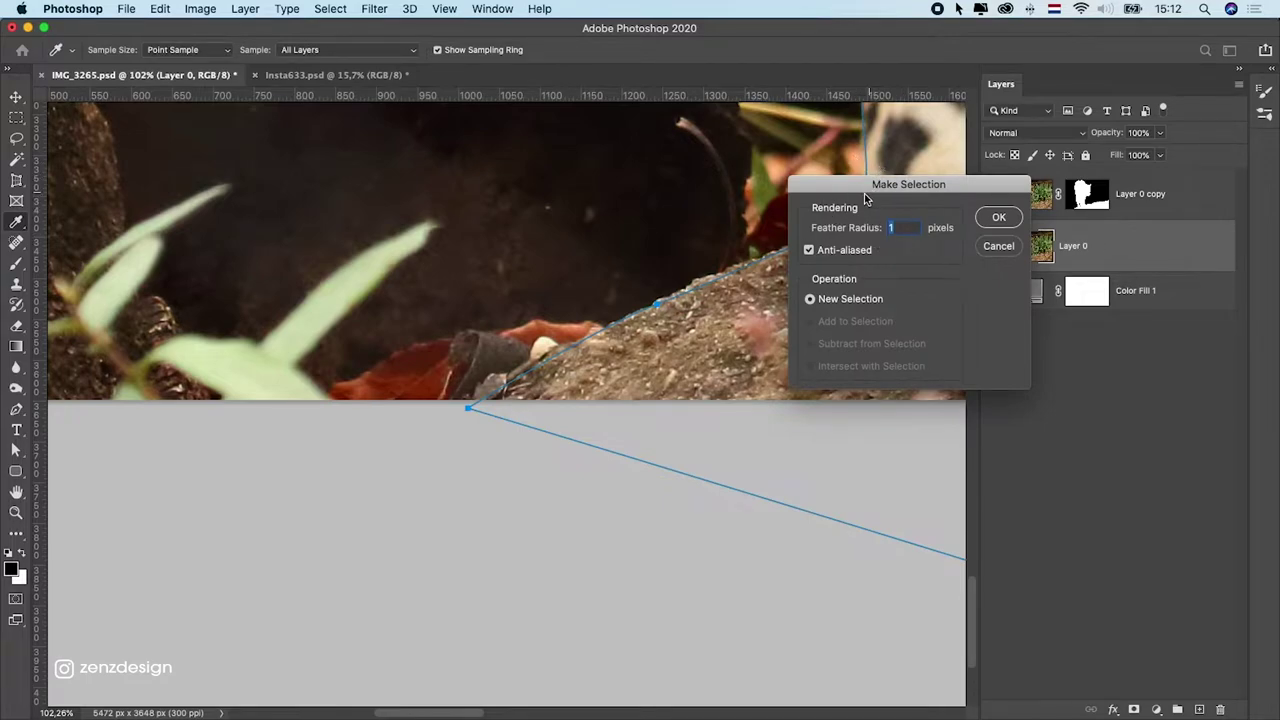
left_click_drag(866, 199, 669, 202)
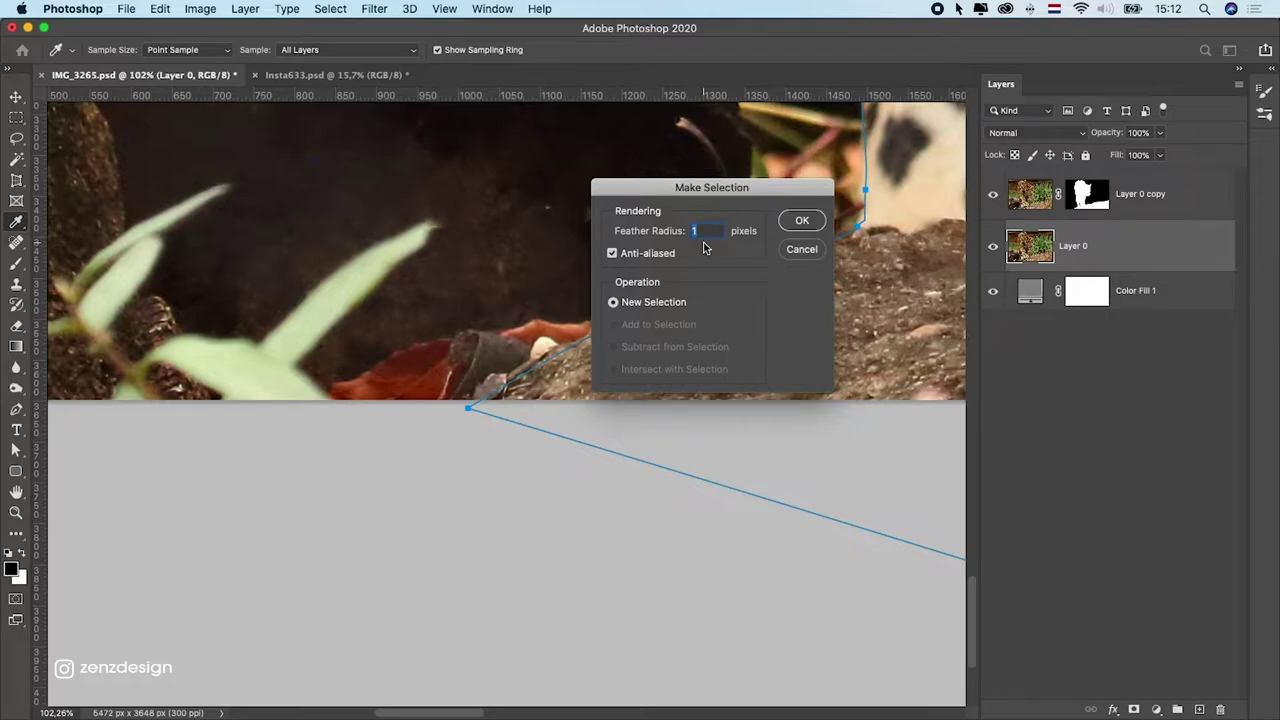
left_click(802, 224)
- Mask Layer 0 with the selection, then hide it and make Layer 0 copy the active layer
left_click(1134, 709)
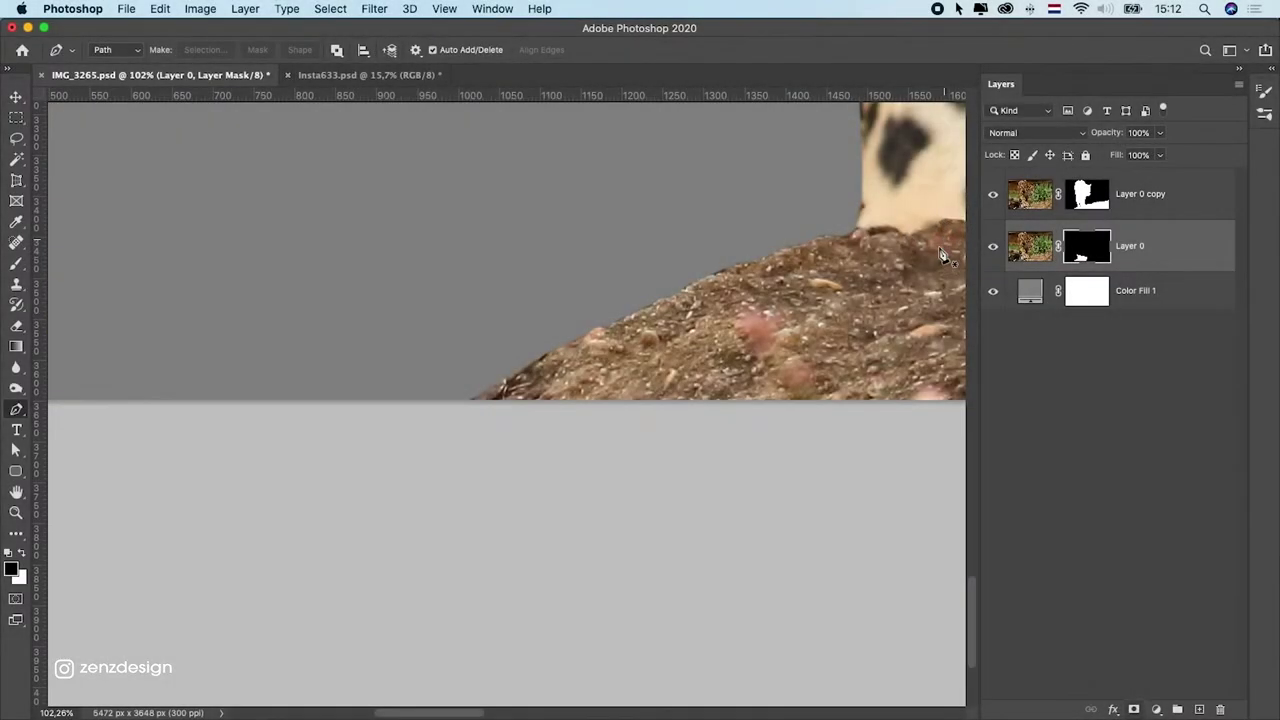
left_click(1150, 180)
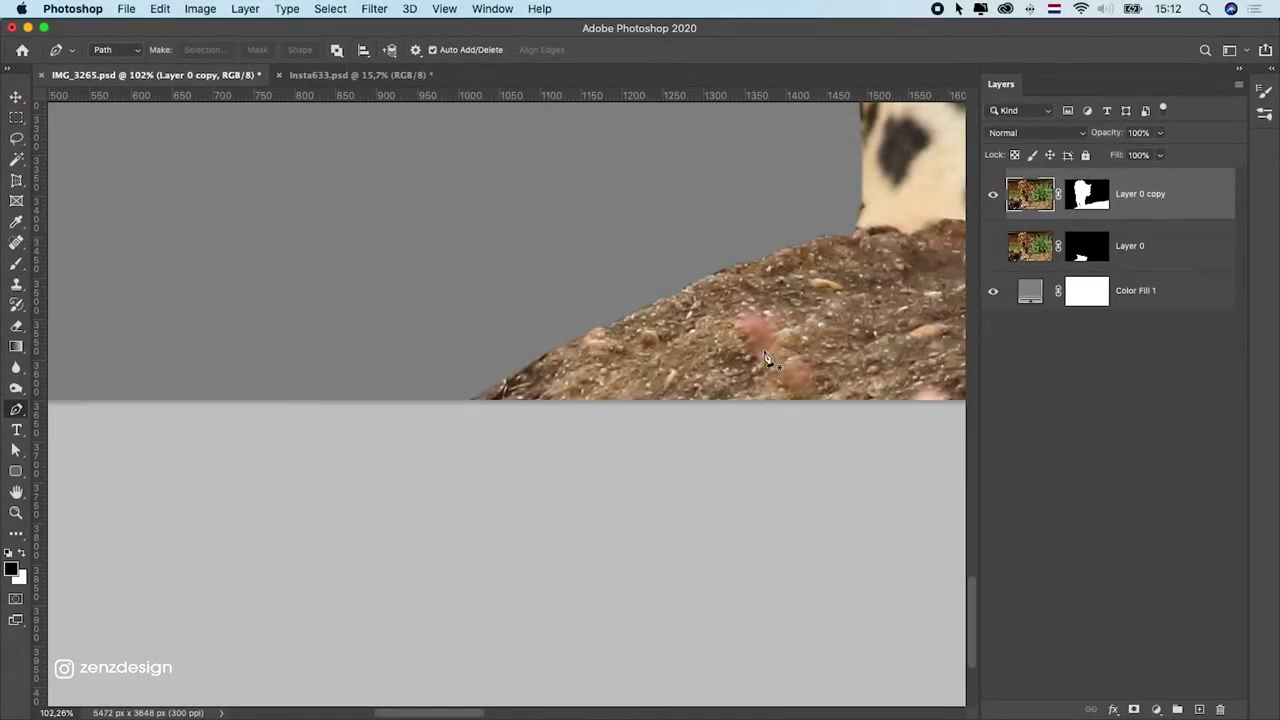
- Refine Layer 0 copy's mask in Select and Mask by brushing the fur edge from the jaguar's cheek to its ear
scroll(620, 394, "down", 6)
scroll(571, 394, "up", 3)
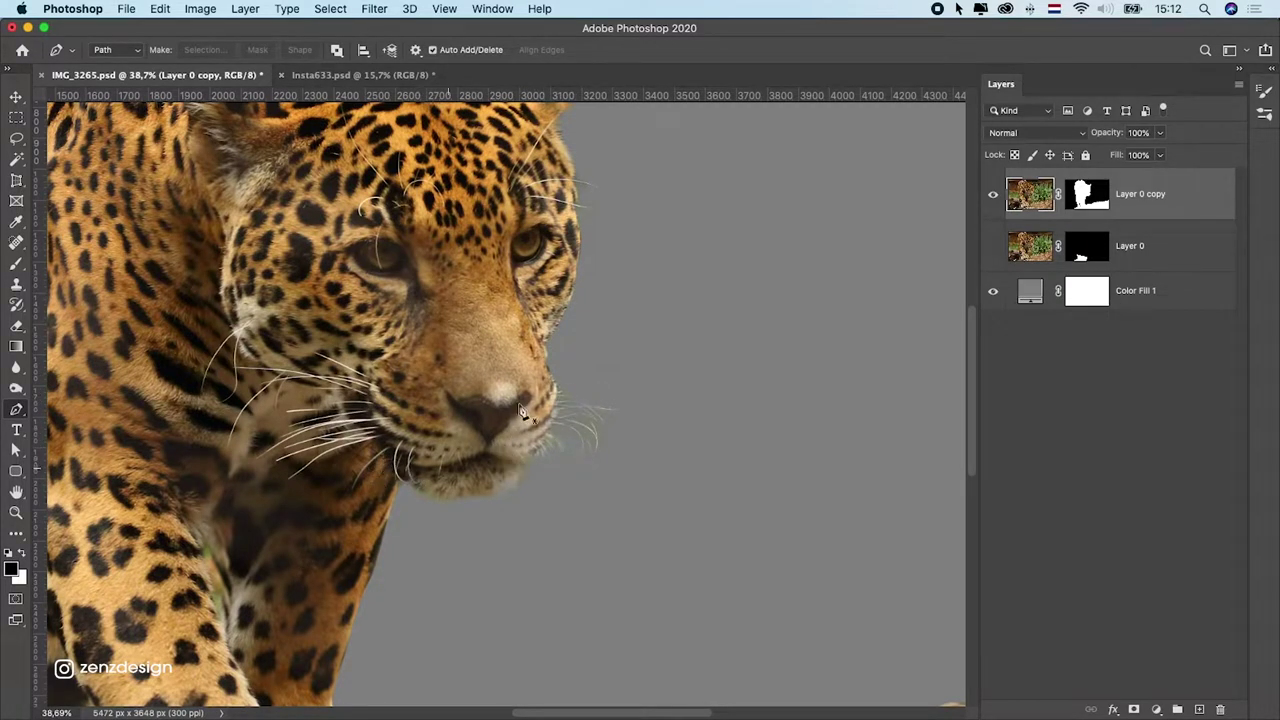
scroll(424, 414, "down", 2)
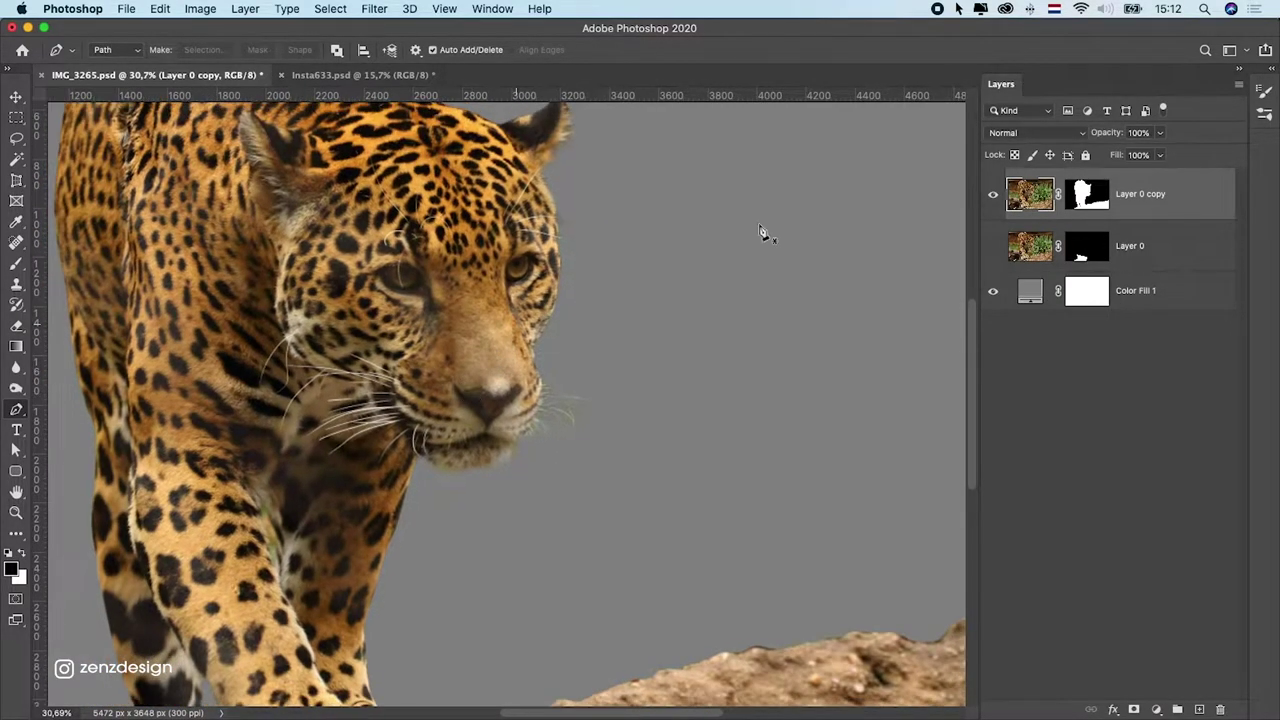
right_click(1090, 195)
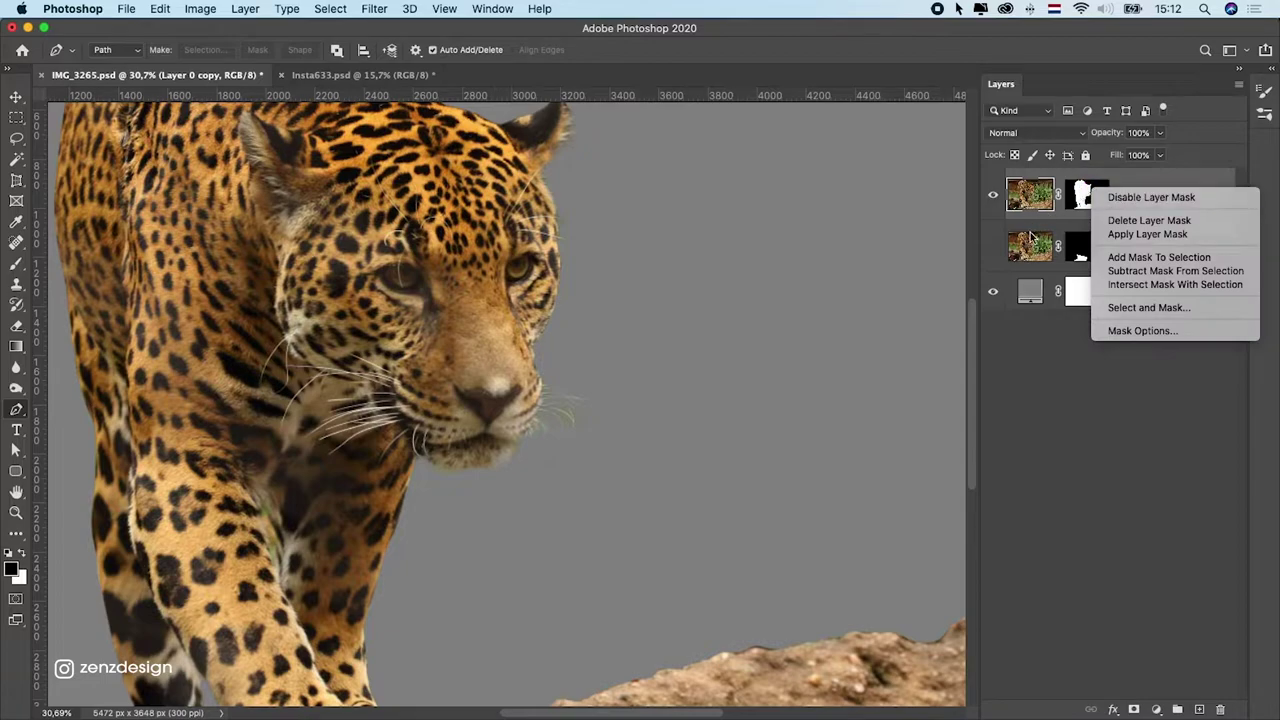
left_click(1139, 310)
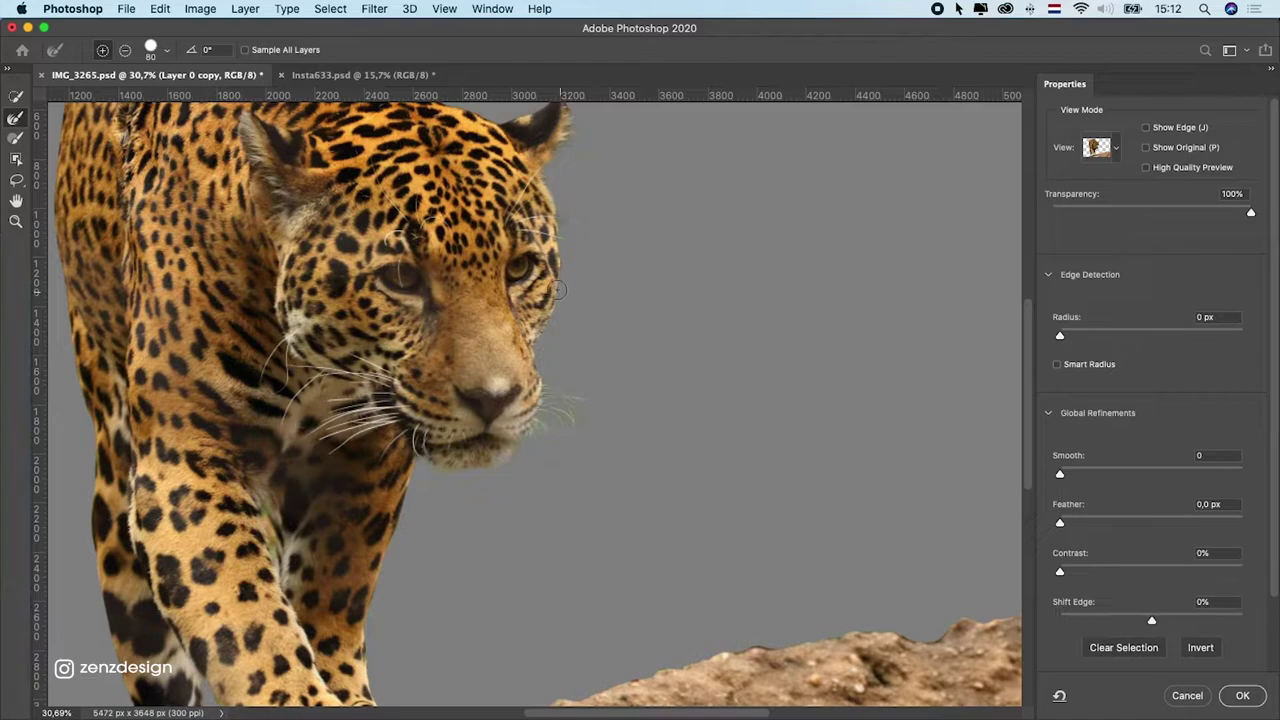
mouse_move(556, 243)
left_mouse_down()
mouse_move(571, 130)
mouse_move(607, 144)
left_mouse_up()
left_click(1238, 695)
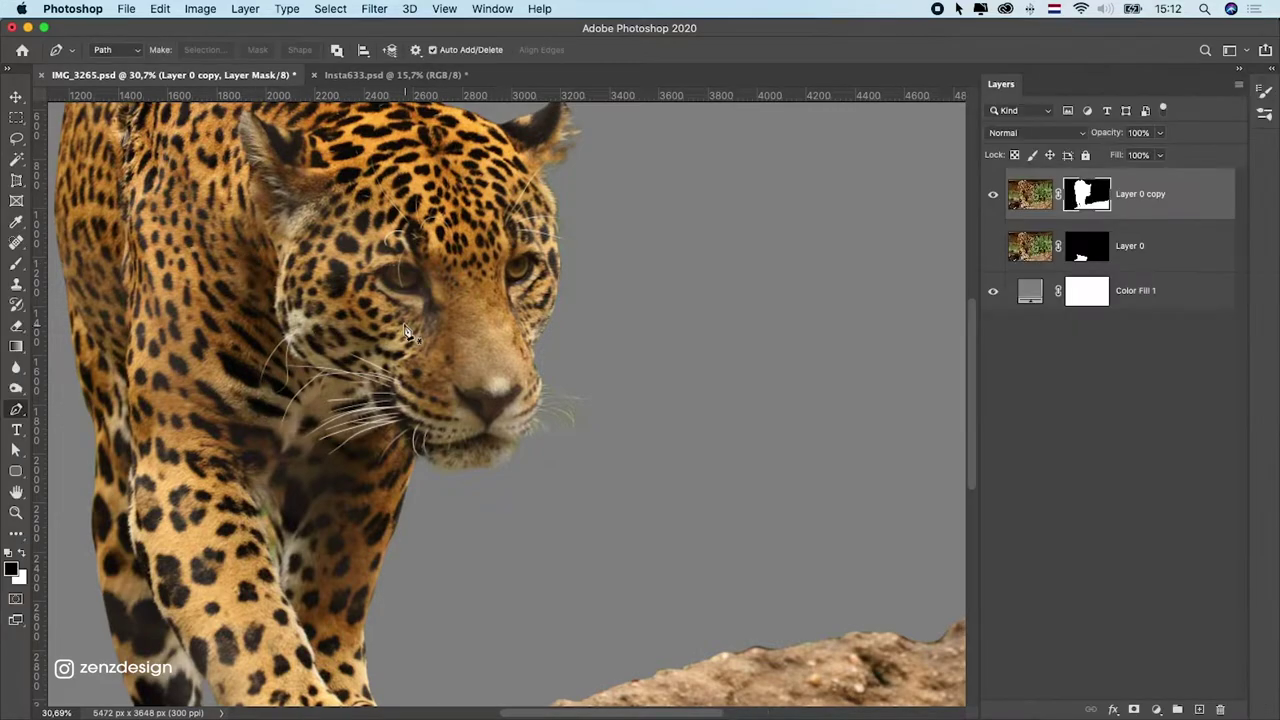
- Convert the masked Layer 0 copy to a smart object and activate the Move tool
key("super+0")
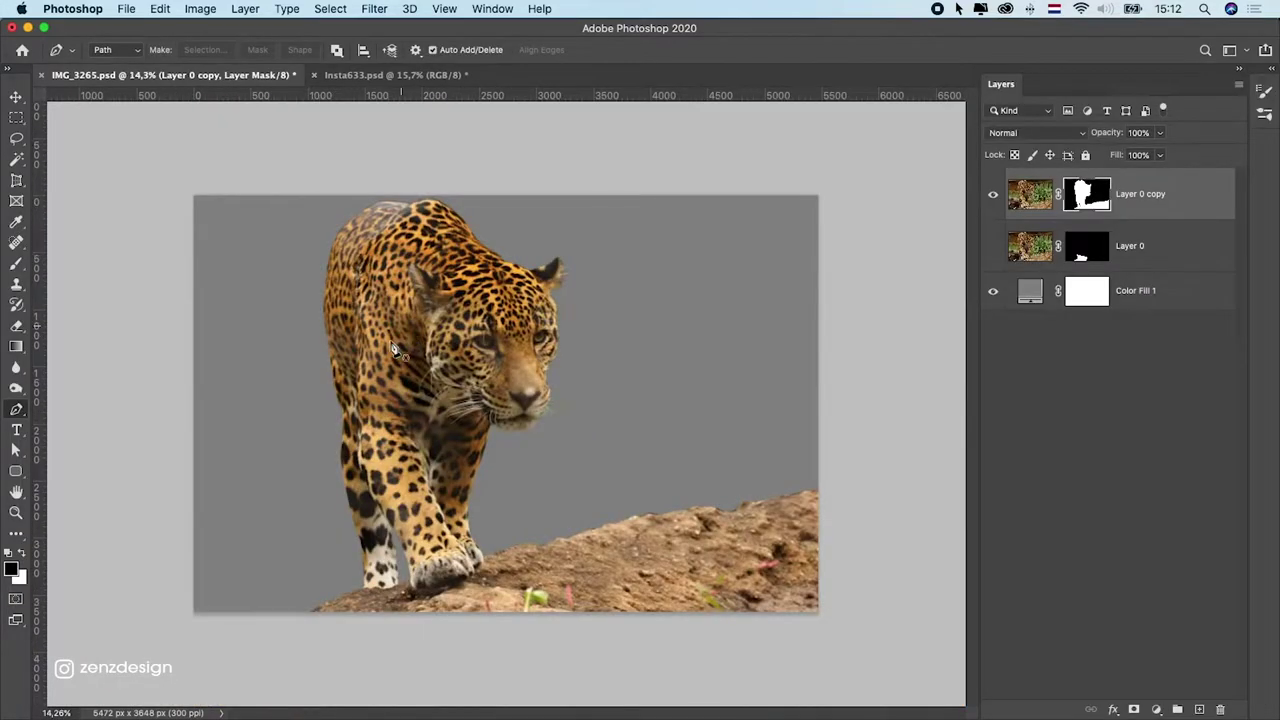
right_click(1184, 195)
left_click(1184, 196)
right_click(1190, 204)
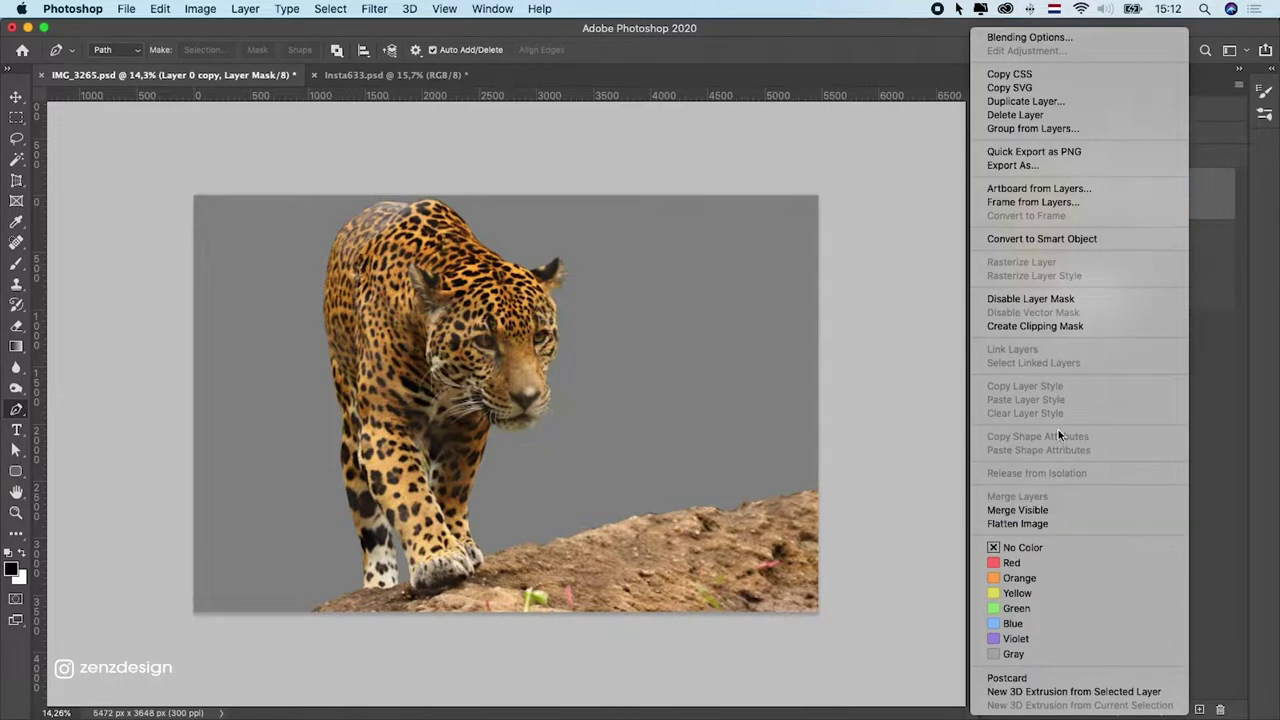
left_click(1058, 238)
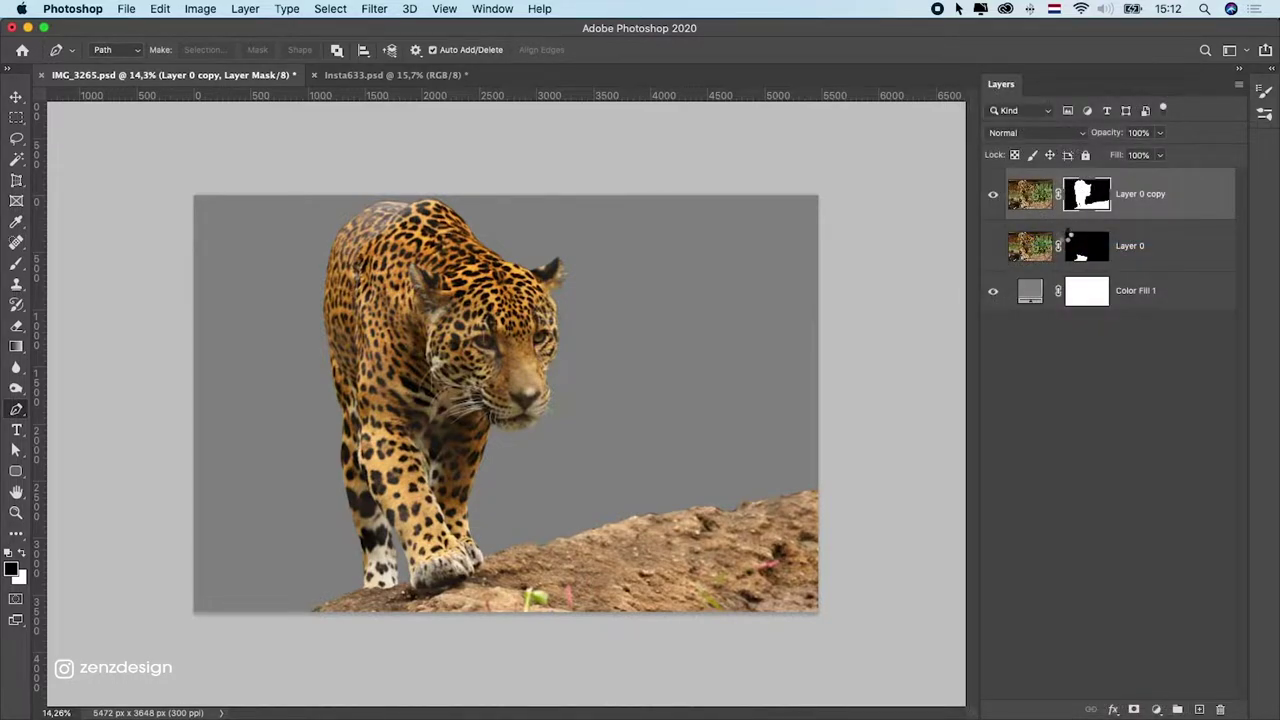
key("v")
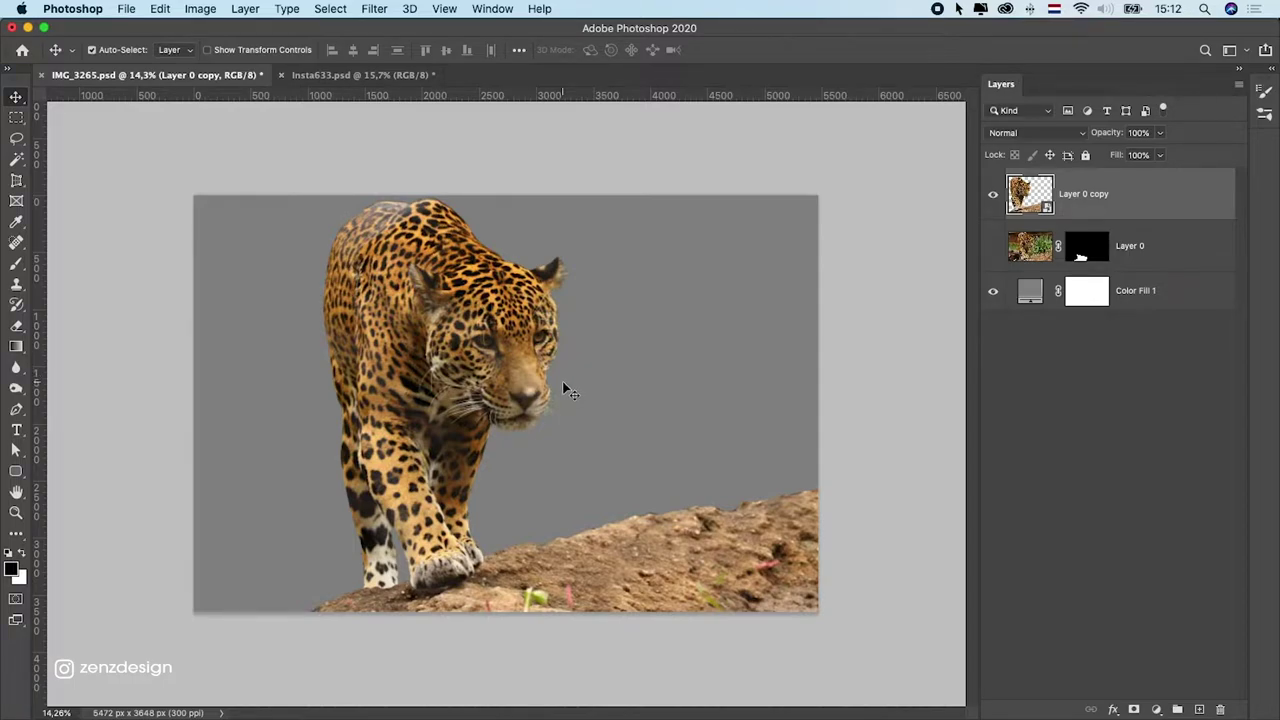
- Create a new RGB document 2160 px wide and 2700 px high at 72 pixels per inch
key("super+n")
left_click(903, 205)
double_click(903, 205)
double_click(886, 256)
type("2700")
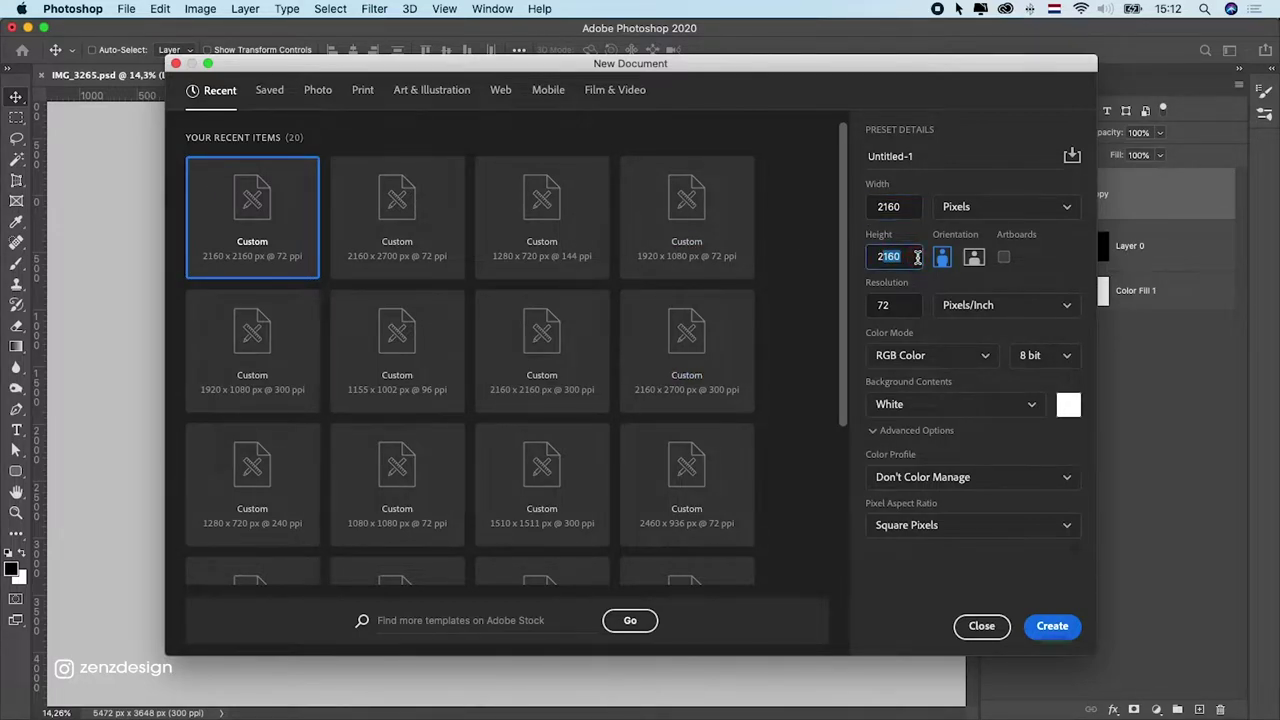
left_click(1058, 626)
- Copy the jaguar smart object from IMG_3265.psd into the Untitled-1 document
left_click(197, 75)
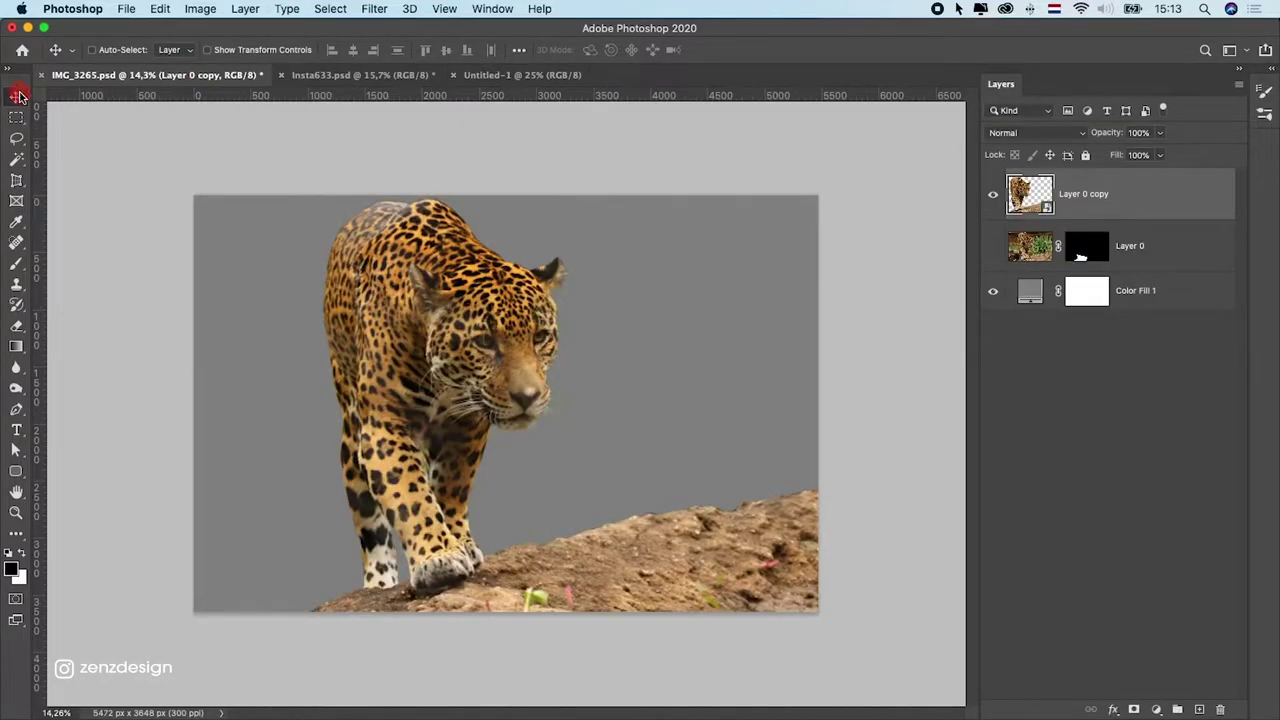
left_click_drag(376, 217, 597, 372)
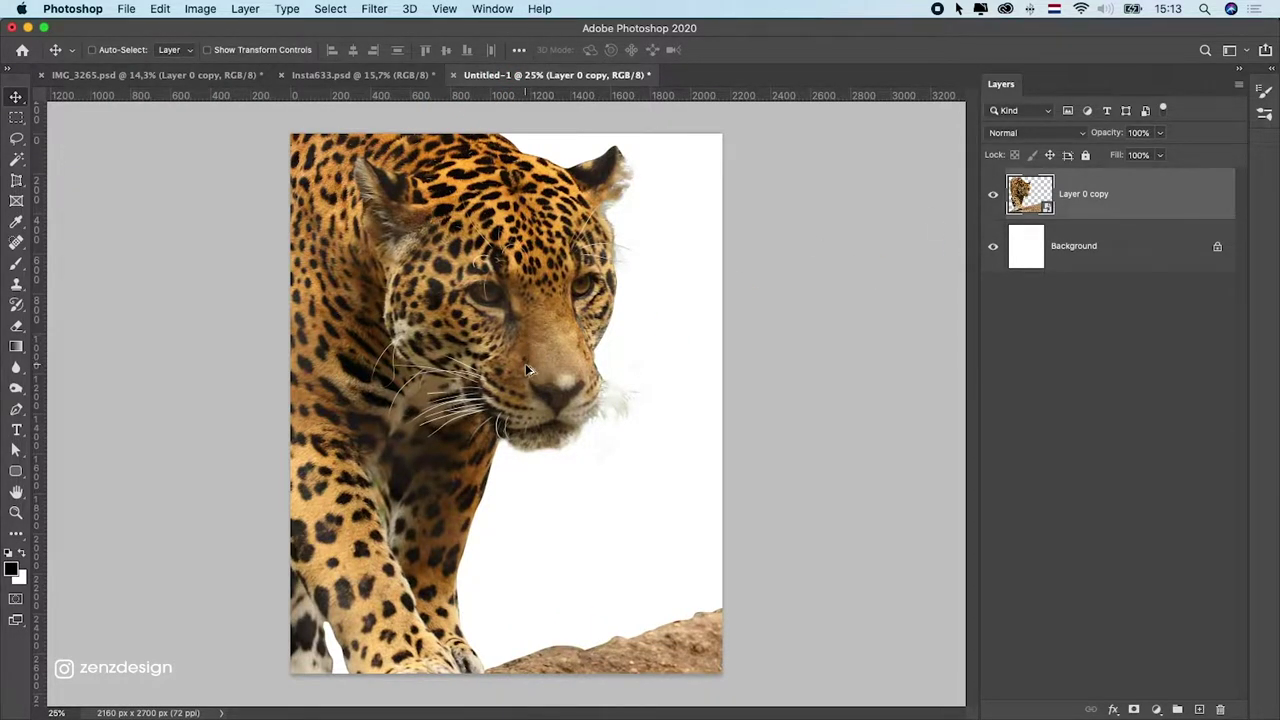
- Scale down the jaguar layer and position it so the whole animal and part of the rock fit inside the canvas
scroll(527, 365, "down", 1)
key("super+t")
key("super+minus")
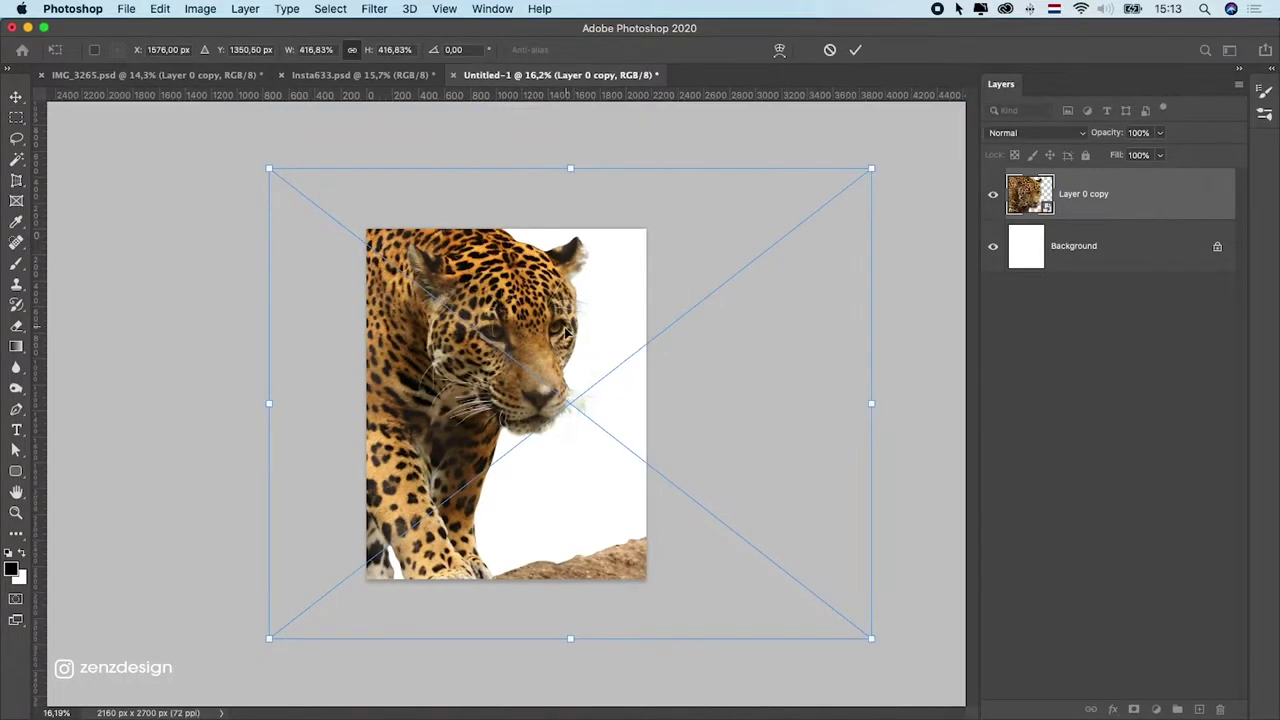
left_click_drag(269, 170, 427, 285)
left_click_drag(592, 349, 499, 292)
left_click_drag(803, 237, 727, 290)
left_click_drag(590, 318, 623, 318)
left_click_drag(403, 276, 385, 268)
key("Return")
key("super+0")
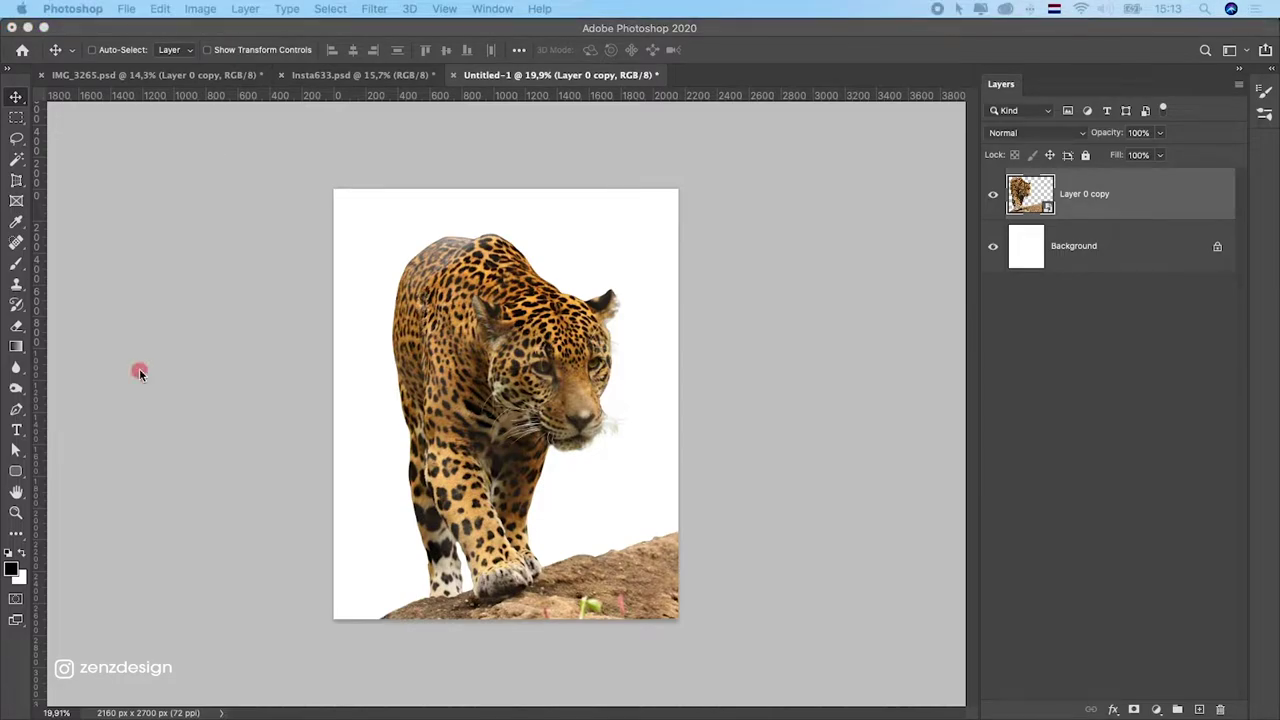
- Place the red mountain sunset photo, scale it to cover the canvas and move it beneath the jaguar layer
left_click_drag(139, 371, 718, 239)
left_click_drag(677, 310, 877, 203)
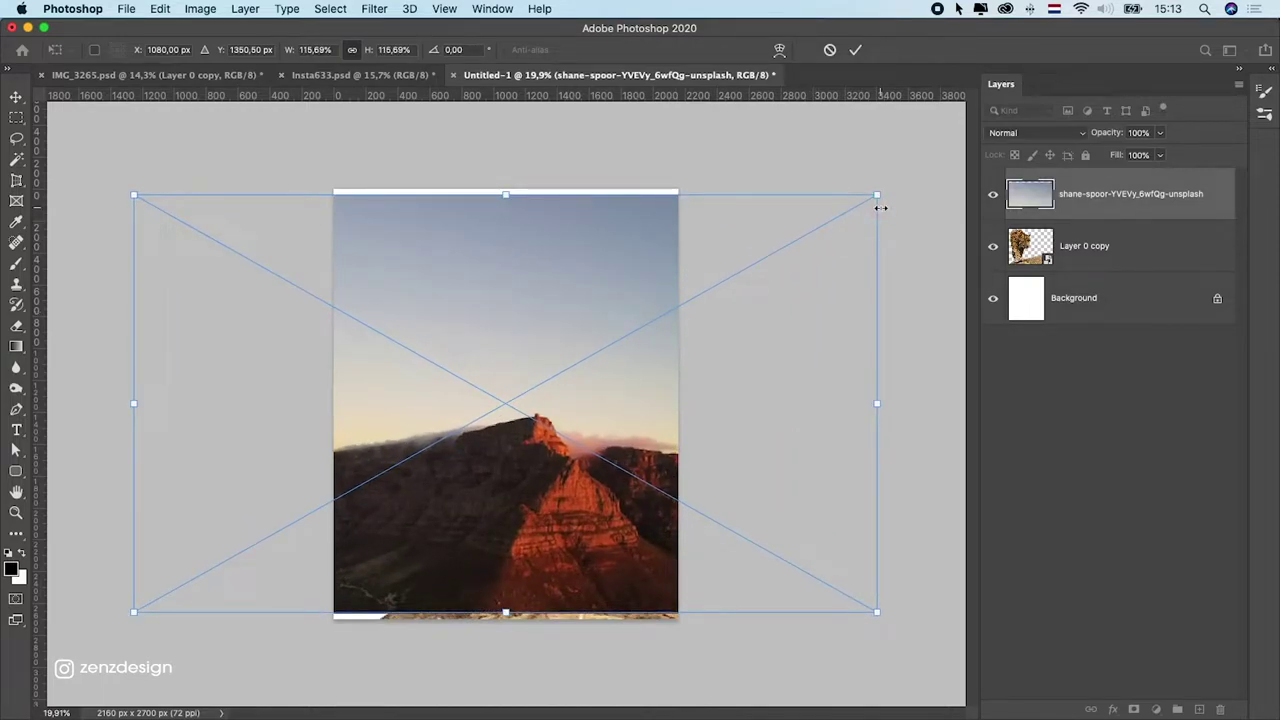
left_click_drag(878, 196, 895, 187)
key("Return")
left_click_drag(1097, 191, 1097, 265)
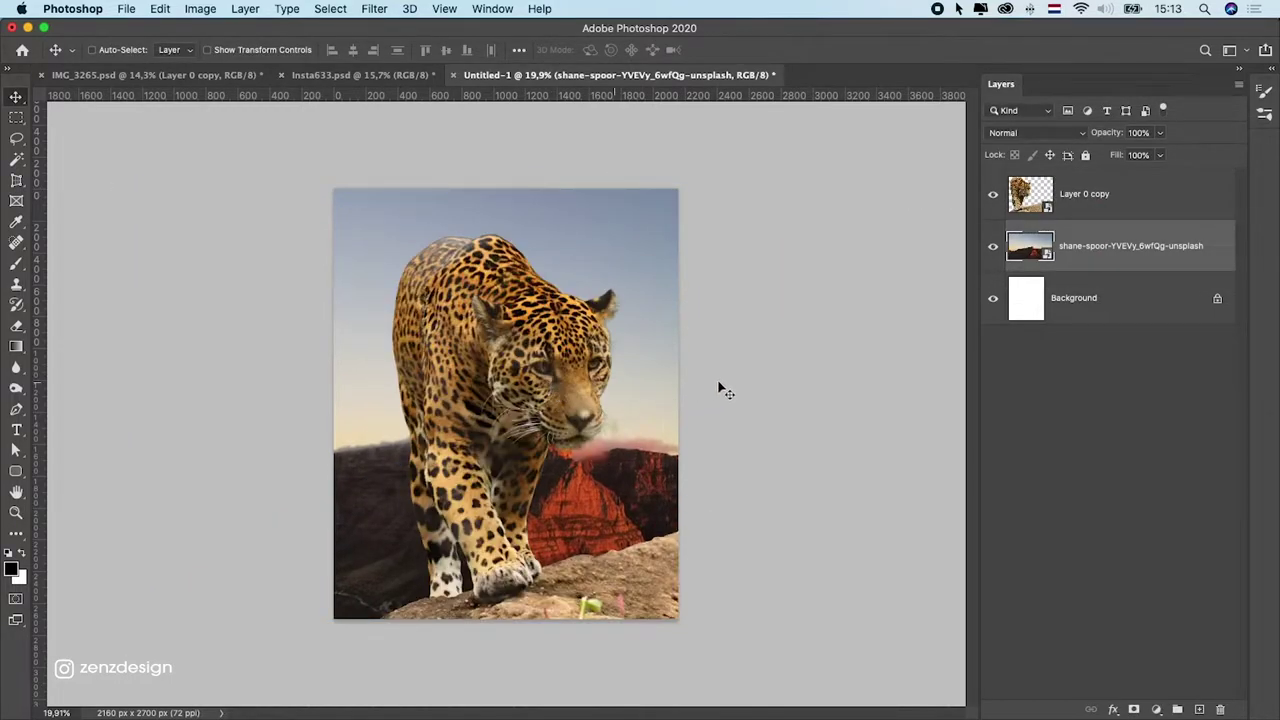
mouse_move(545, 390)
left_mouse_down()
mouse_move(434, 394)
mouse_move(571, 380)
mouse_move(558, 384)
left_mouse_up()
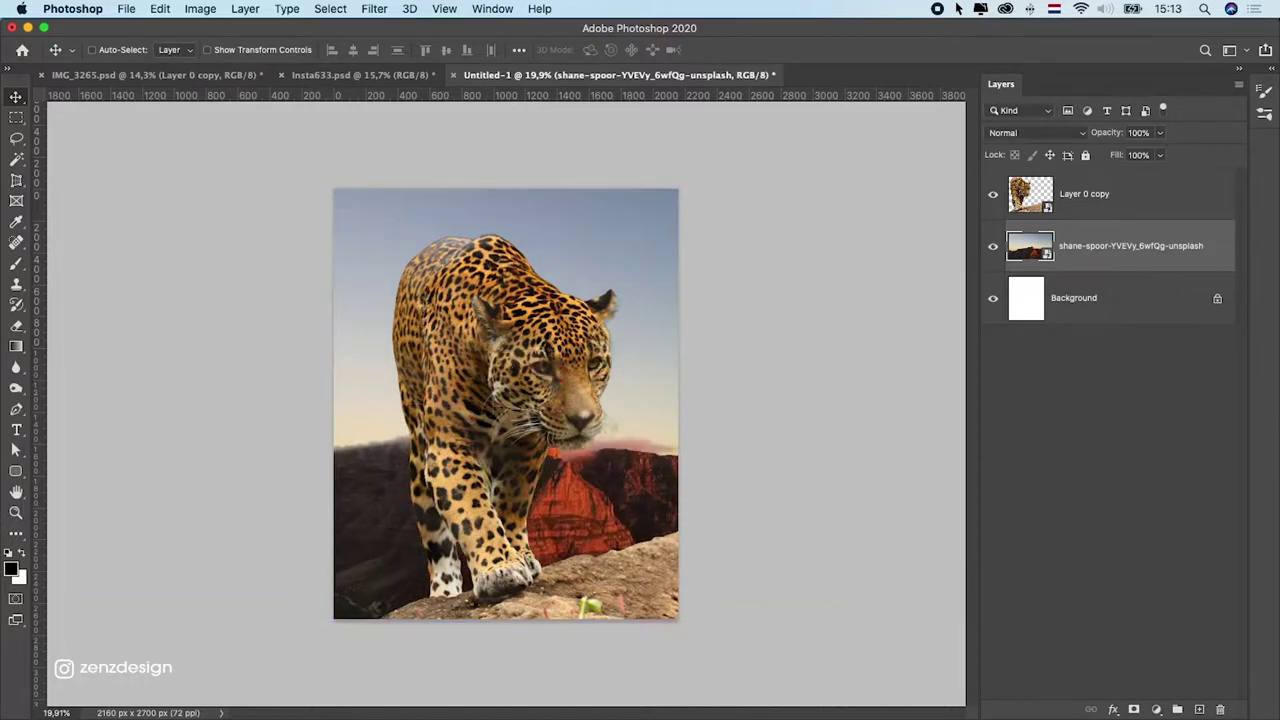
- Place the photo with the orange-lit valley and teal sky beneath the jaguar layer, scaled to 68.37% to cover the canvas
left_click_drag(371, 434, 704, 336)
left_click_drag(670, 295, 862, 188)
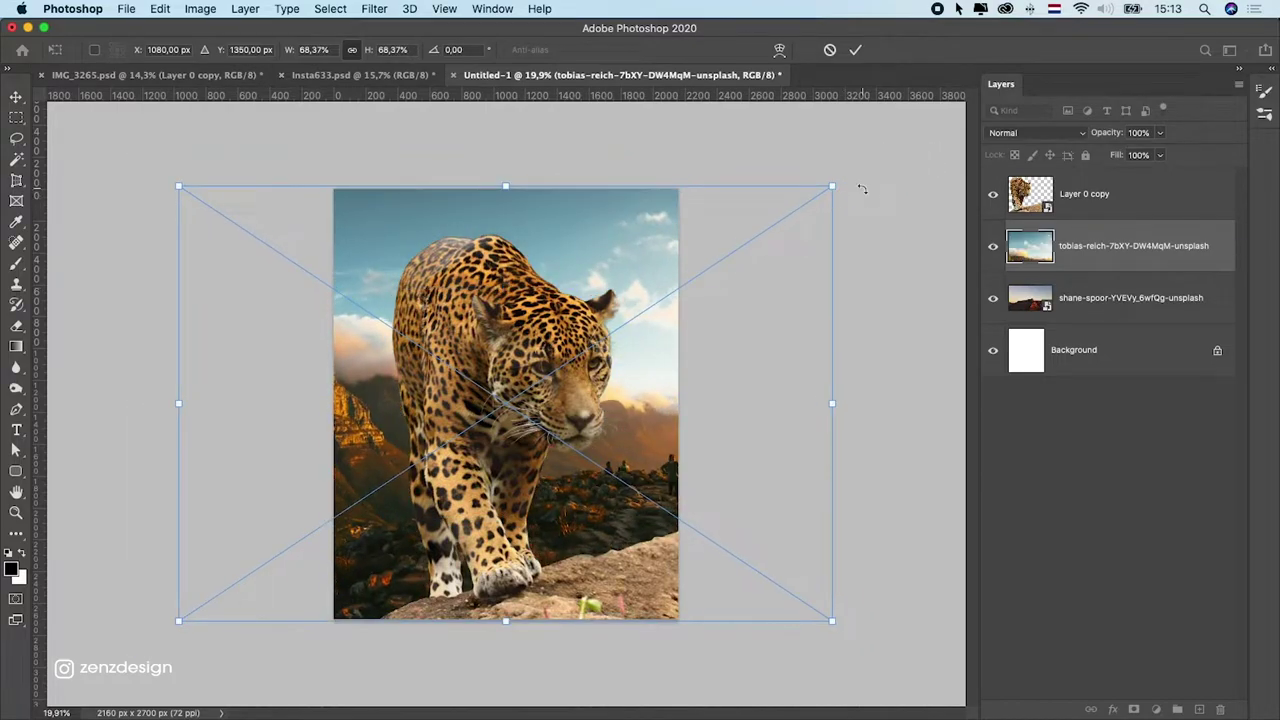
key("Return")
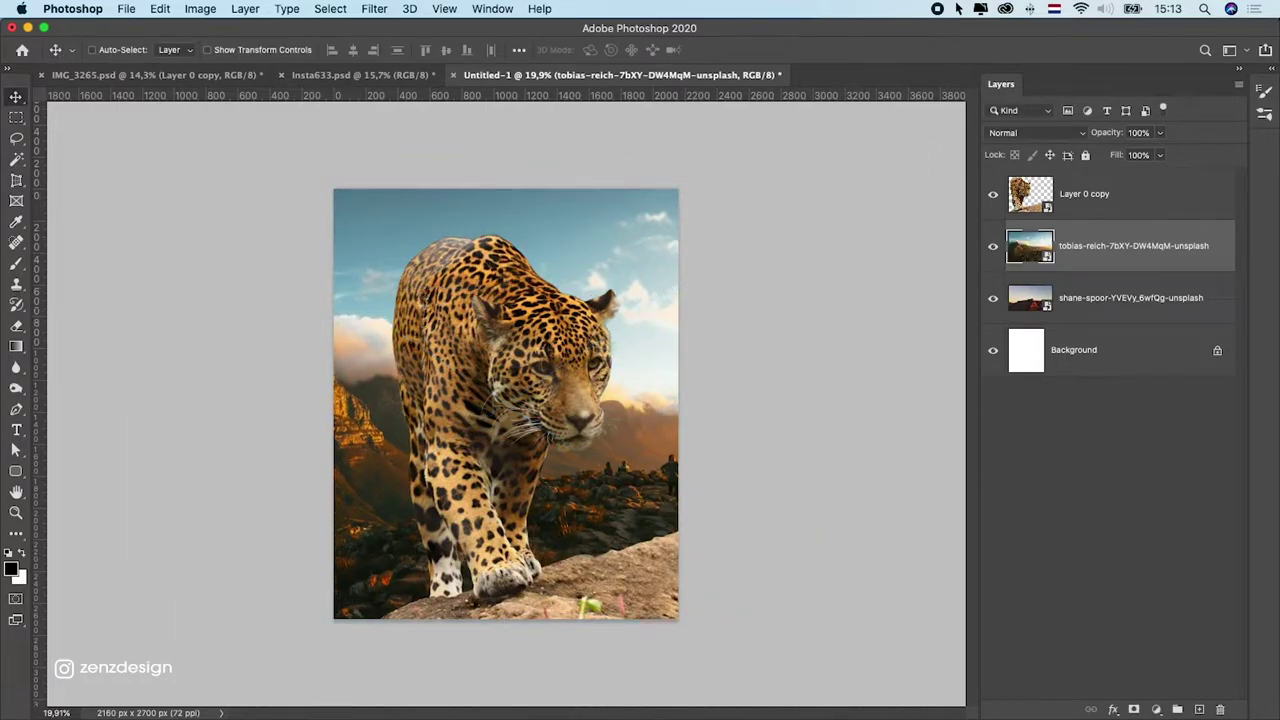
- Place the stormy brown grassland photo beneath the jaguar layer, scaled to 113.93% to cover the canvas
key("super+t")
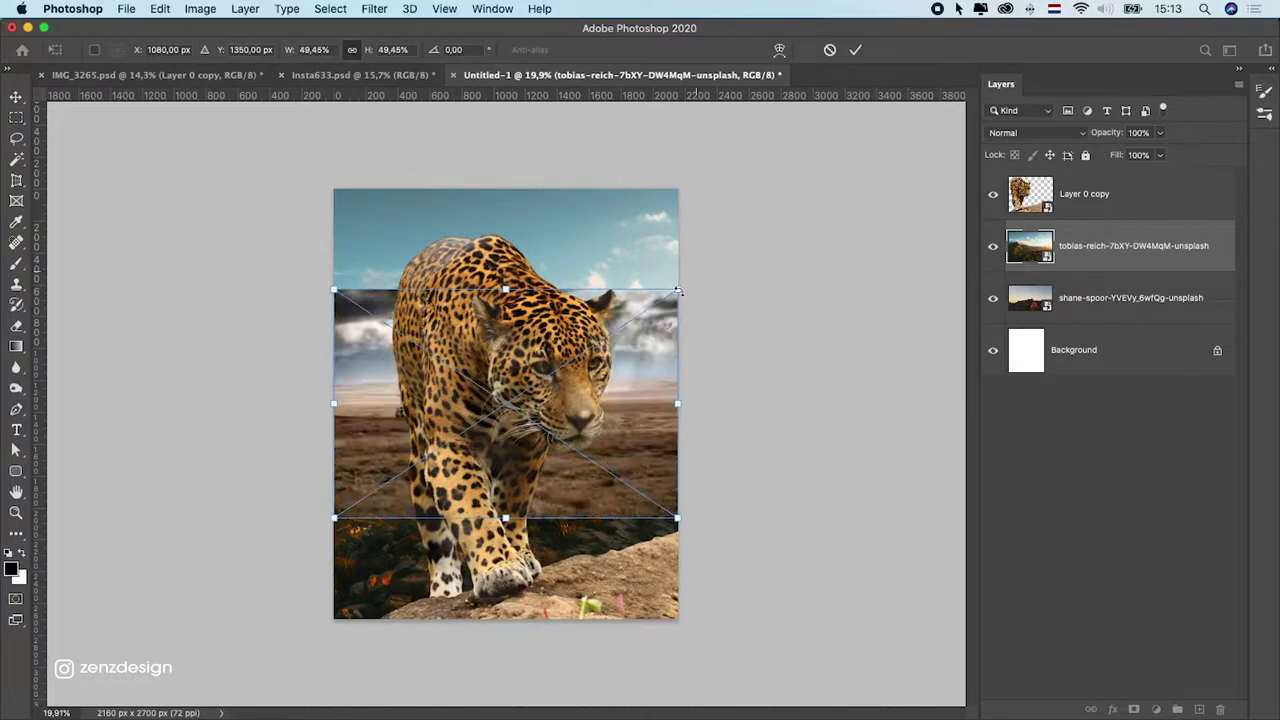
left_click_drag(680, 280, 935, 185)
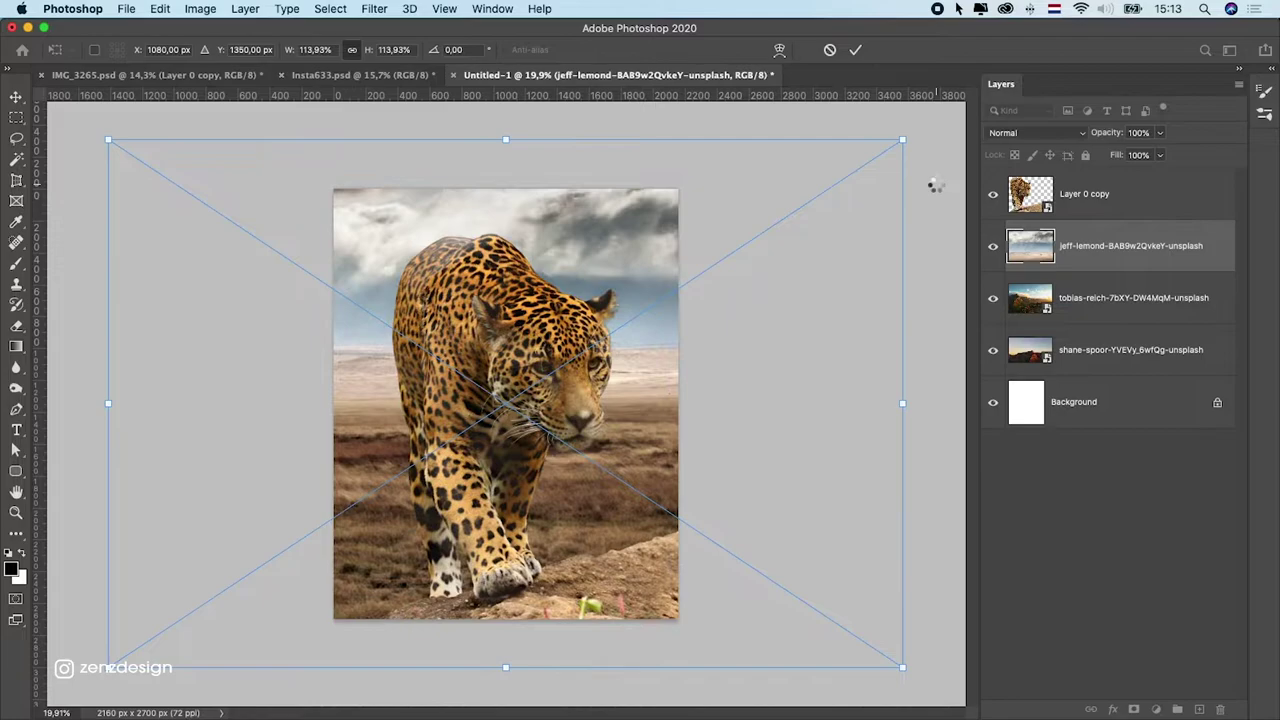
key("Return")
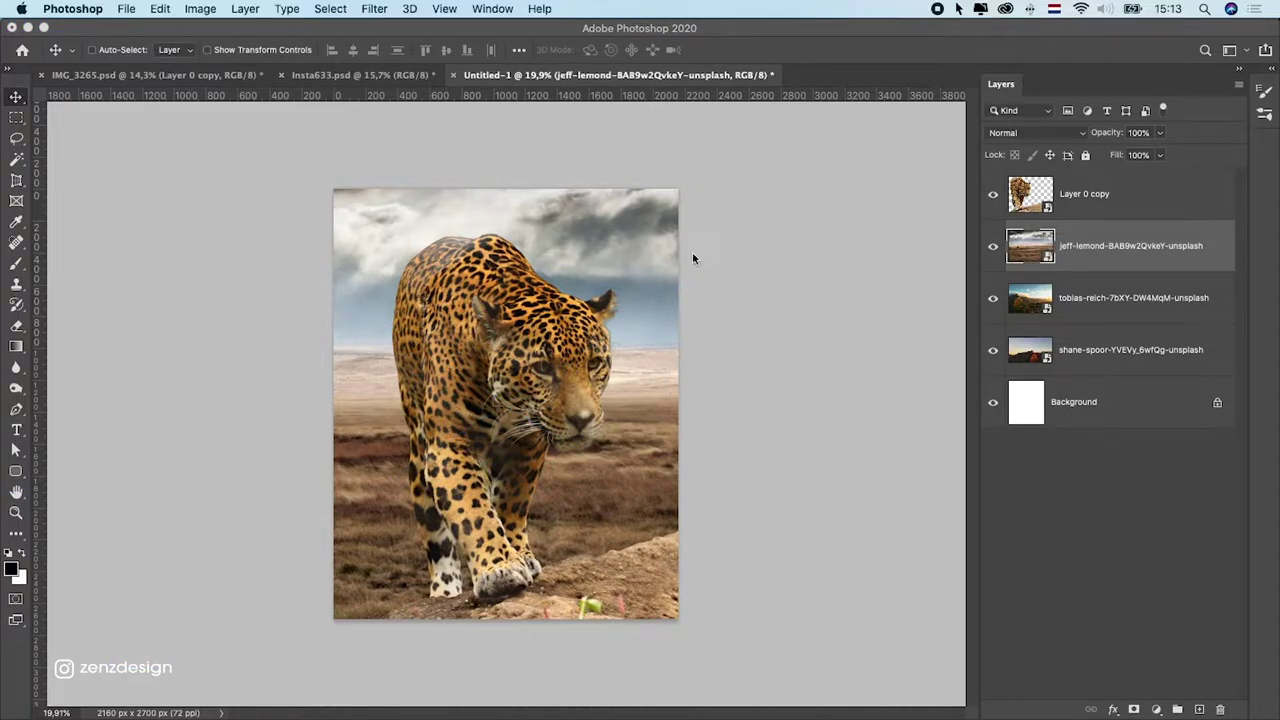
- Place the blue-sky green hills photo at about 77% and the snow-capped mountain photo beneath the jaguar, both covering the canvas
left_click_drag(680, 298, 881, 215)
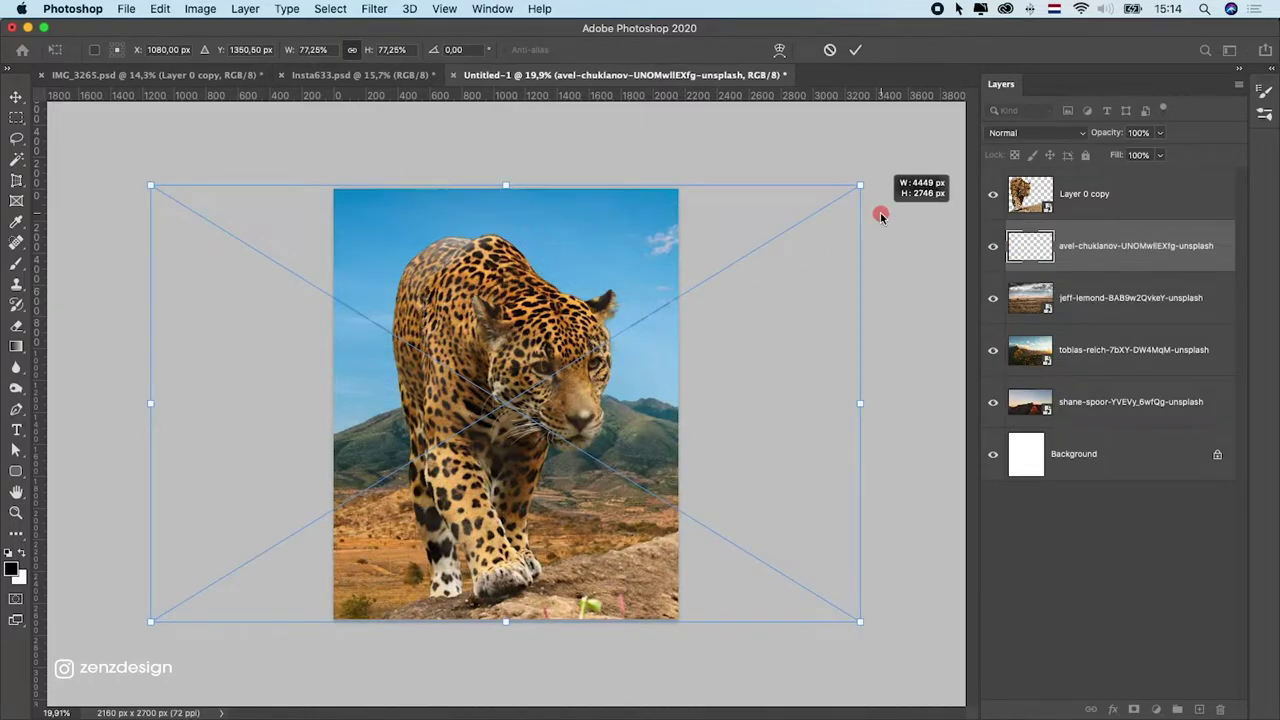
key("Return")
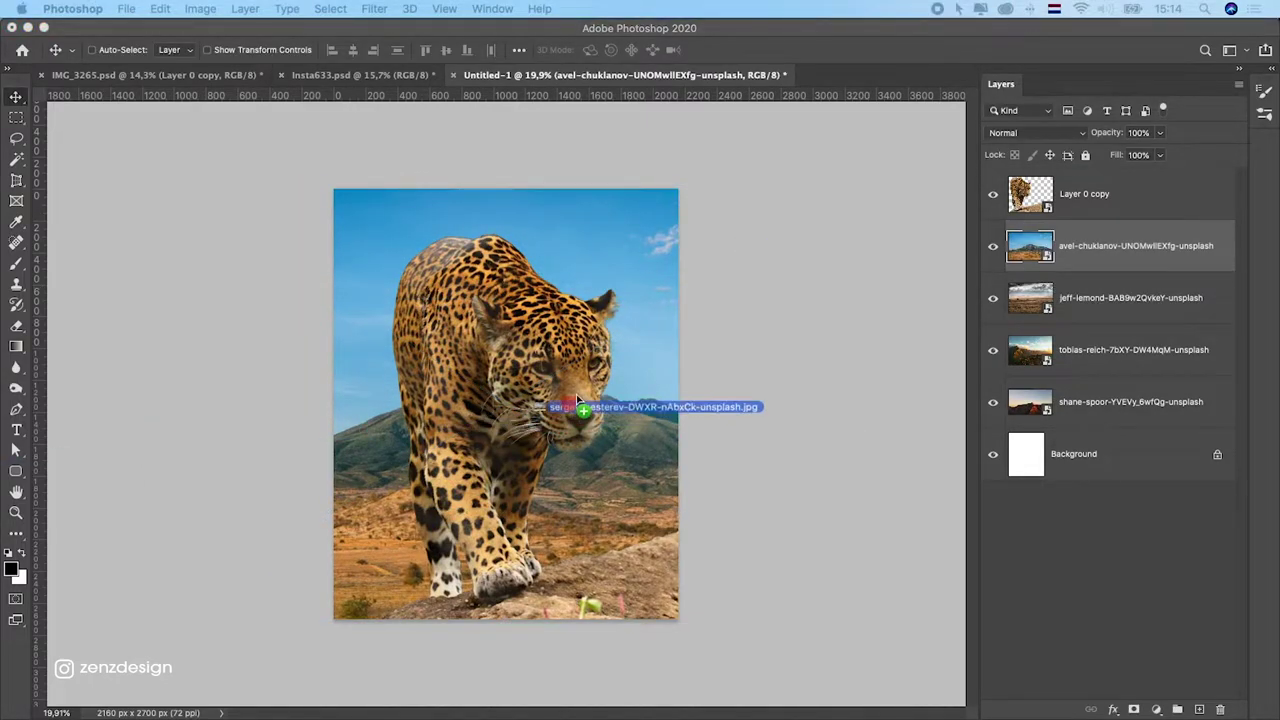
left_click_drag(576, 394, 543, 374)
left_click_drag(683, 289, 882, 217)
key("Return")
- Hide the four upper background photos and shift the red mountain sunset photo sideways behind the jaguar
left_click_drag(990, 260, 993, 420)
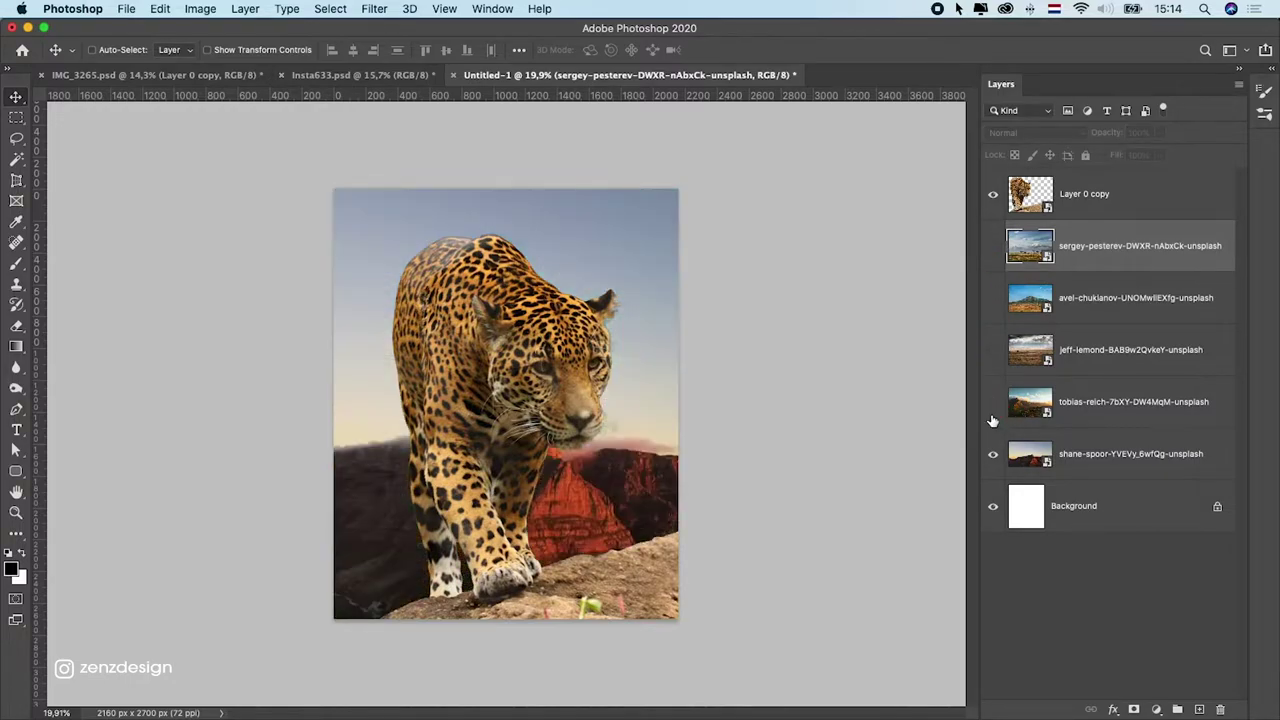
left_click(1097, 457)
left_click_drag(462, 404, 636, 418)
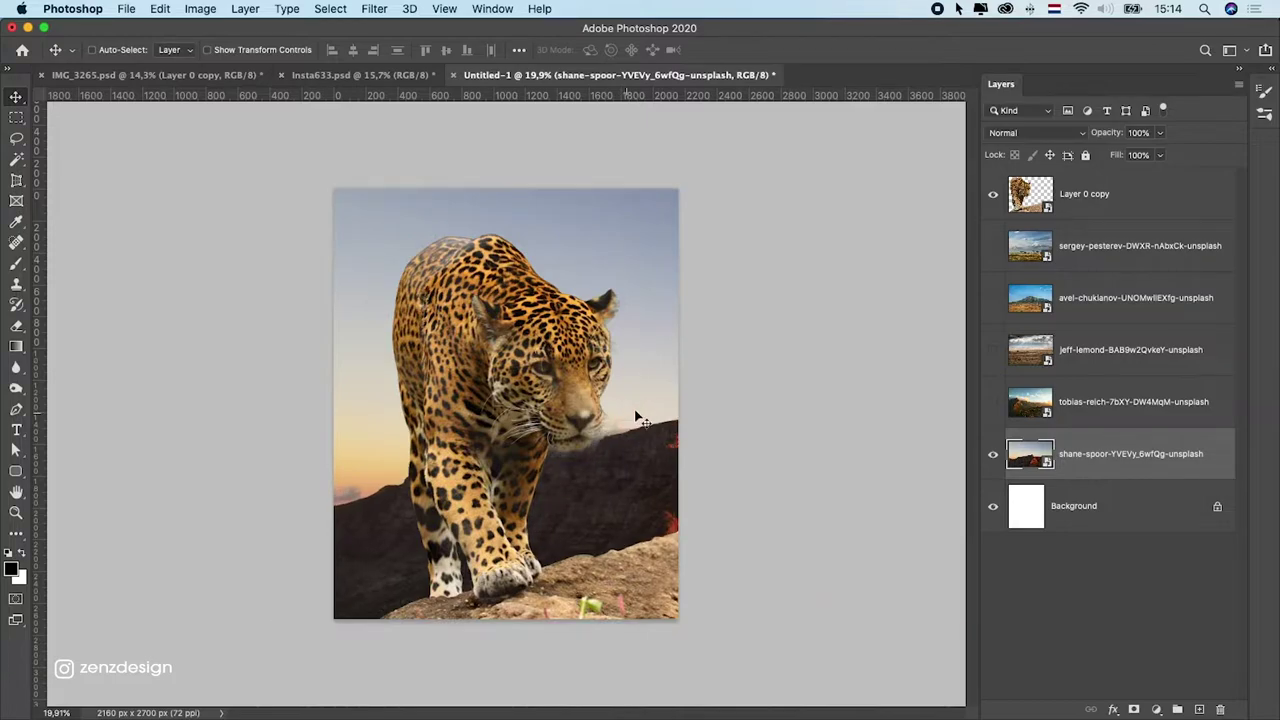
- Preview the orange-lit valley photo in place of the red mountain photo, shift it sideways and hide it again
left_click(993, 453)
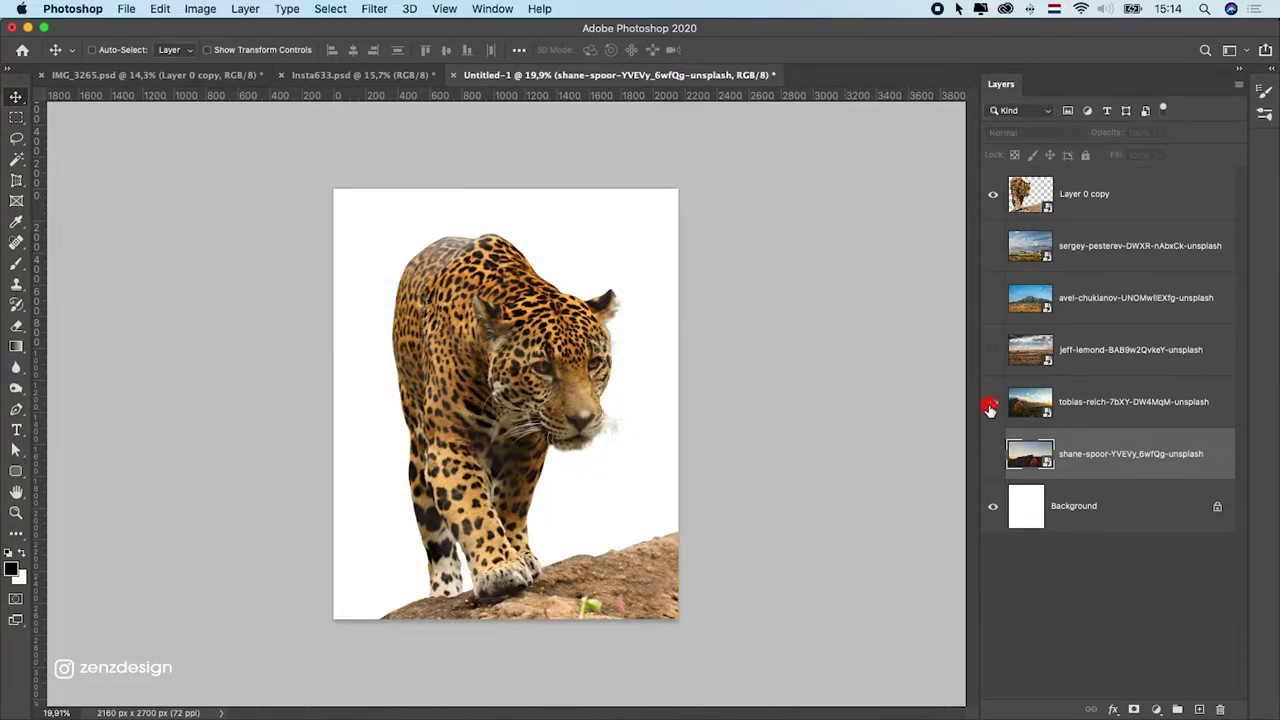
left_click(993, 401)
left_click(1094, 405)
left_click_drag(453, 367, 619, 393)
left_click(993, 401)
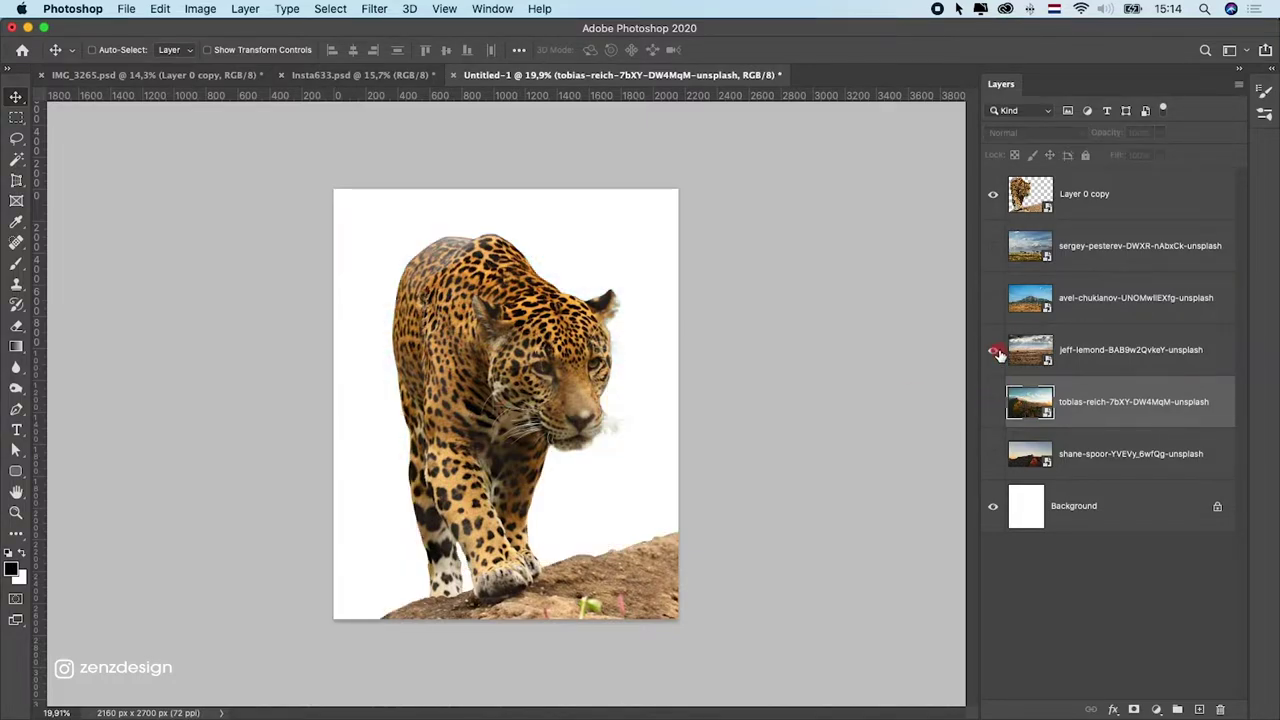
- Show the stormy grassland photo as the background and select its layer
left_click(993, 350)
left_click(1094, 352)
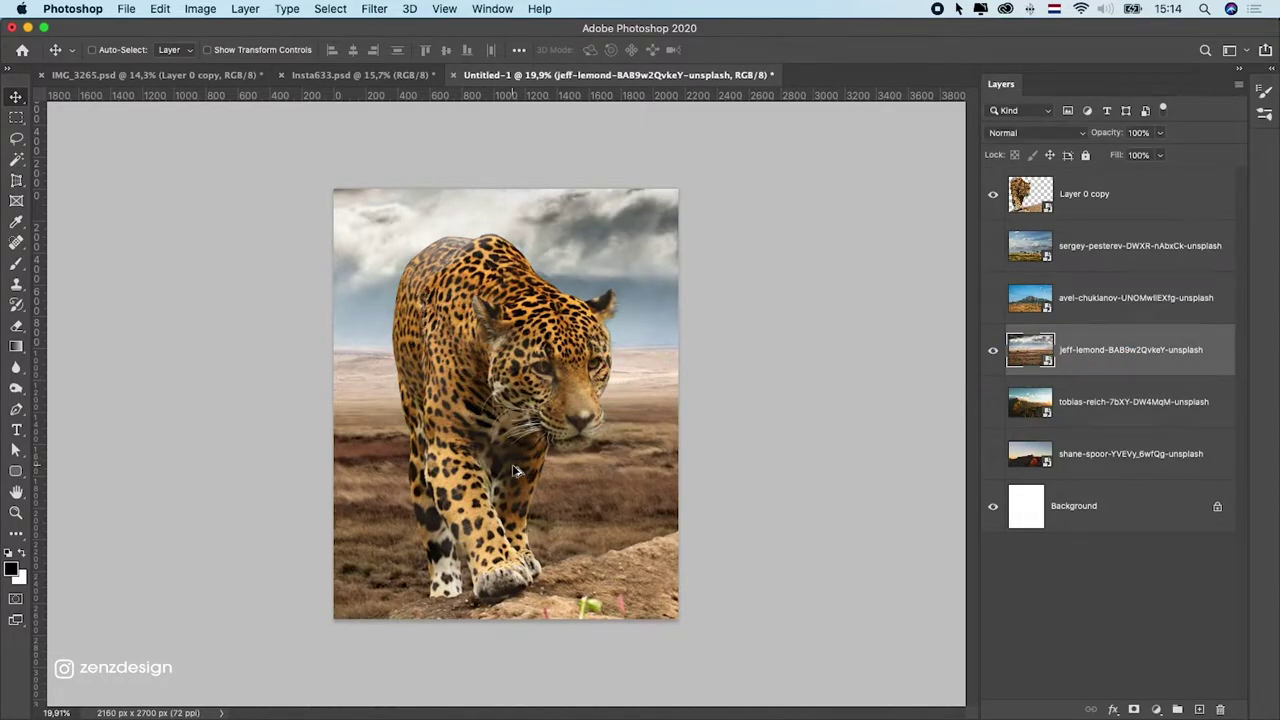
scroll(540, 446, "down", 3)
scroll(540, 446, "up", 5)
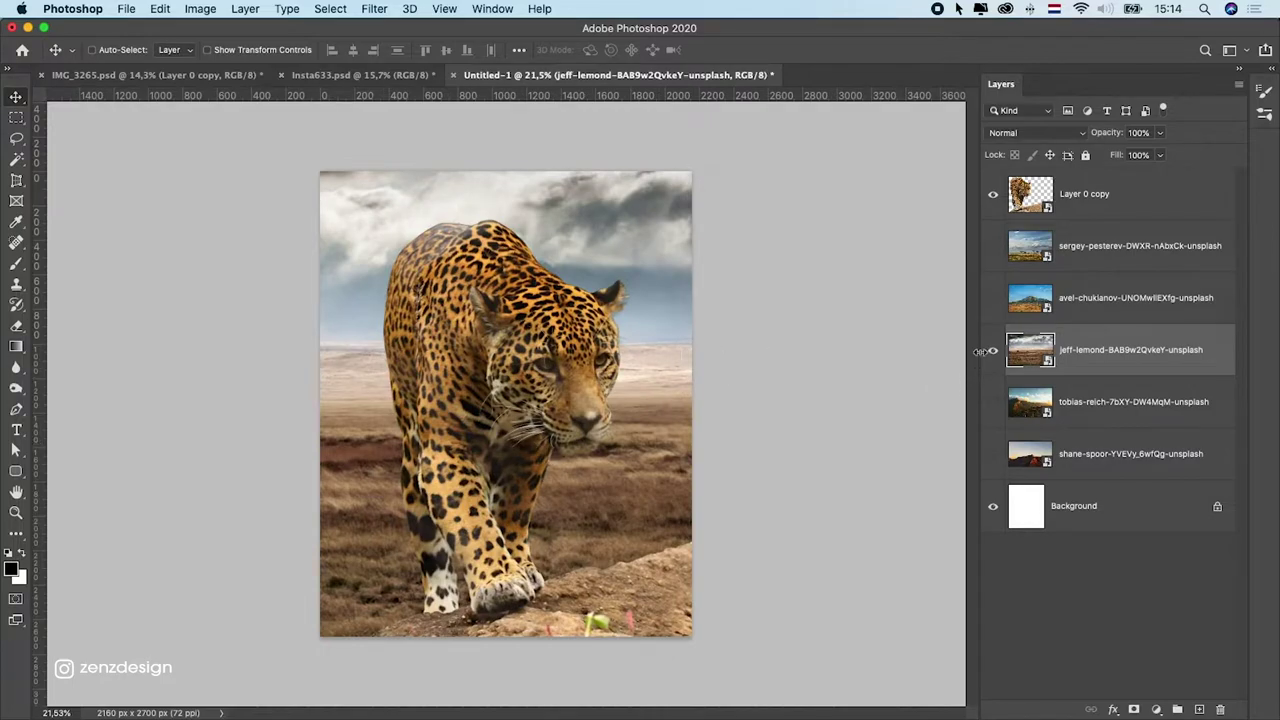
- Compare the green hills and snow-capped mountain backgrounds with the stormy grassland, leaving only the grassland visible
left_click(993, 298)
left_click(993, 350)
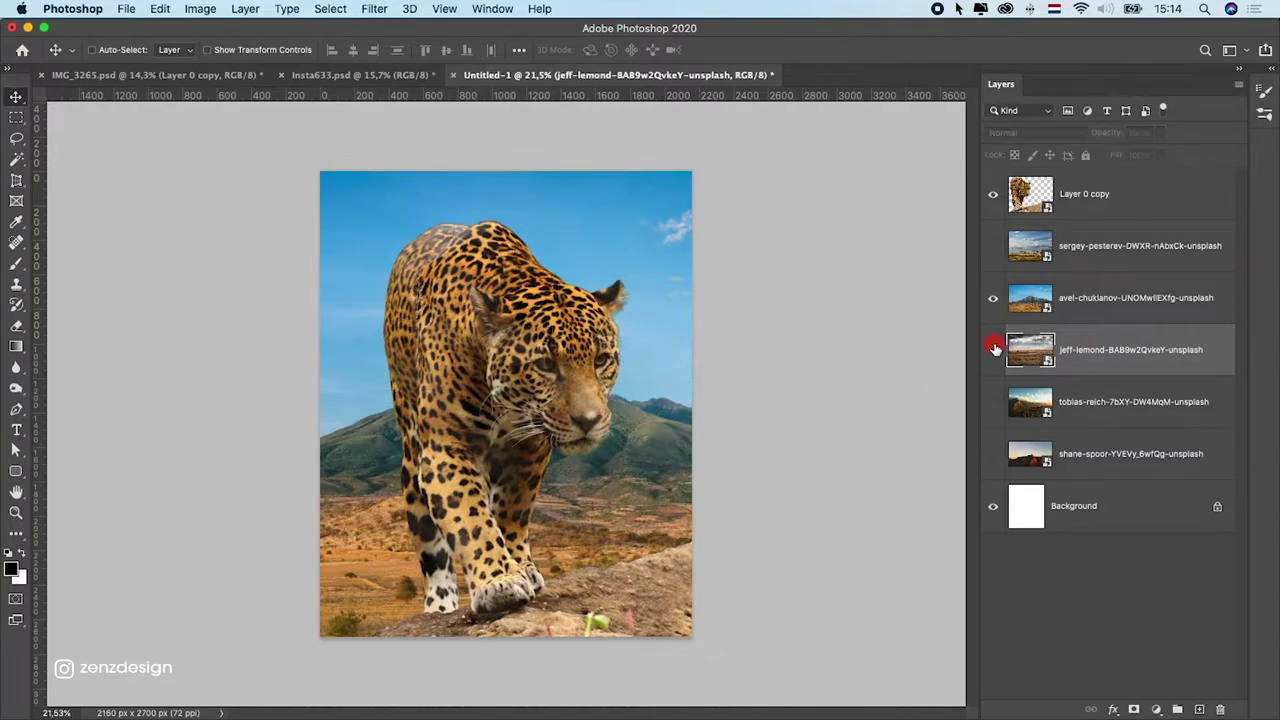
left_click(993, 249)
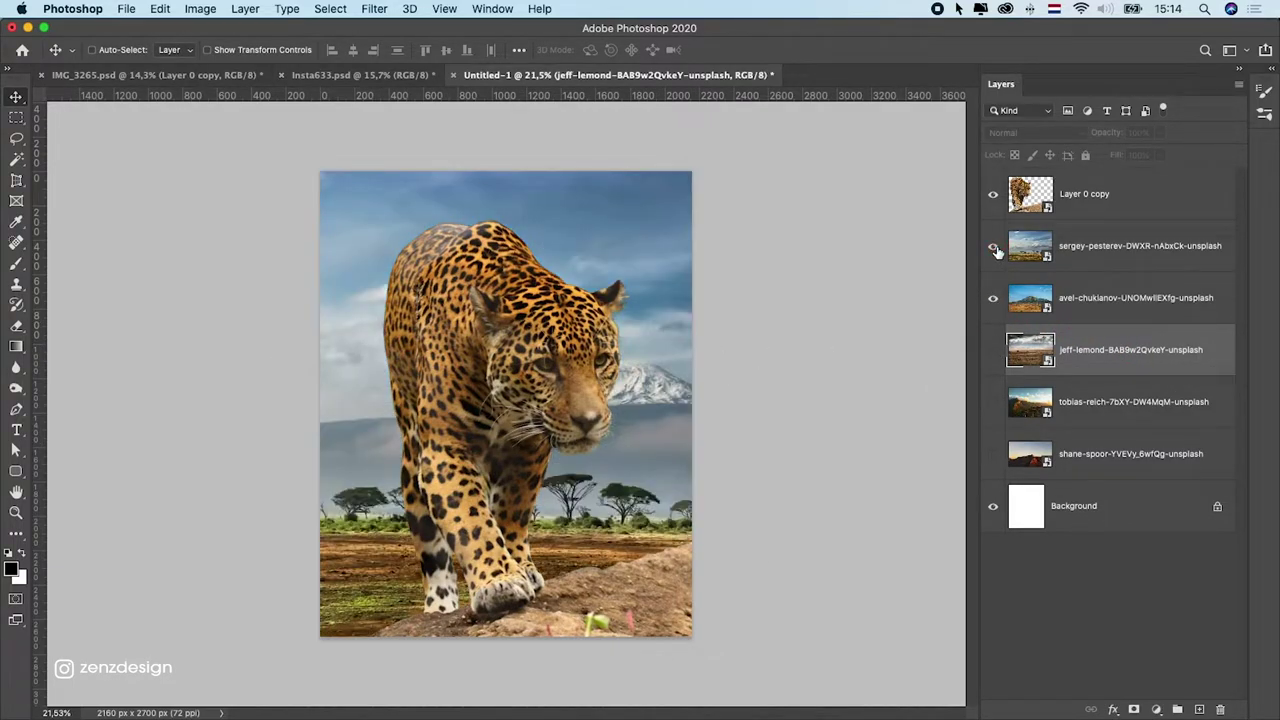
left_click(994, 249)
left_click(995, 303)
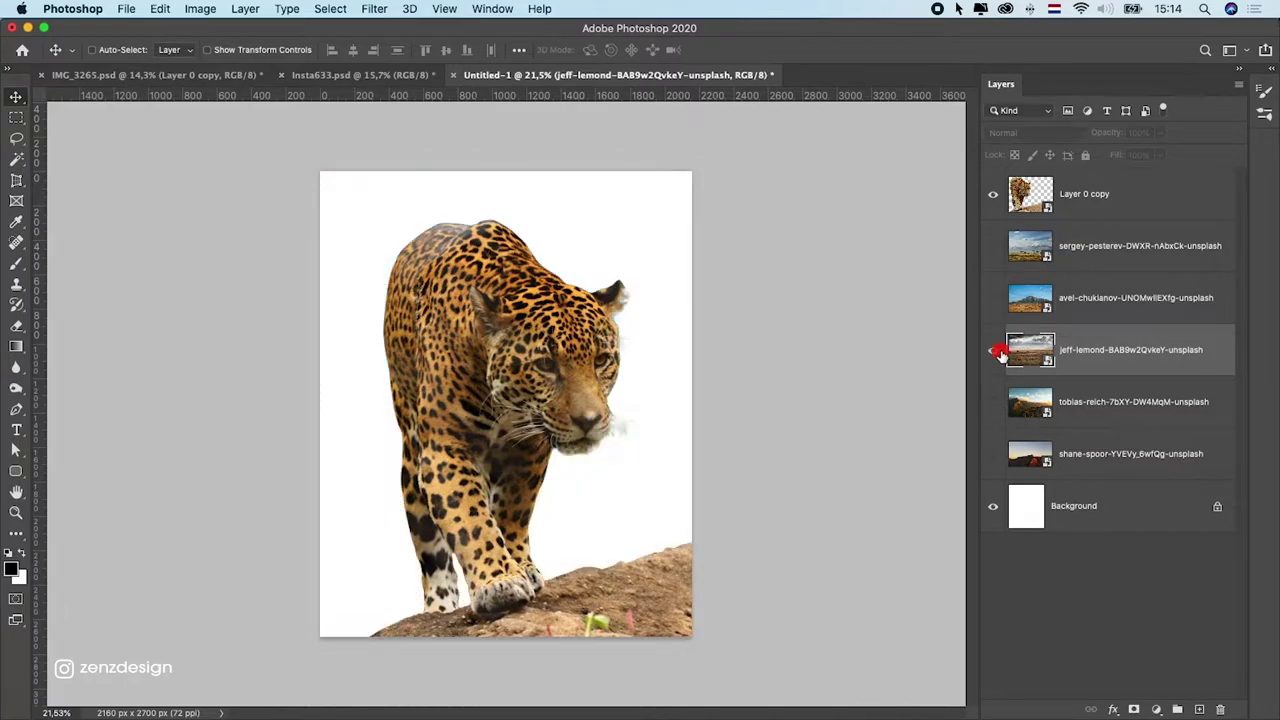
left_click(994, 301)
left_click(994, 250)
left_click(994, 250)
left_click(996, 302)
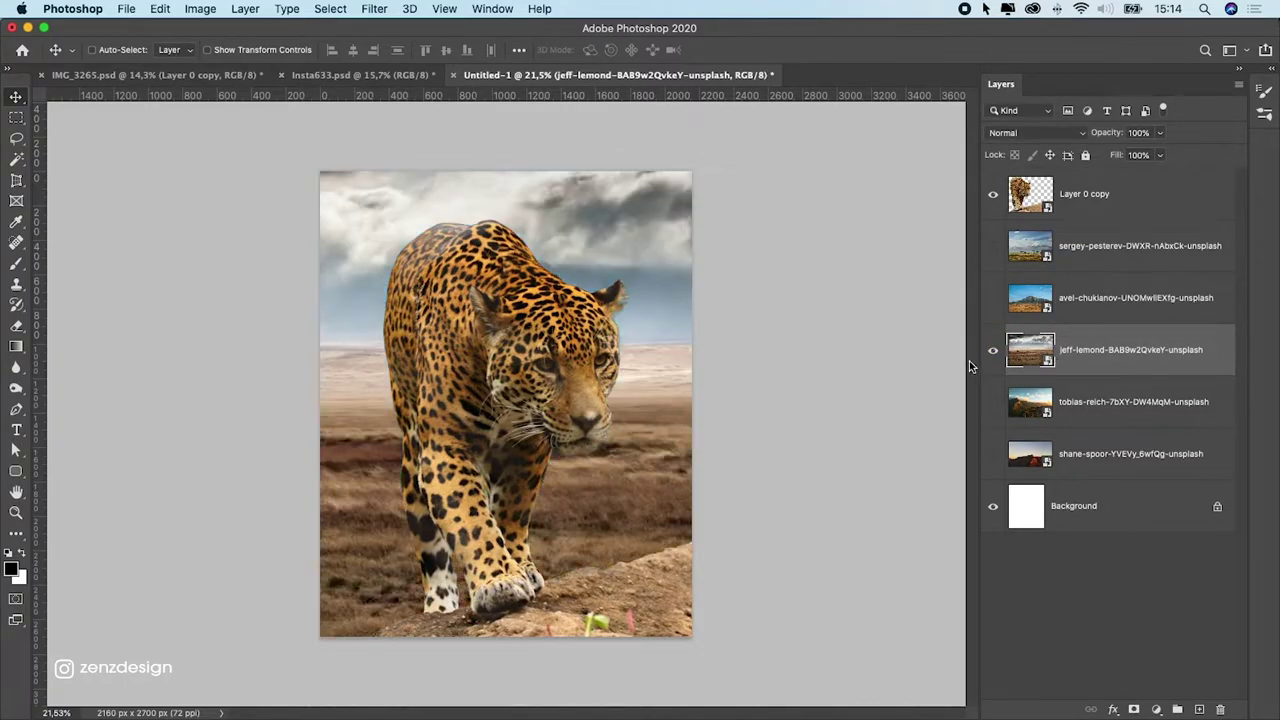
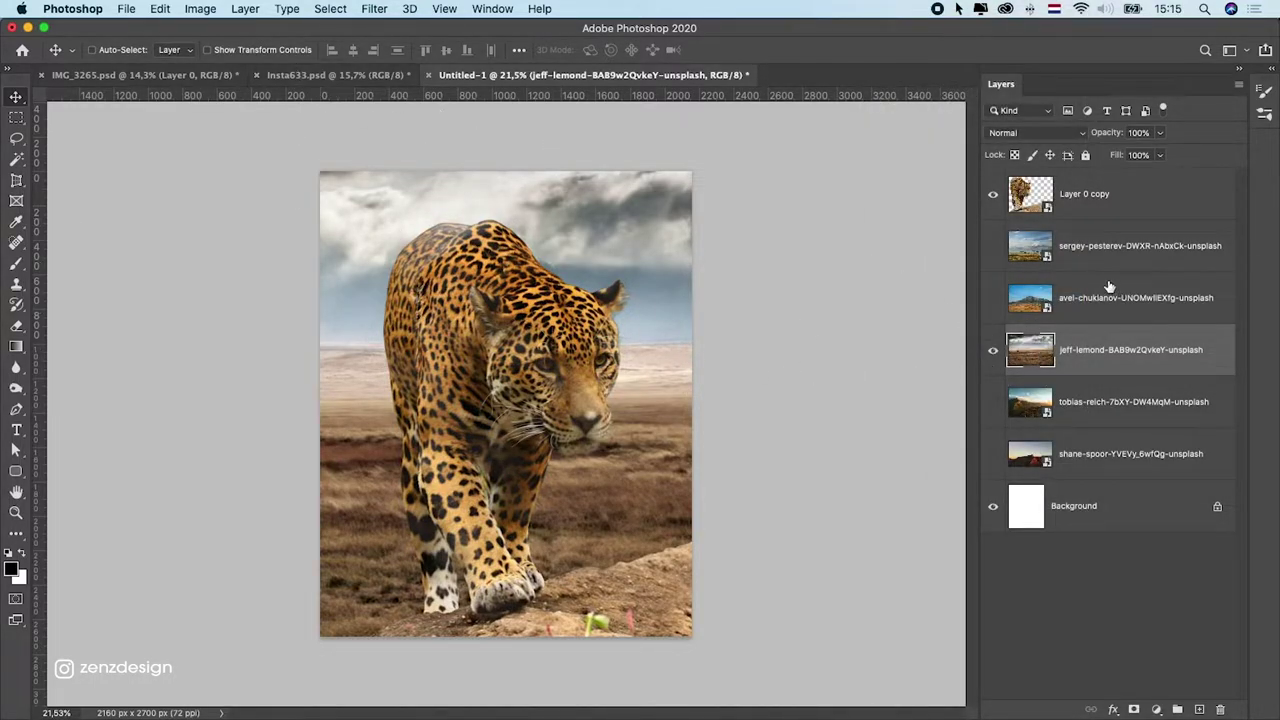
left_click(372, 10)
mouse_move(440, 198)
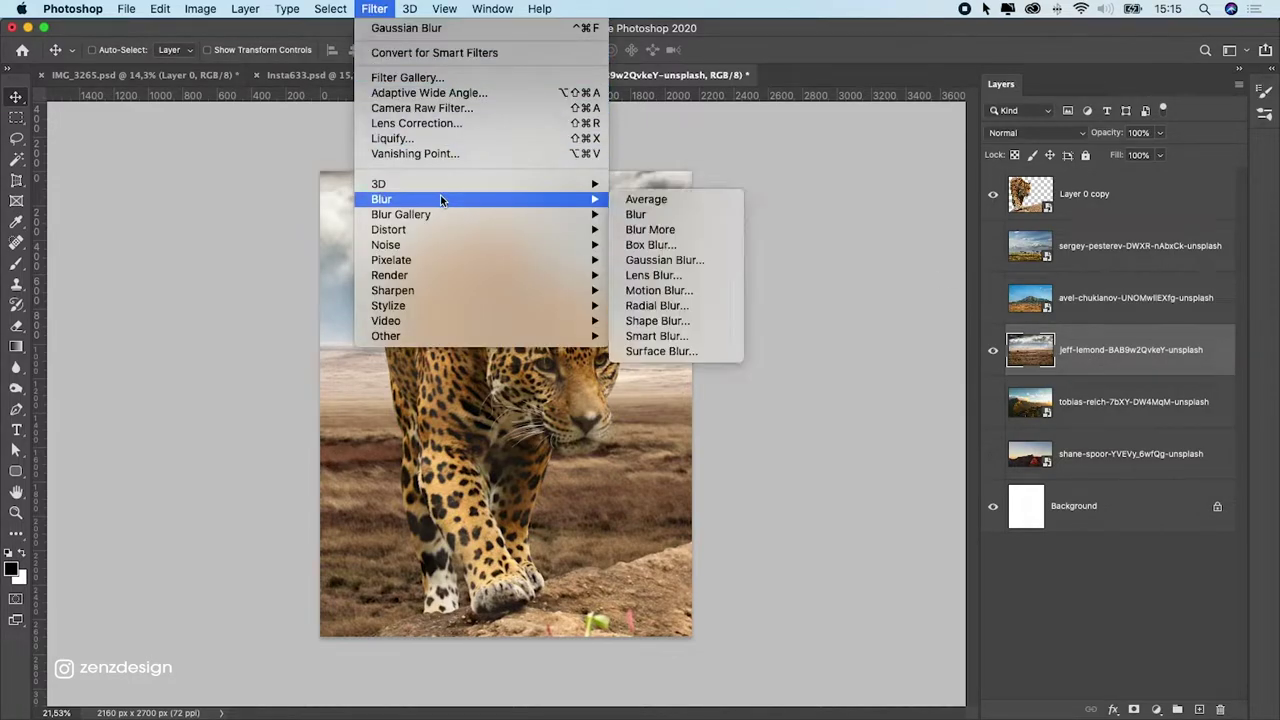
left_click(671, 277)
left_click_drag(831, 243, 765, 69)
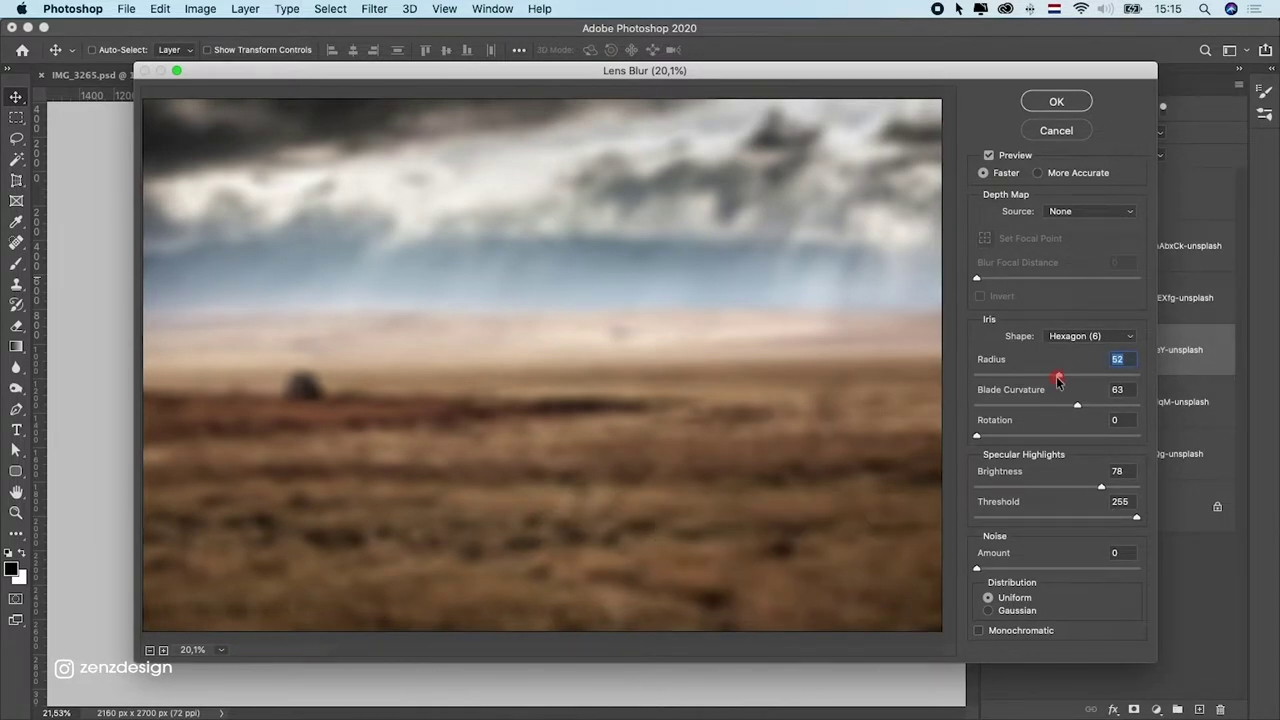
mouse_move(1056, 376)
left_mouse_down()
mouse_move(997, 377)
mouse_move(1063, 378)
left_mouse_up()
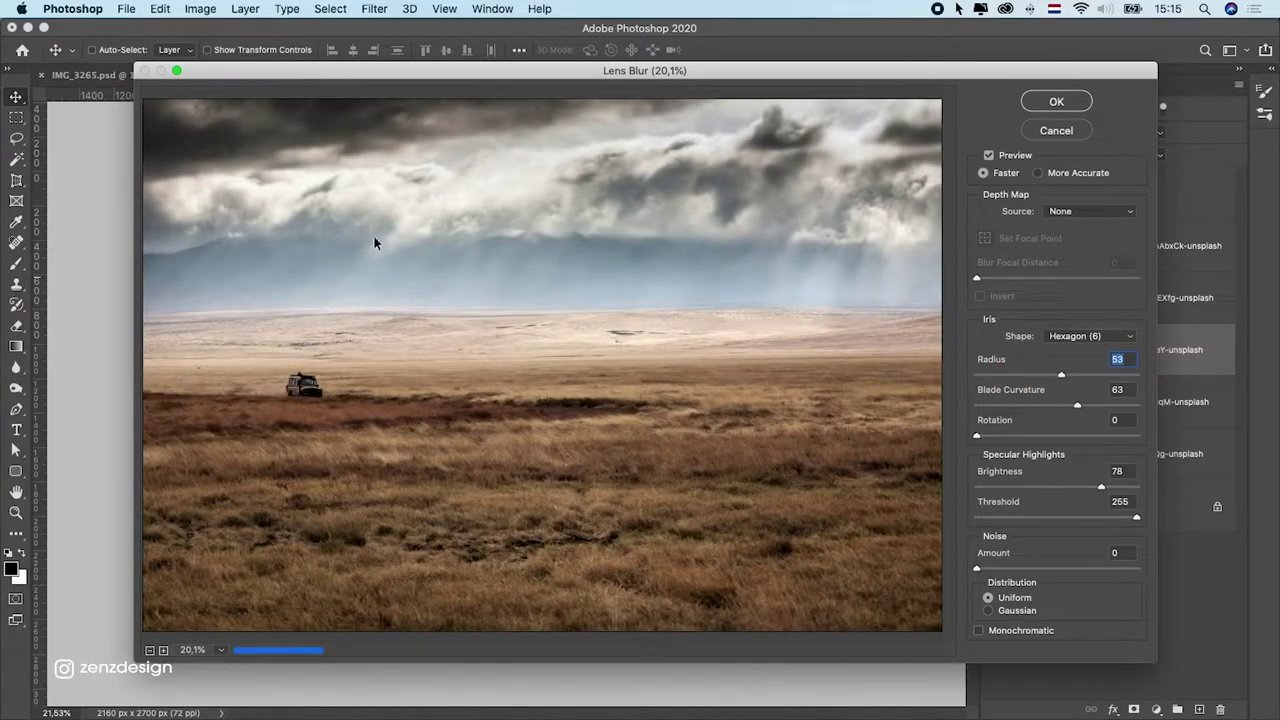
left_click_drag(358, 66, 408, 91)
left_click(1127, 157)
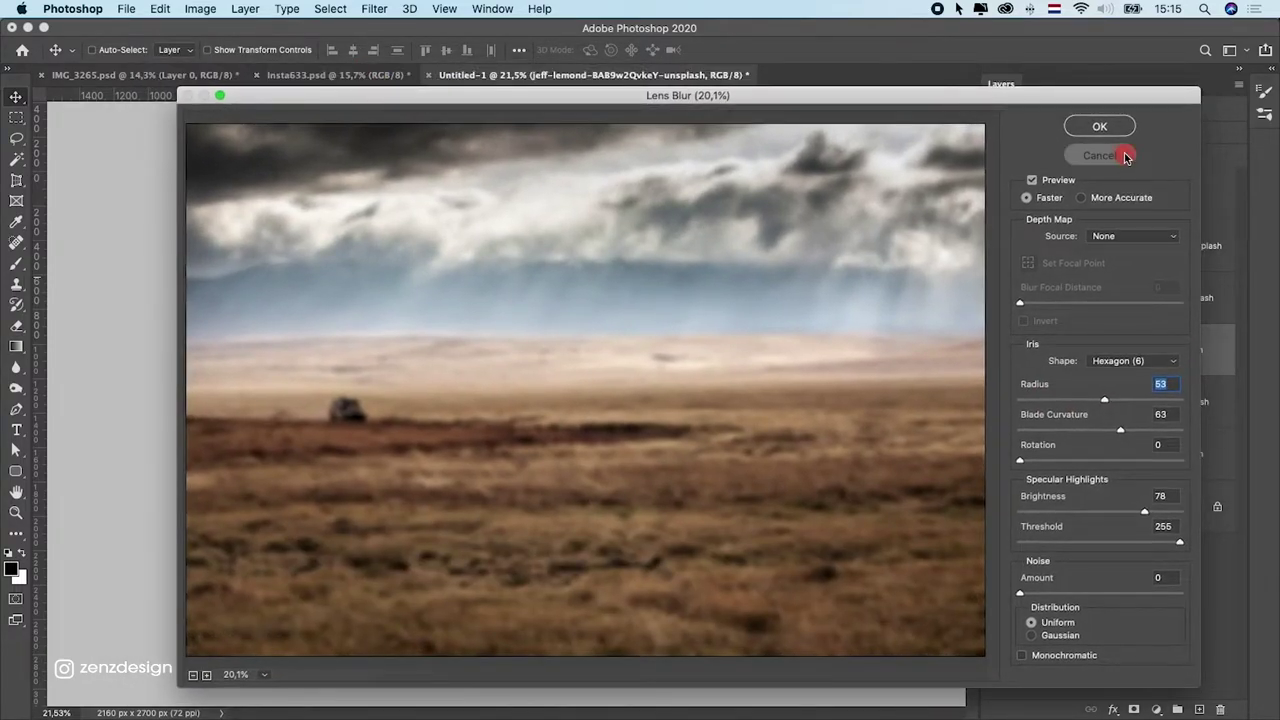
left_click(330, 75)
left_click(140, 75)
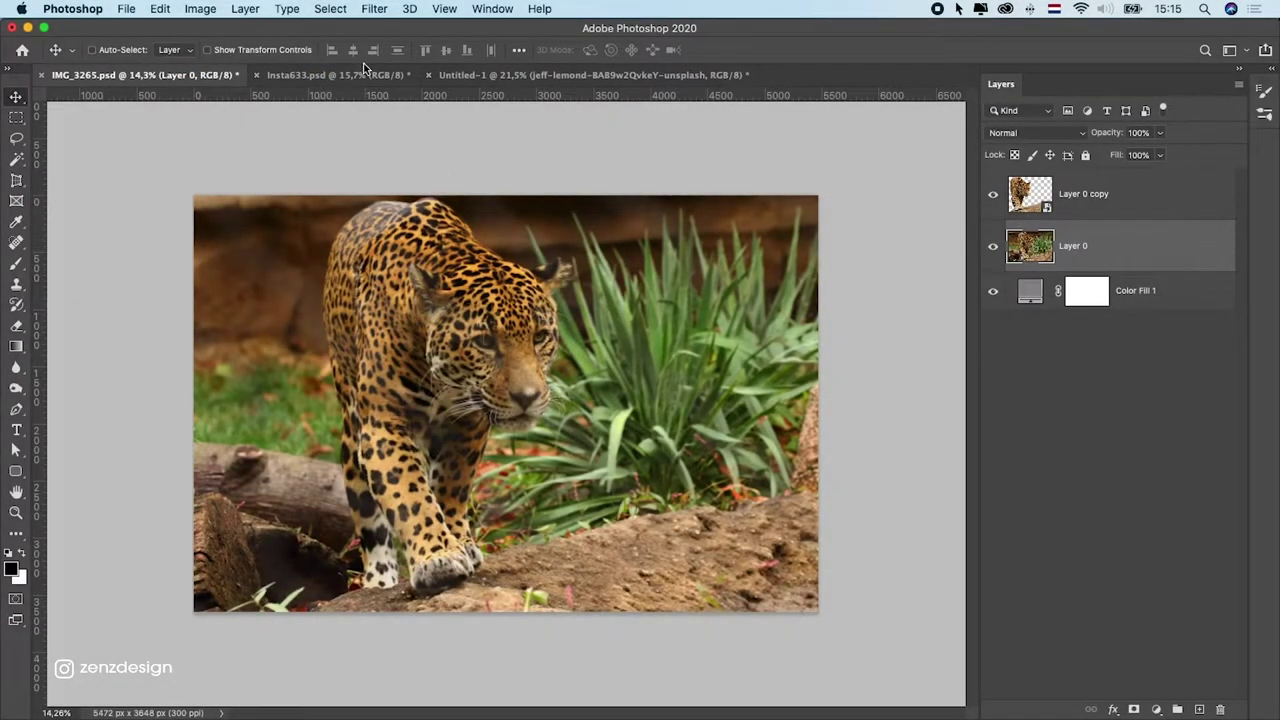
left_click(488, 76)
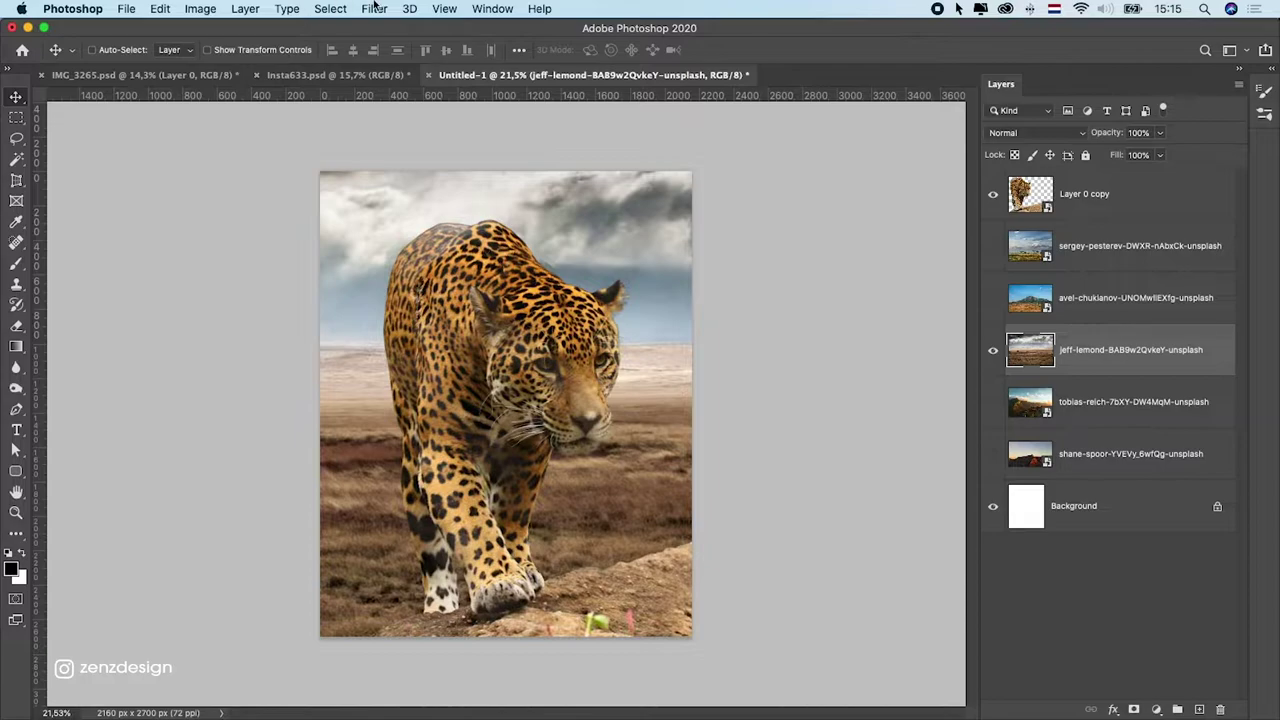
- Apply a Lens Blur with a hexagon iris and a reduced radius to the stormy grassland background
left_click(374, 7)
mouse_move(520, 199)
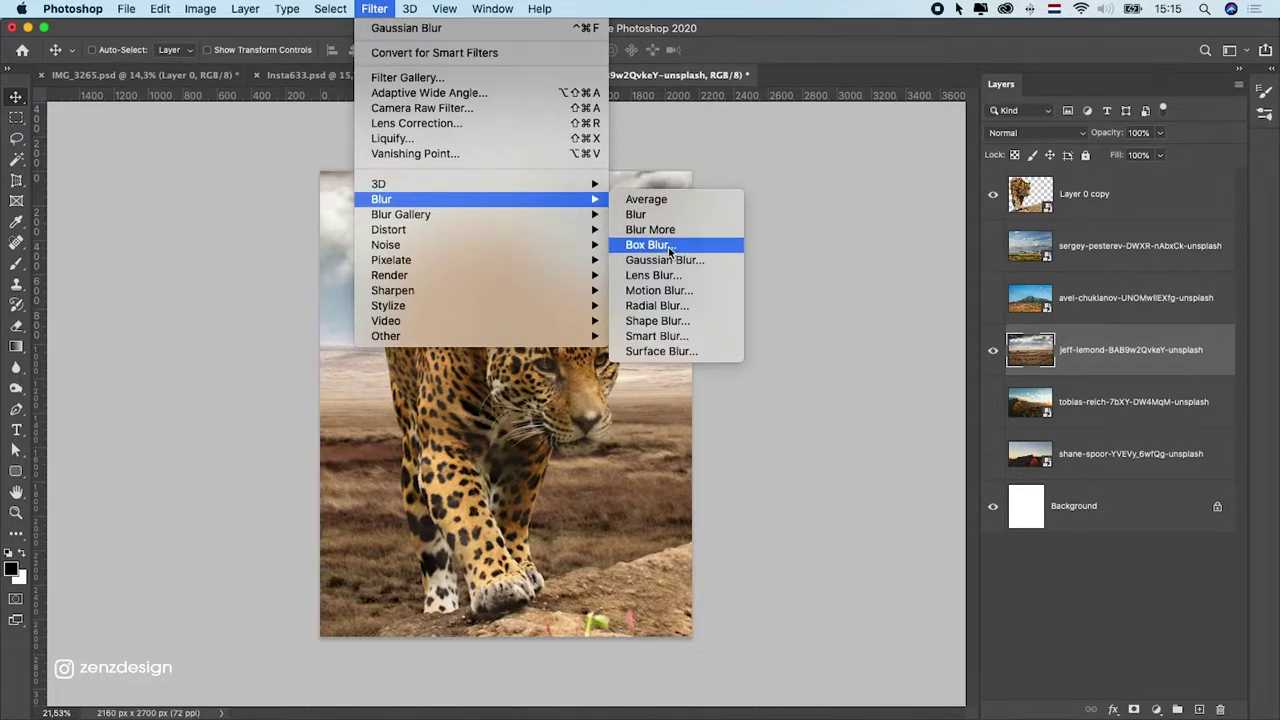
left_click(672, 277)
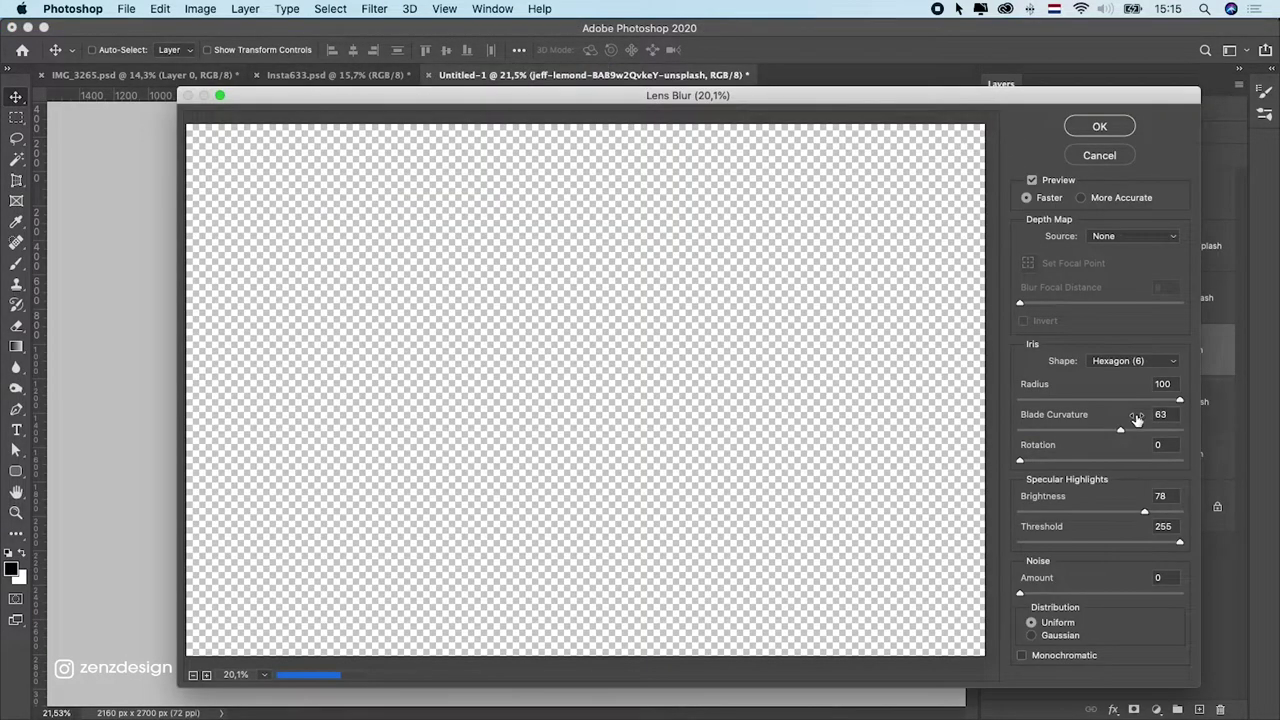
left_click_drag(1124, 400, 1076, 401)
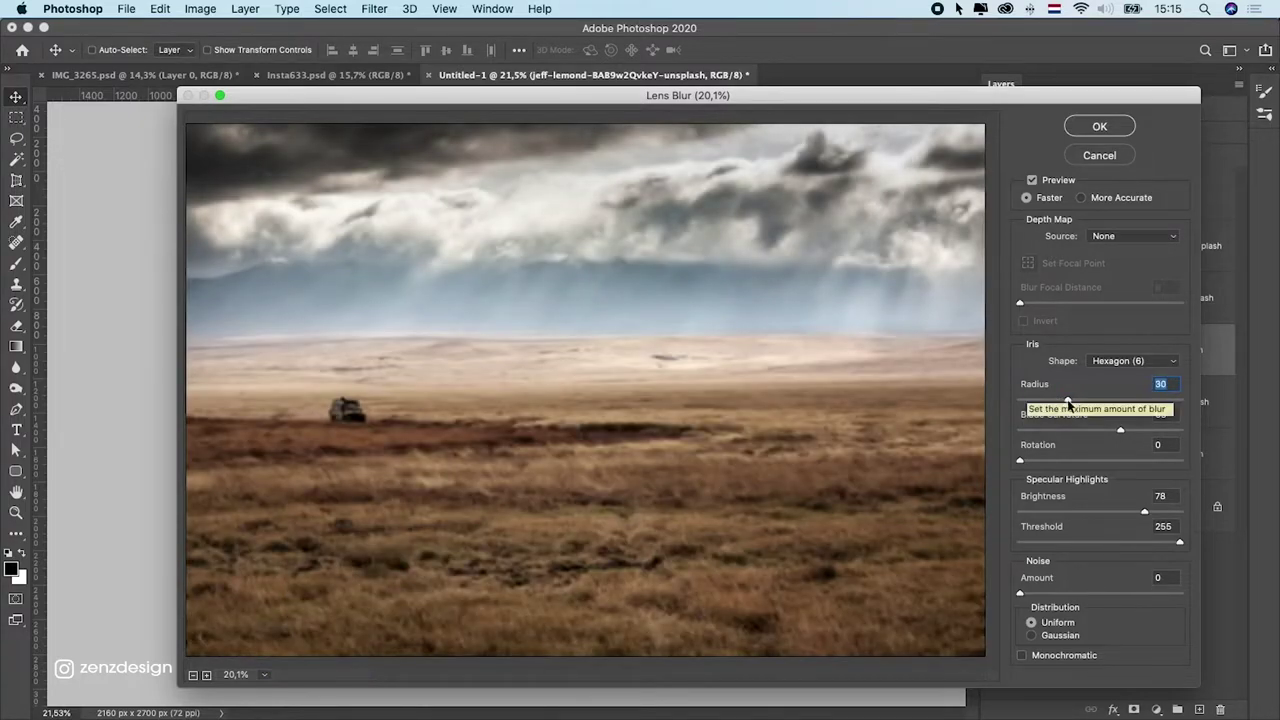
left_click_drag(1088, 399, 1079, 400)
left_click(1099, 124)
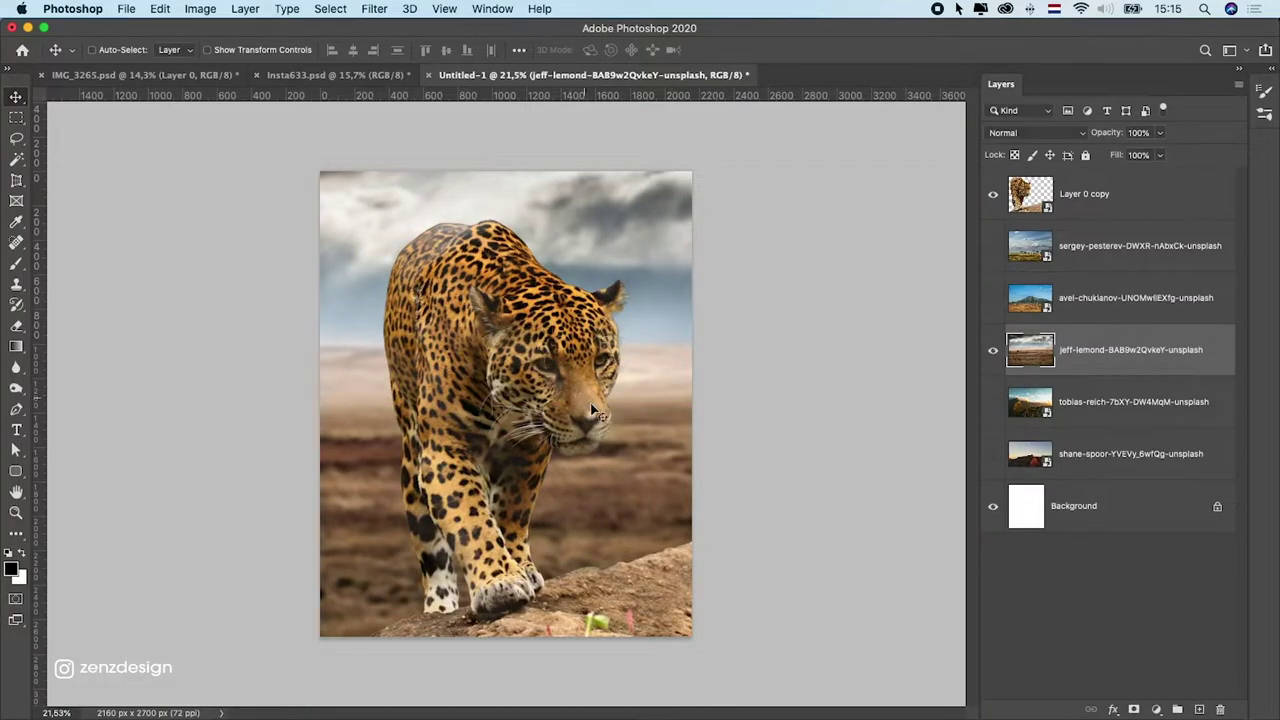
scroll(568, 415, "down", 5)
scroll(568, 415, "up", 5)
left_click_drag(608, 387, 598, 380)
- Show the blue-sky green hills photo above the grassland and rasterize its layer
left_click(1111, 303)
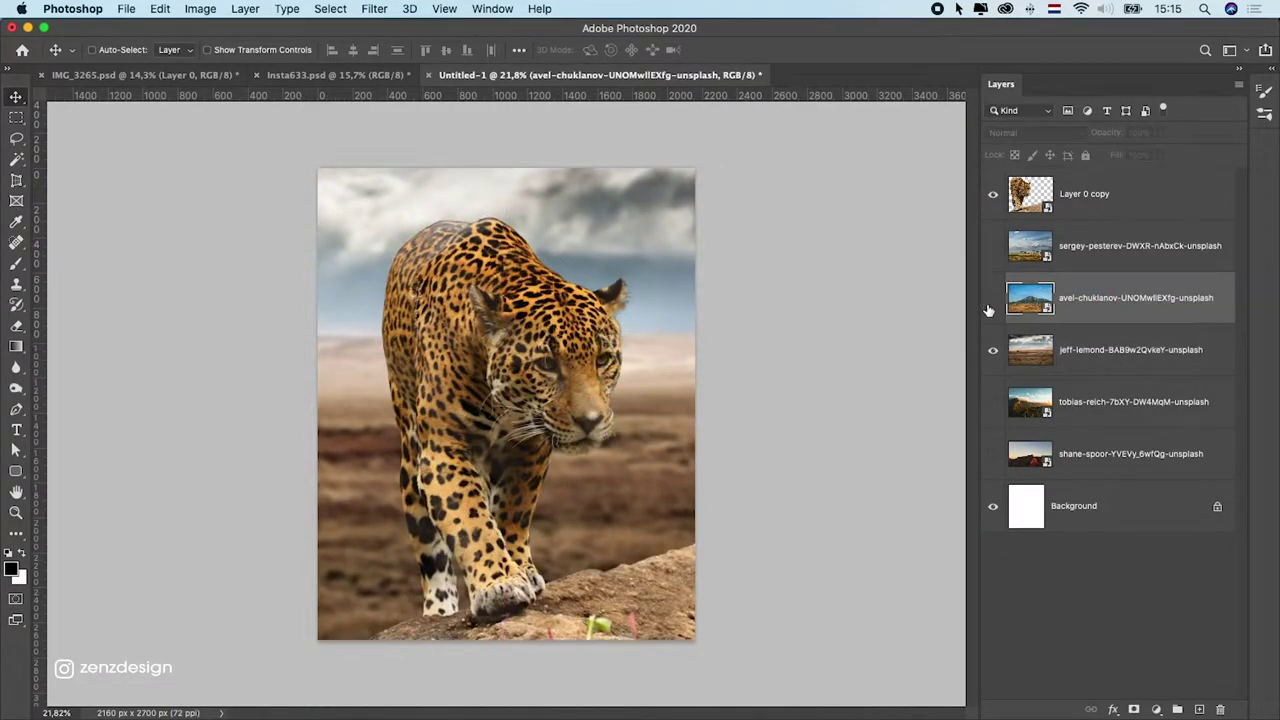
left_click(993, 298)
right_click(1133, 300)
left_click(988, 299)
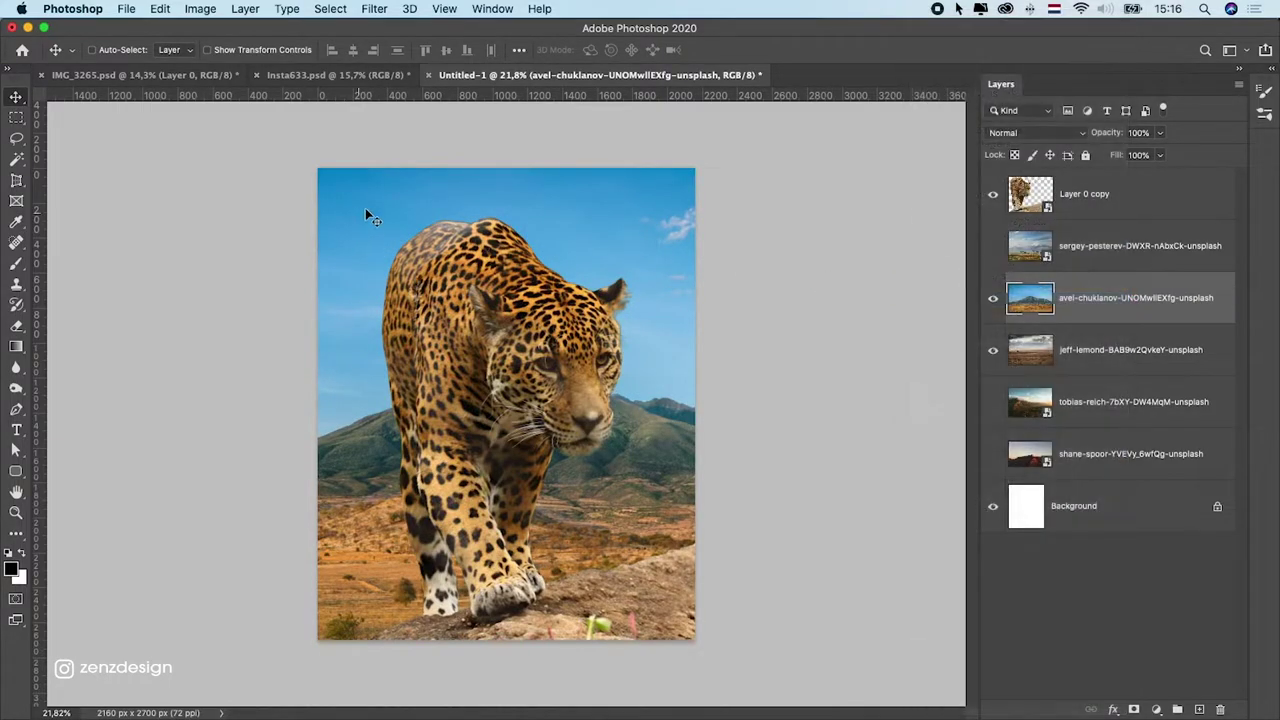
- Apply a Lens Blur with a hexagon iris and a radius of 24 to the blue-sky green hills background
left_click(382, 14)
mouse_move(470, 199)
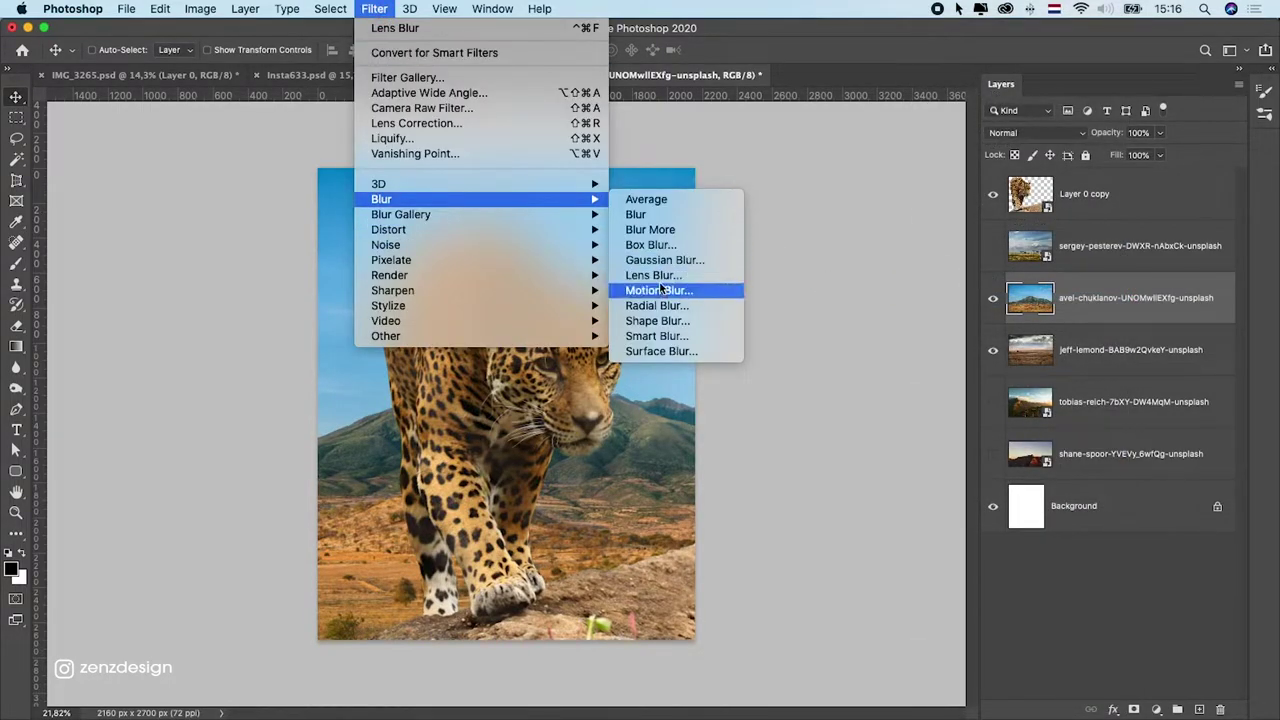
left_click(692, 287)
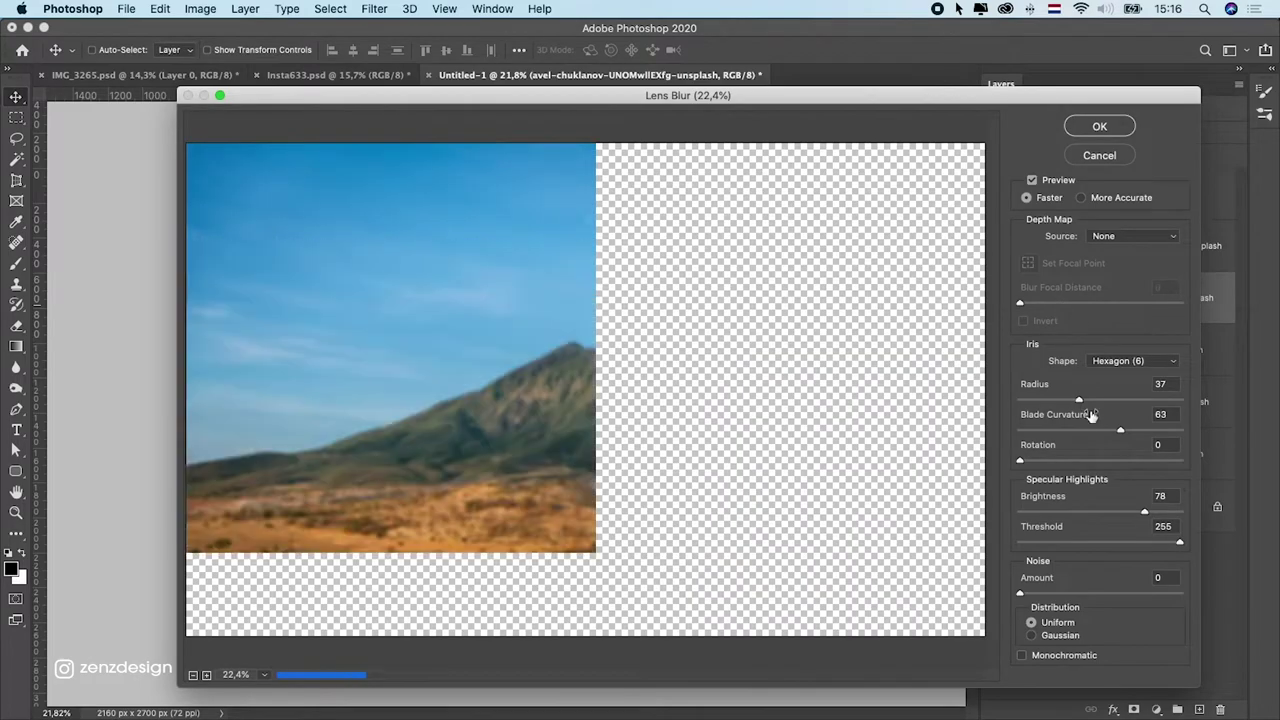
left_click(1058, 399)
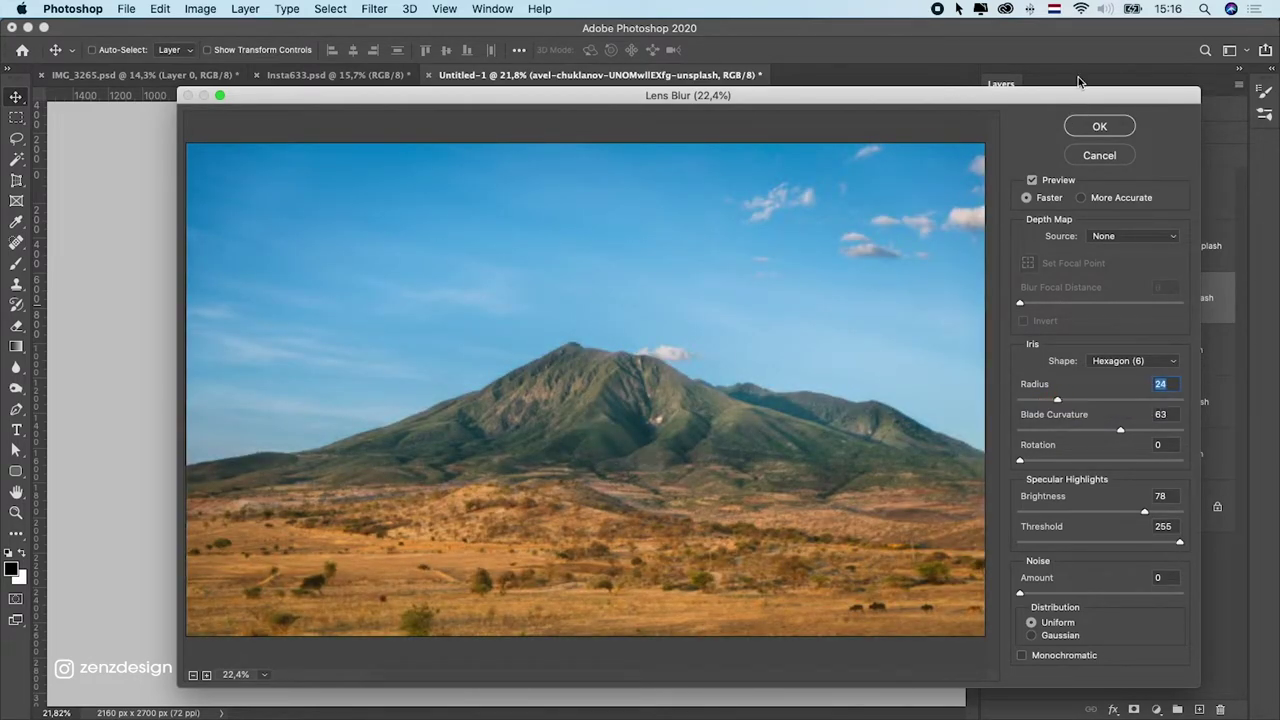
left_click(1100, 127)
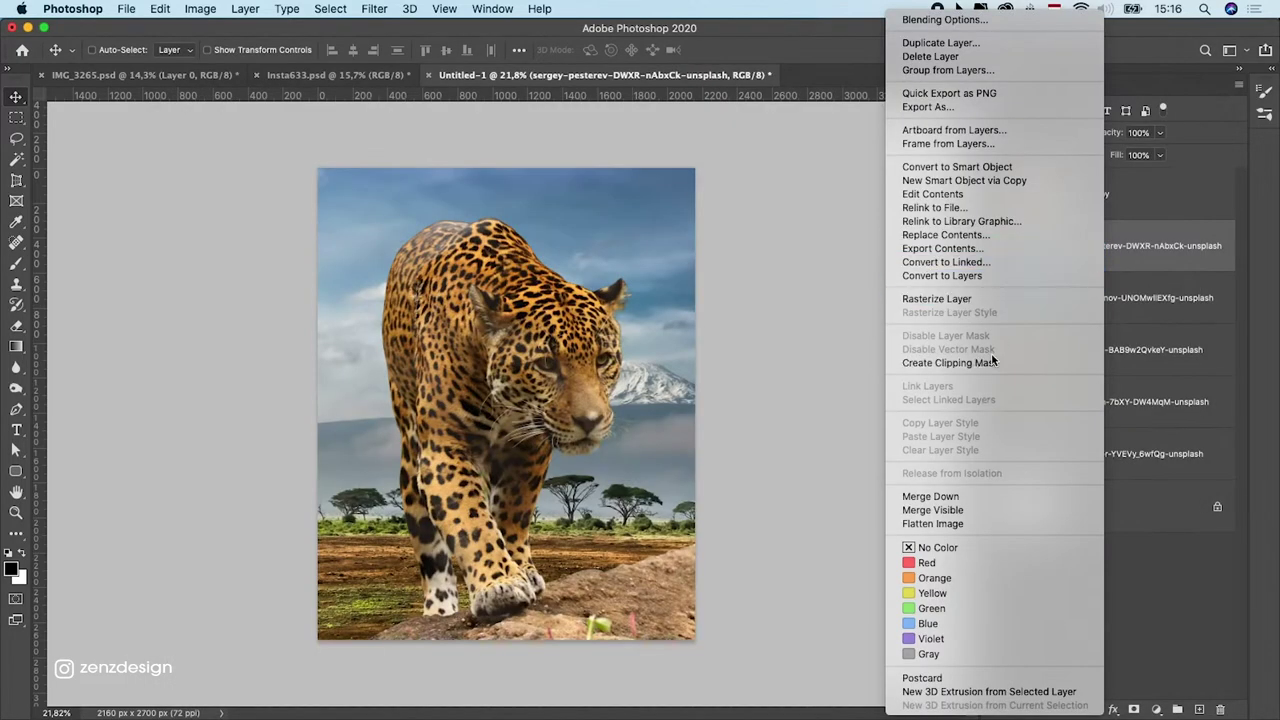
- Rasterize the snow-capped mountain background layer and apply a Lens Blur to it
left_click(910, 298)
left_click(374, 10)
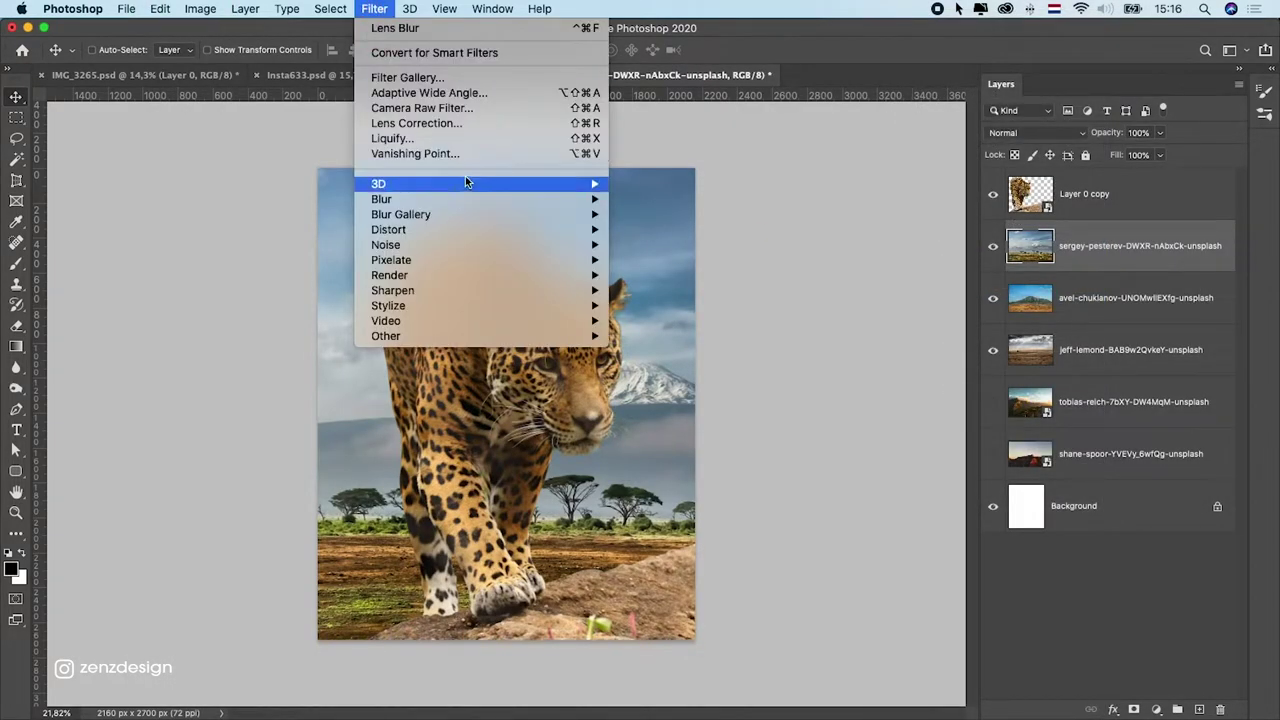
mouse_move(473, 199)
left_click(709, 276)
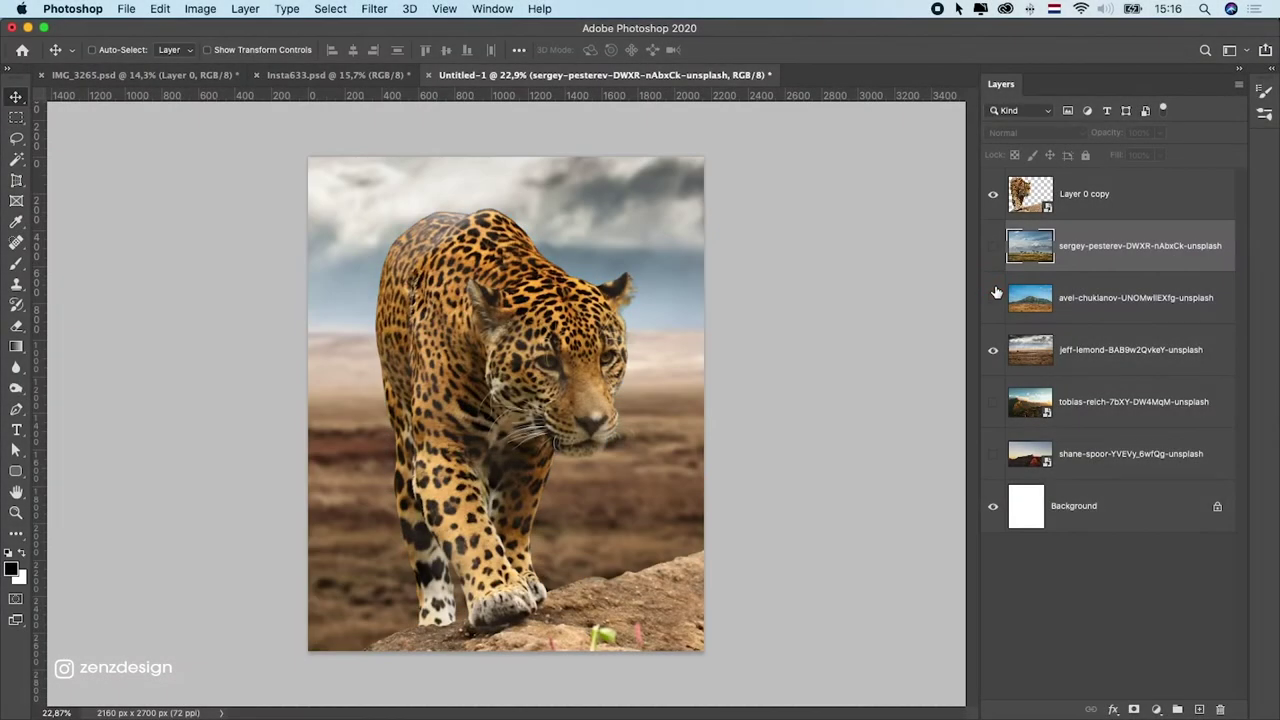
- Compare the three blurred backgrounds behind the jaguar, then leave the blue-sky green hills photo showing with its layer selected
left_click(993, 297)
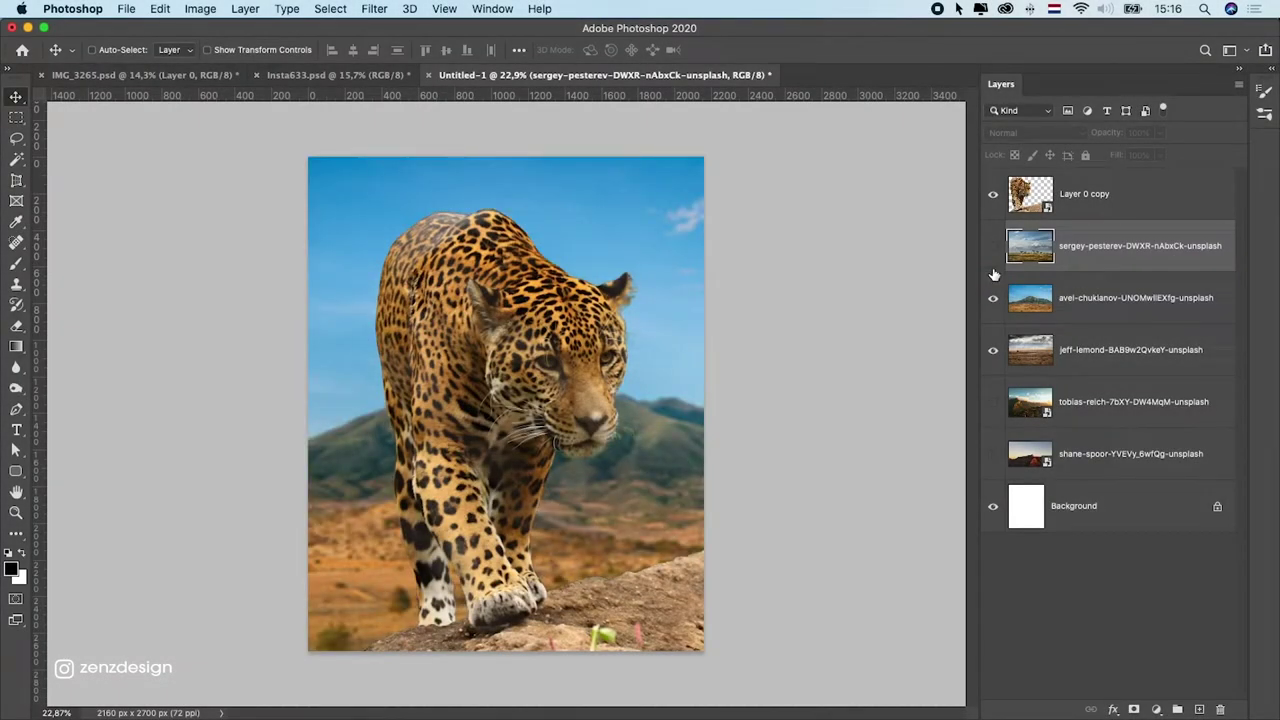
left_click(993, 246)
left_click(994, 298)
left_click(991, 247)
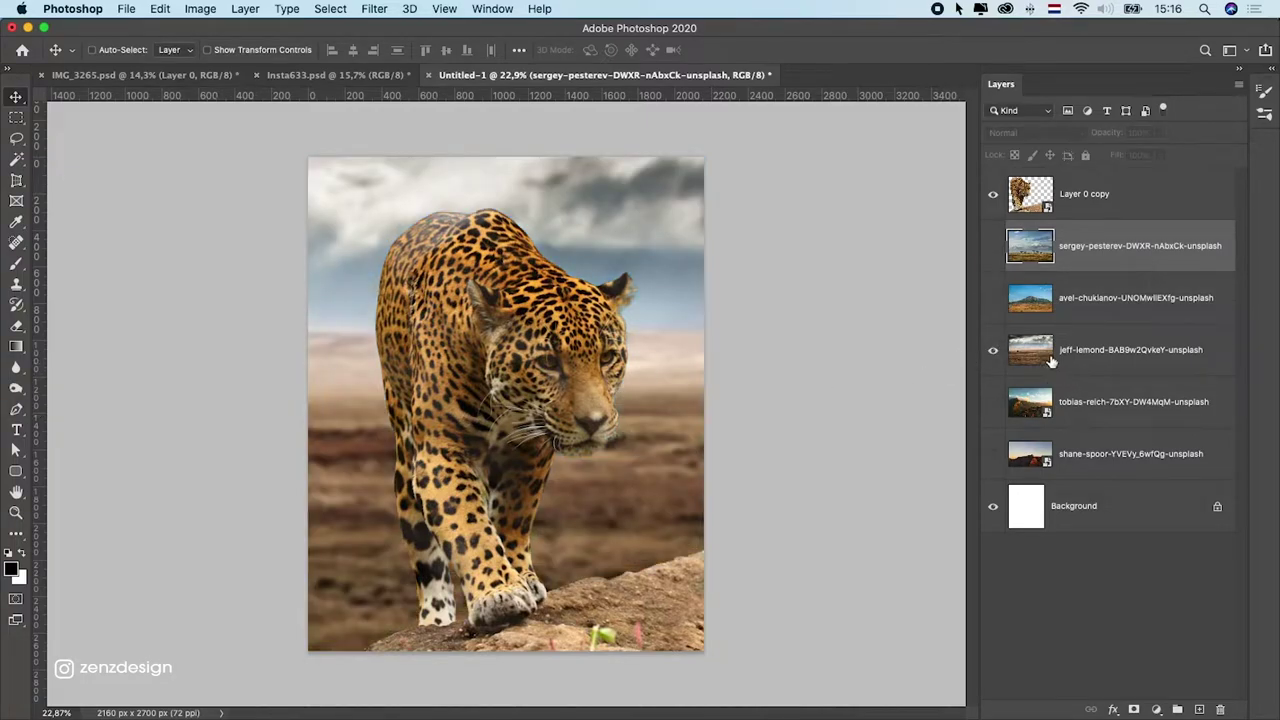
left_click(1105, 368)
left_click(992, 350)
left_click(992, 350)
scroll(555, 415, "down", 1)
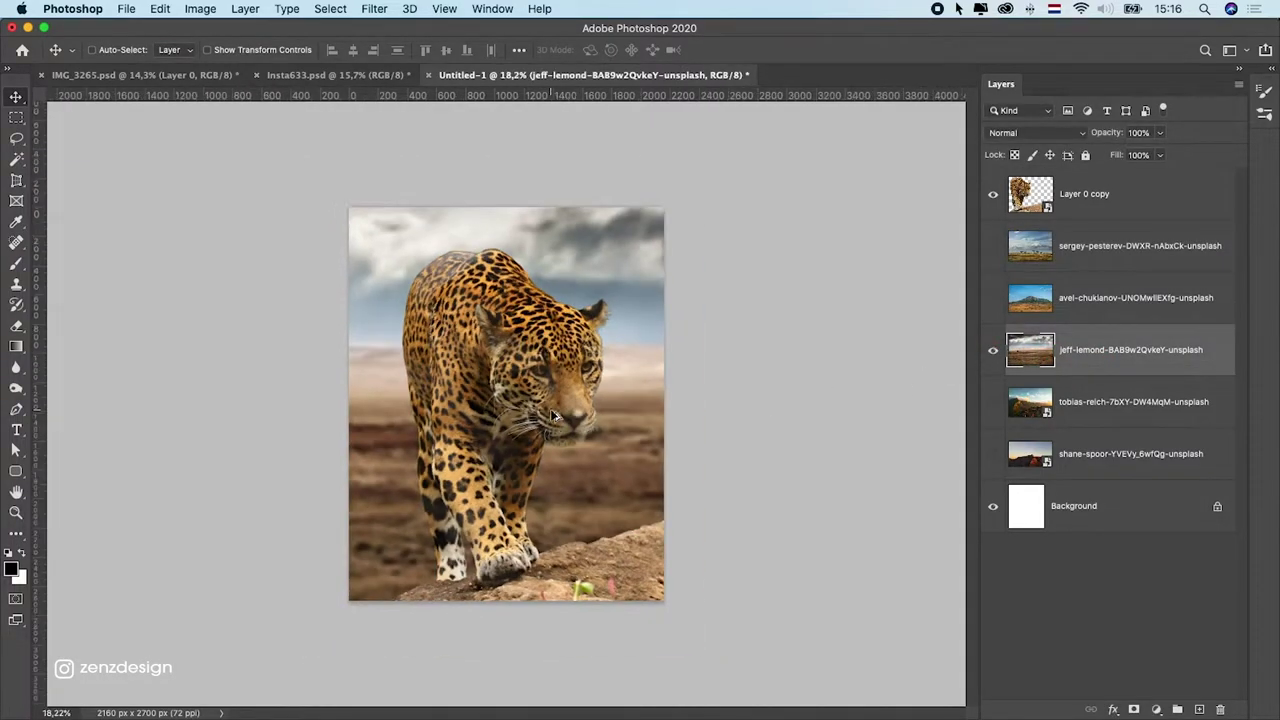
left_click(993, 303)
left_click(1103, 300)
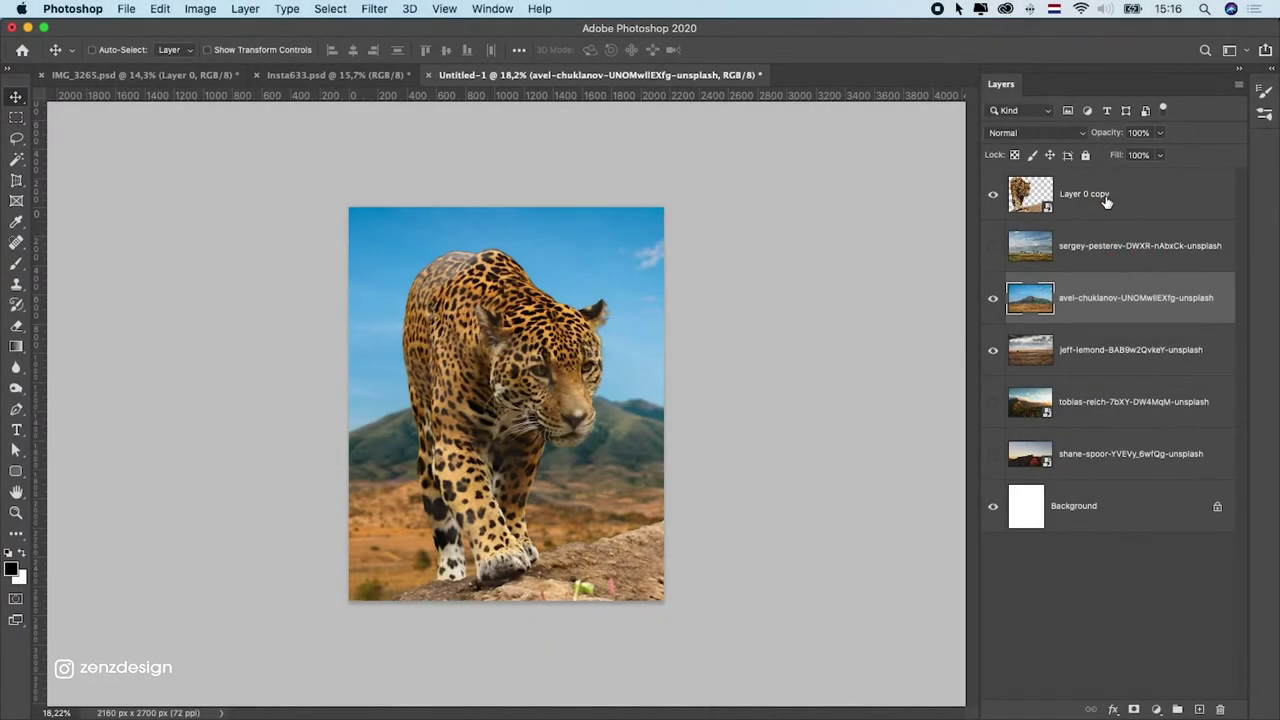
- Add a Color Balance adjustment clipped to the jaguar layer with midtones at Cyan/Red +17 and Yellow/Blue -12
left_click(1106, 202)
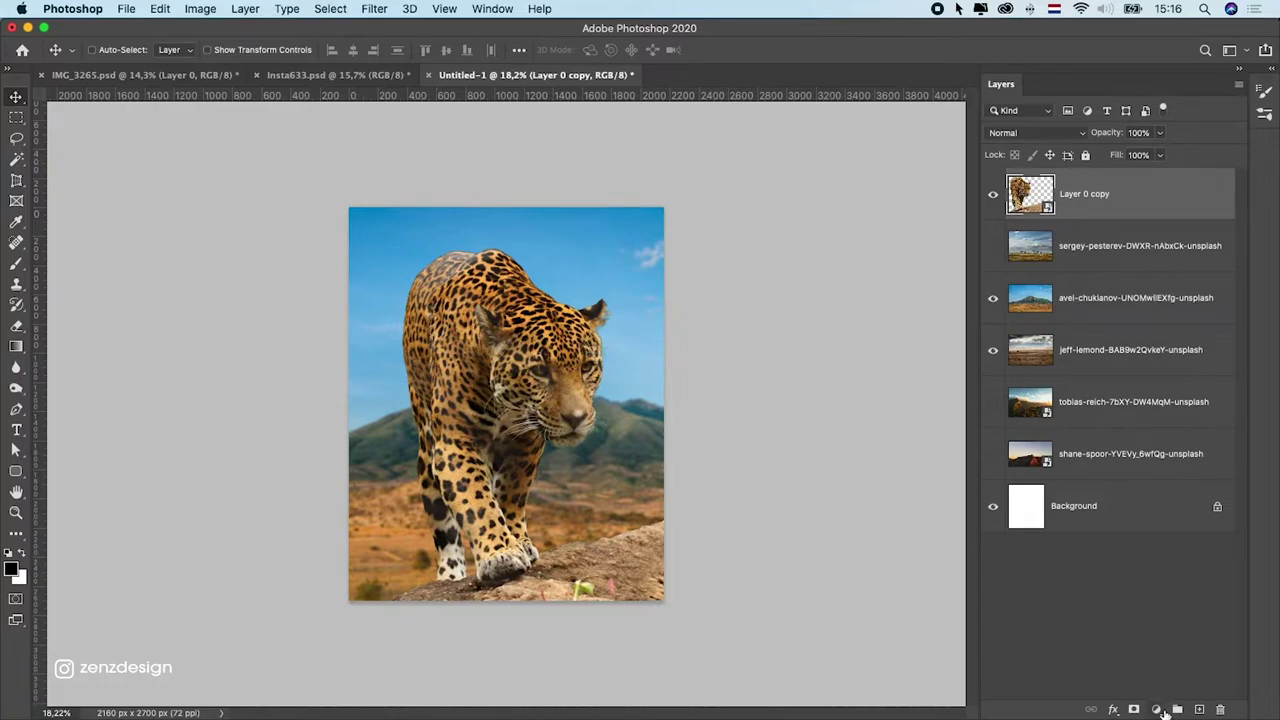
left_click(1157, 709)
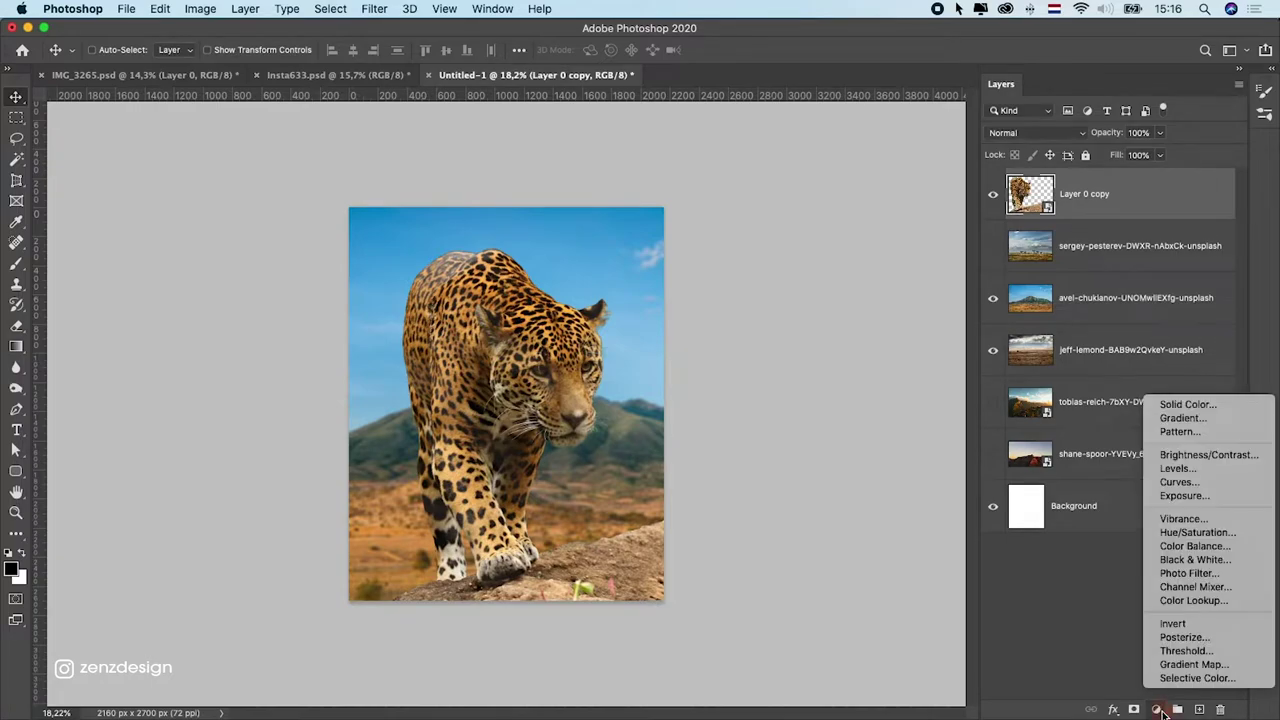
left_click(1234, 548)
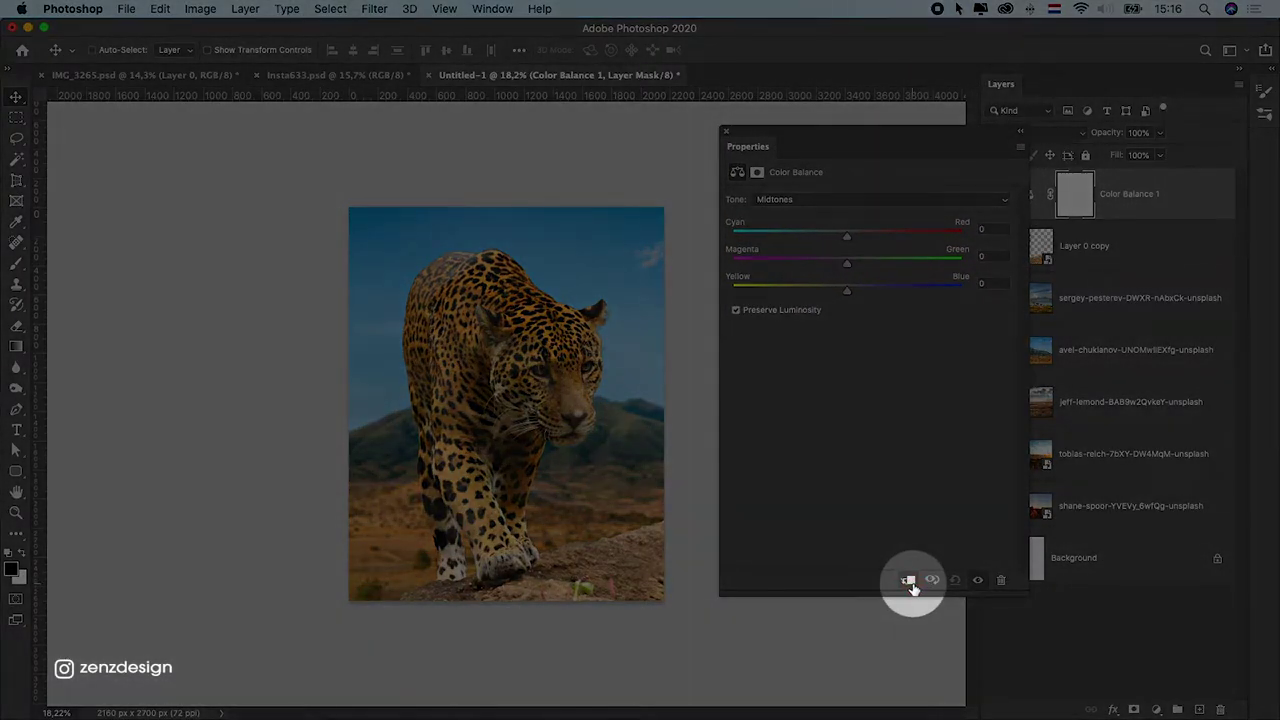
left_click(909, 582)
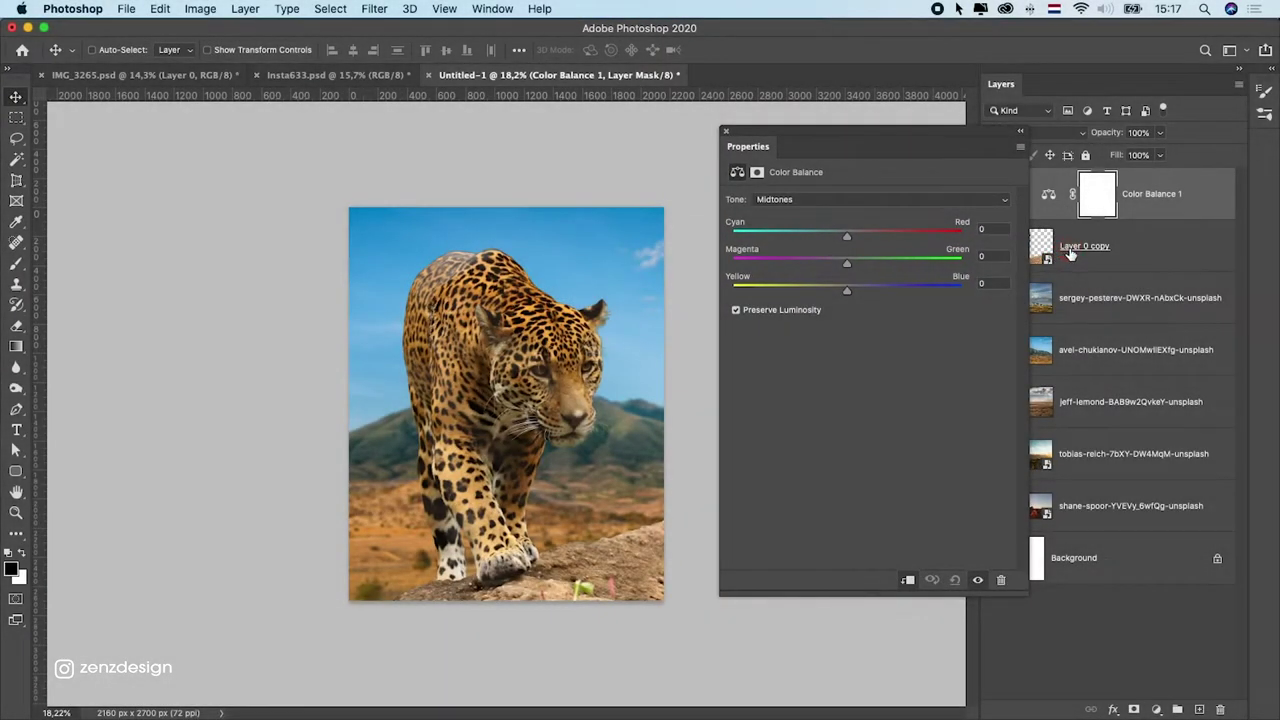
left_click_drag(918, 130, 853, 120)
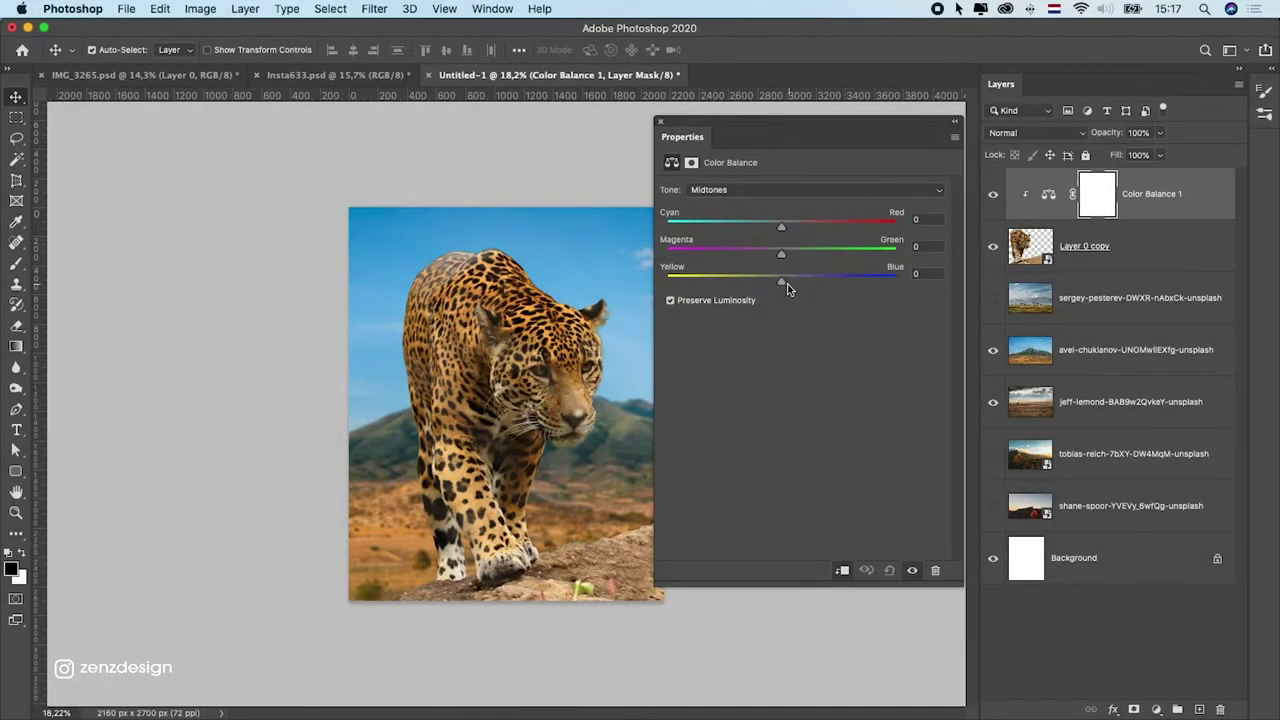
left_click_drag(782, 283, 770, 286)
left_click_drag(781, 227, 800, 233)
scroll(523, 471, "down", 5)
scroll(523, 471, "up", 5)
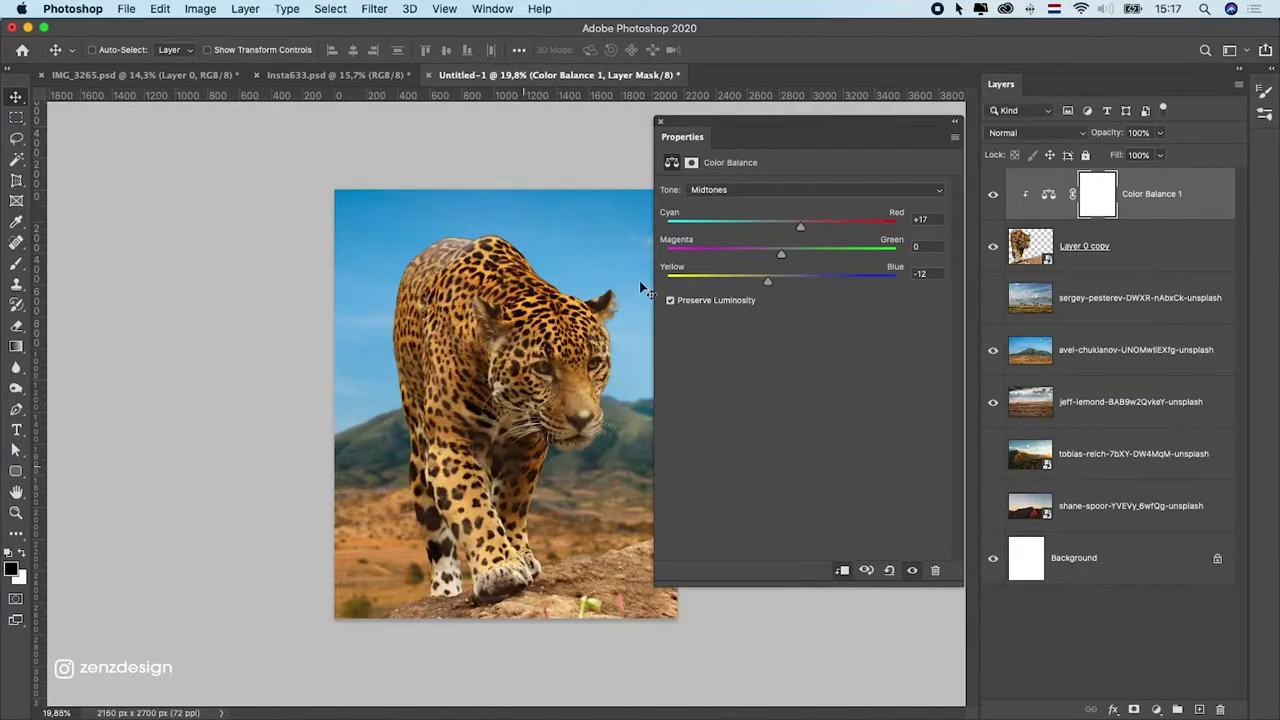
left_click(660, 121)
- Add a Hue/Saturation adjustment clipped to the jaguar and set its saturation to -16
left_click(1155, 710)
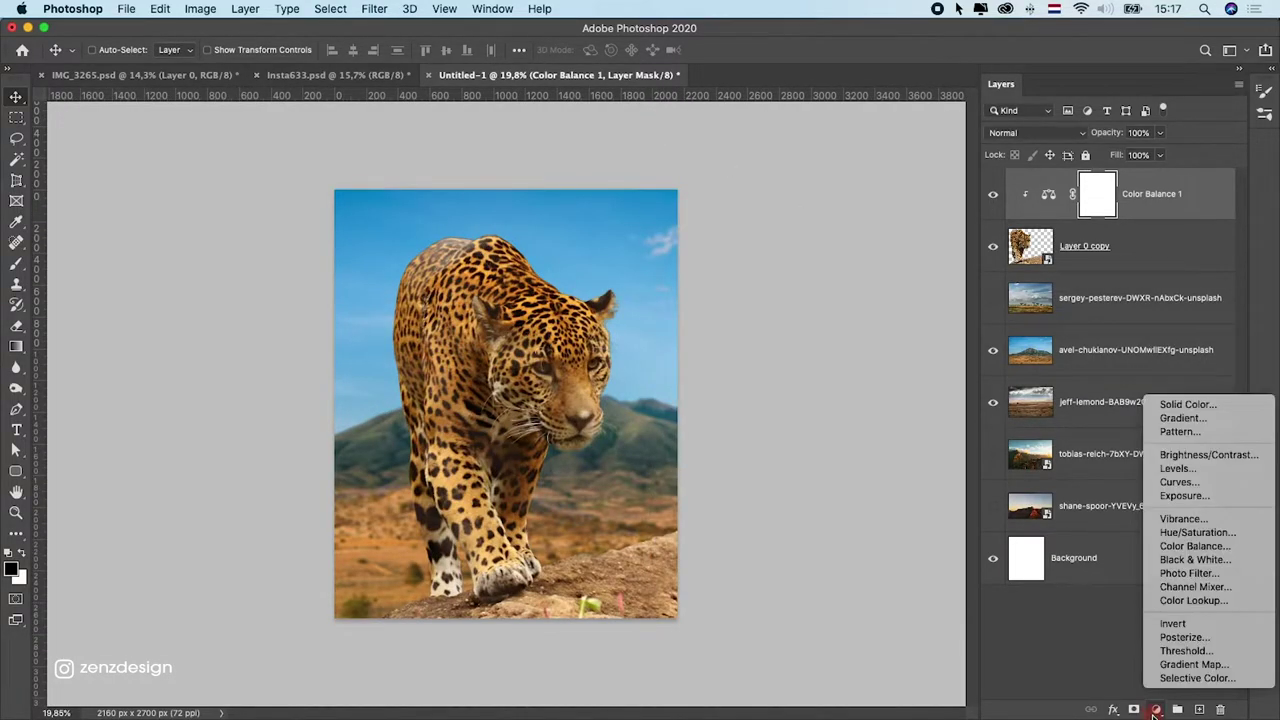
left_click(1180, 533)
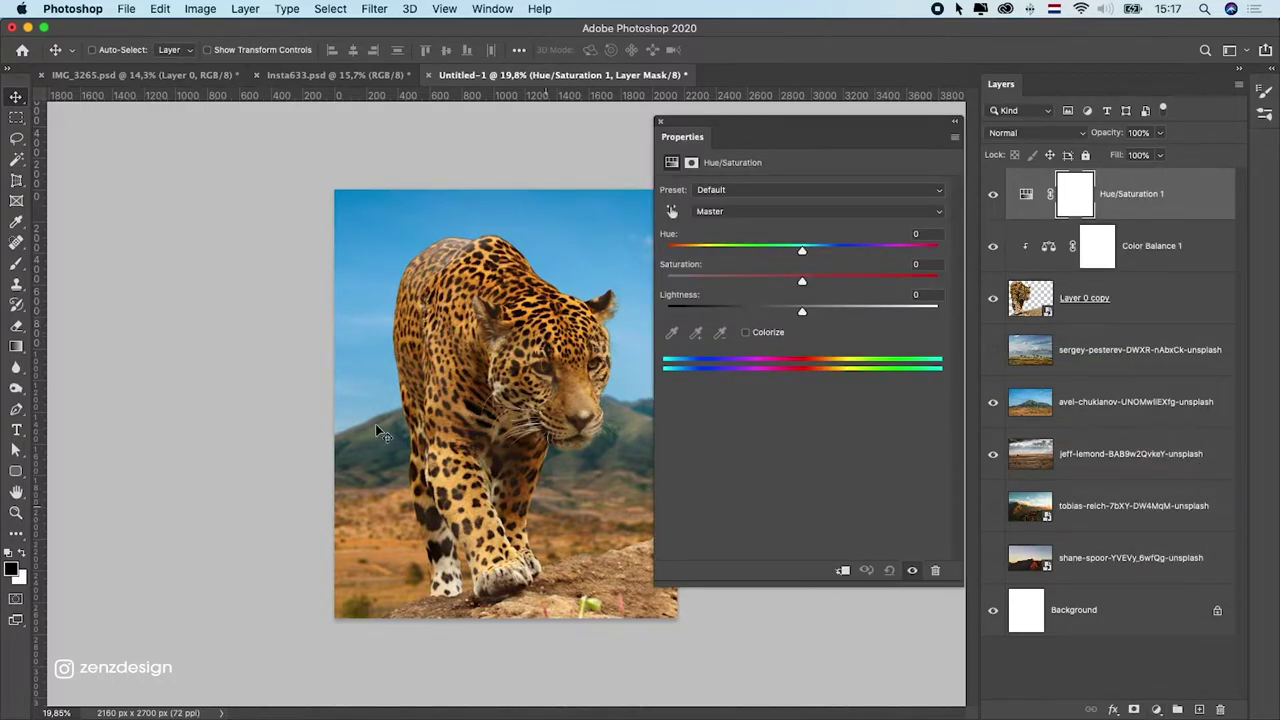
left_click(842, 570)
mouse_move(795, 284)
left_mouse_down()
mouse_move(769, 282)
mouse_move(783, 290)
left_mouse_up()
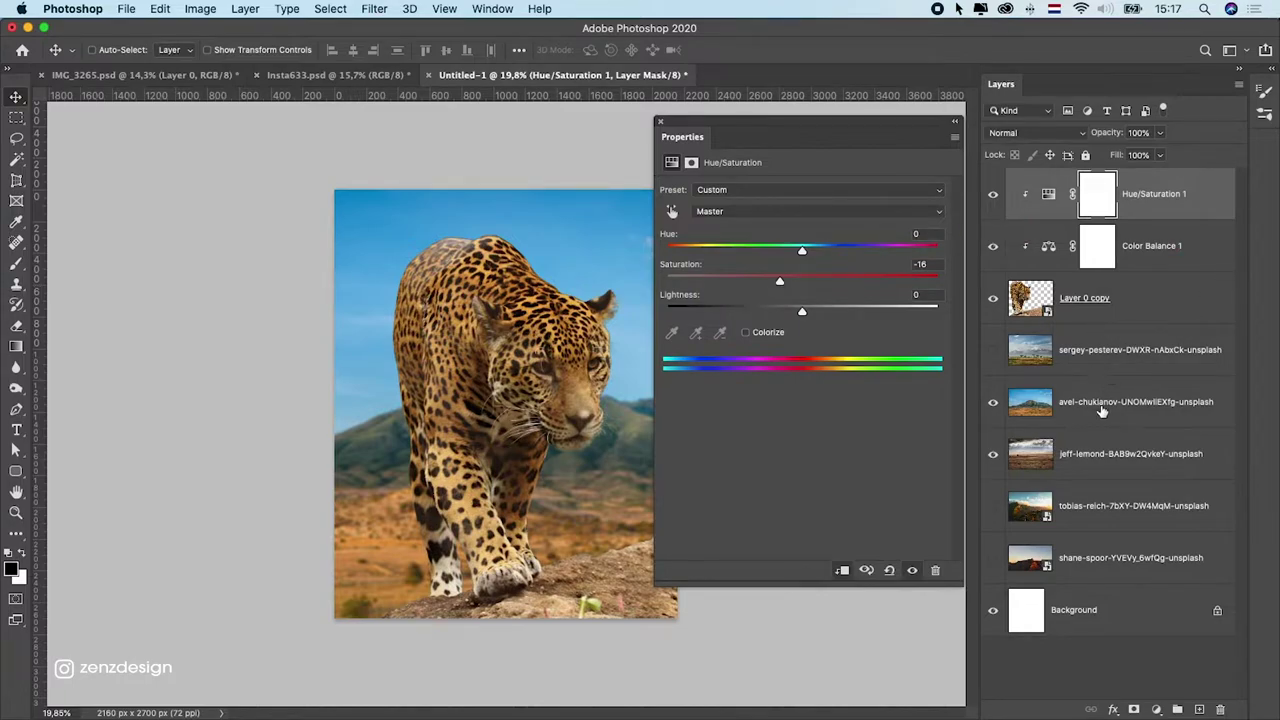
- Add a Hue/Saturation adjustment clipped to the green hills background and lower its saturation to about -41
left_click(1101, 406)
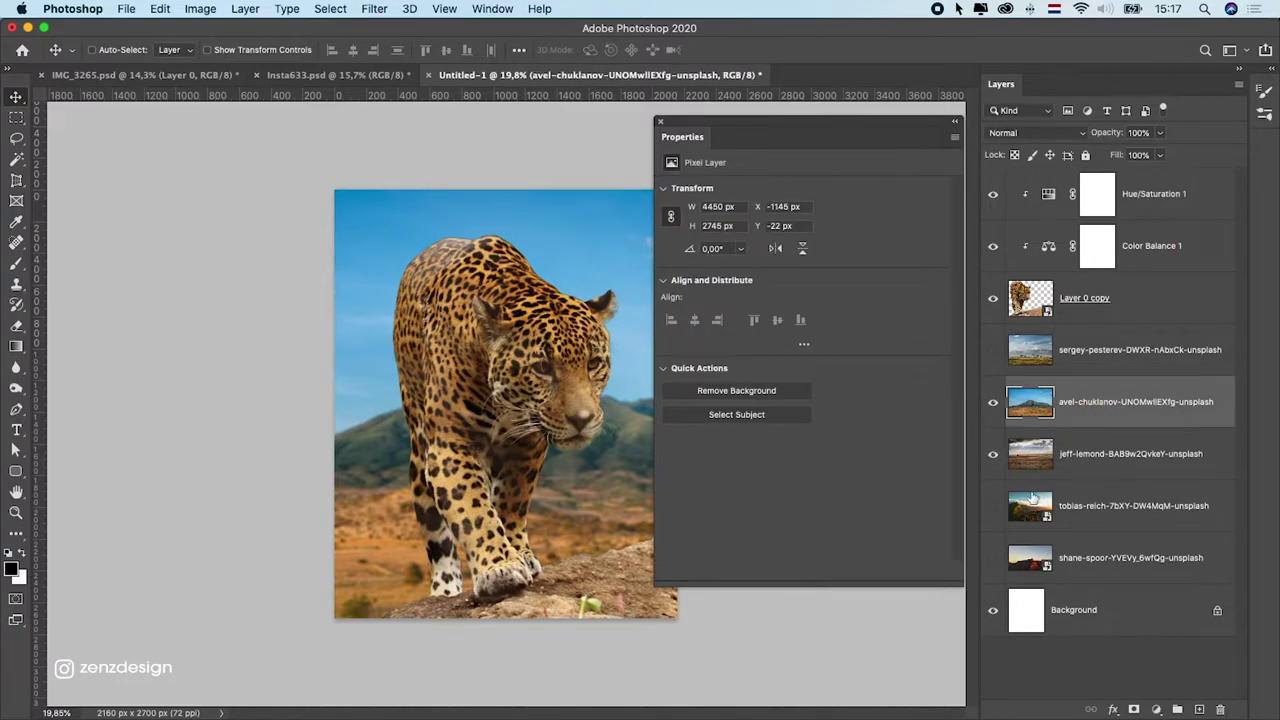
left_click(1156, 709)
left_click(1168, 534)
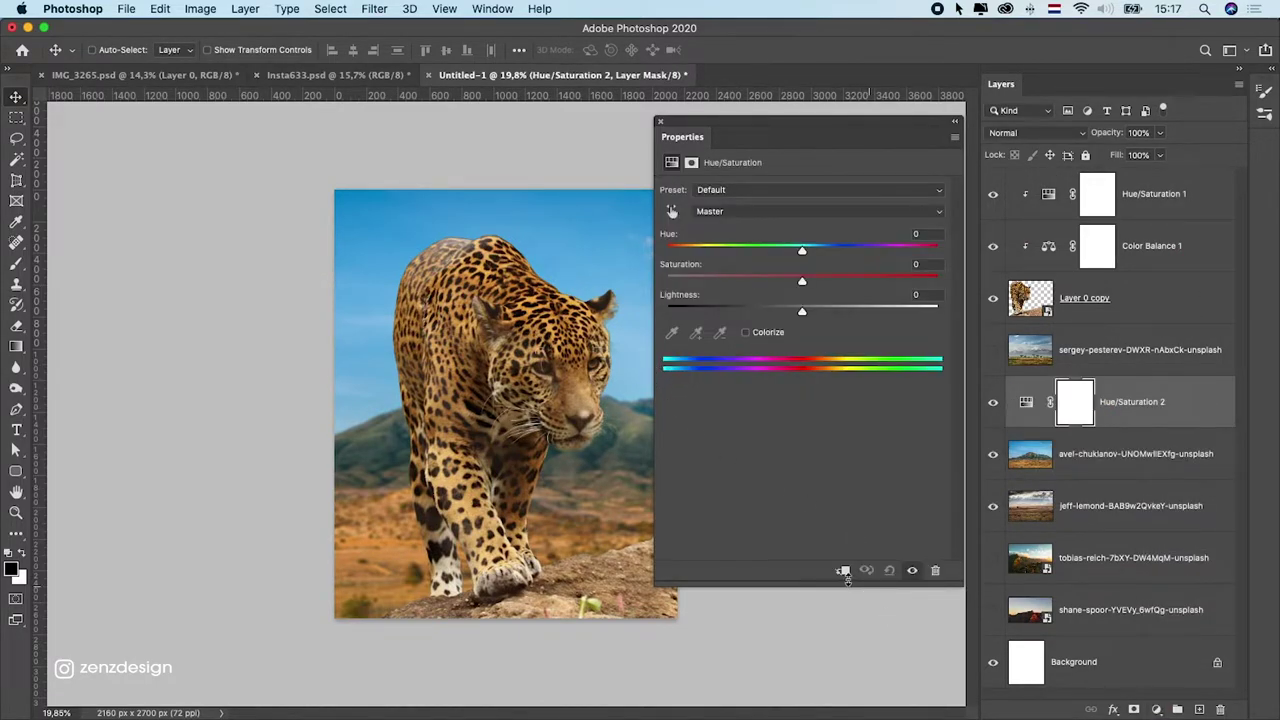
left_click(843, 570)
left_click_drag(790, 285, 755, 286)
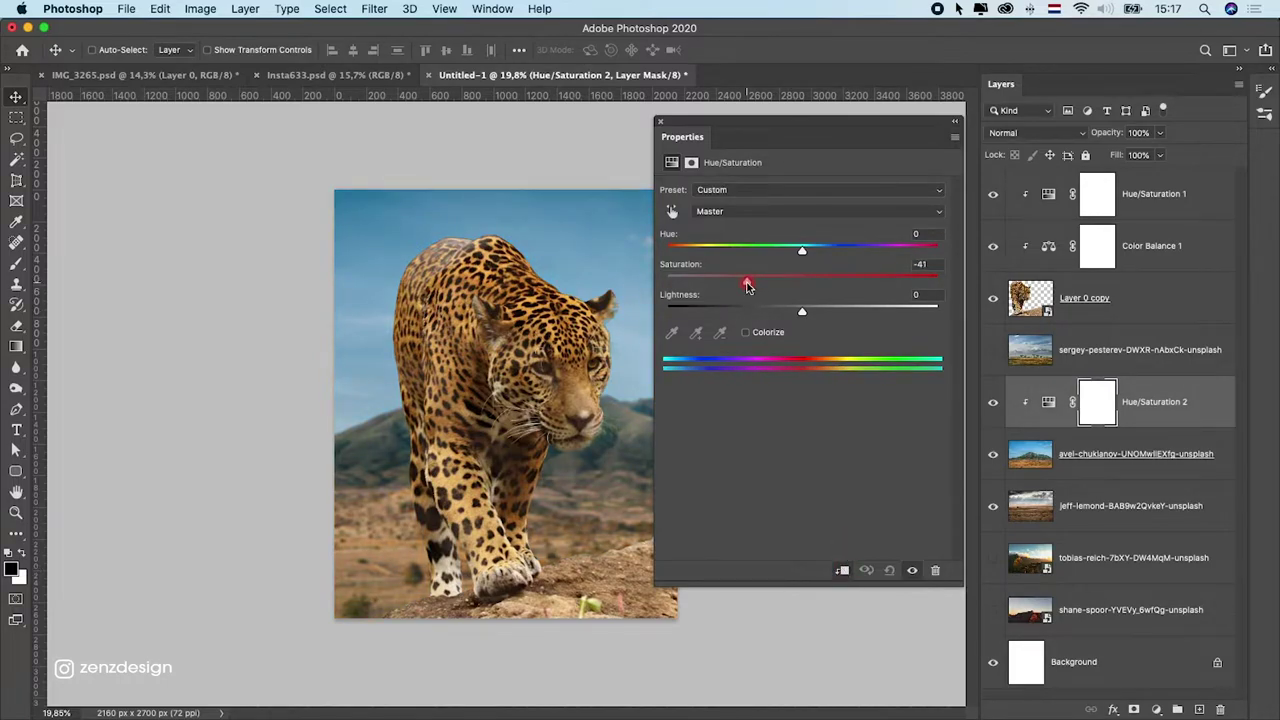
left_click(661, 121)
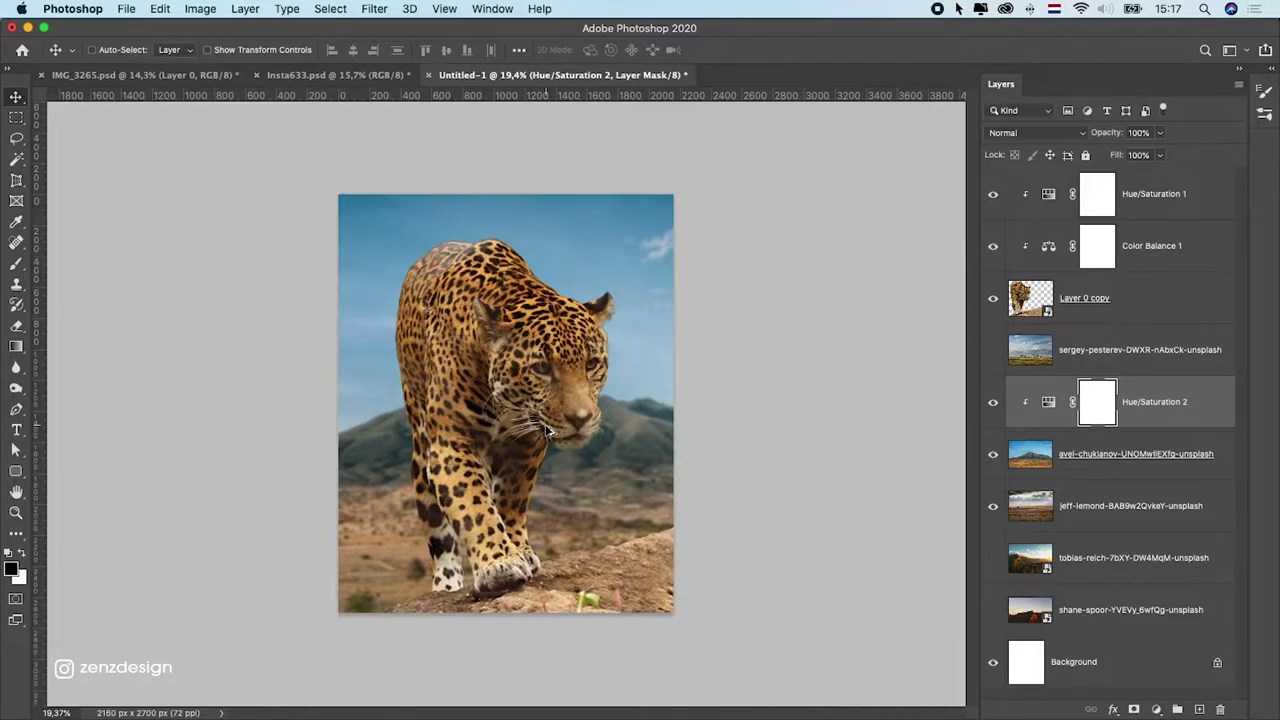
- Rasterize the jaguar cut-out layer
scroll(545, 424, "up", 2)
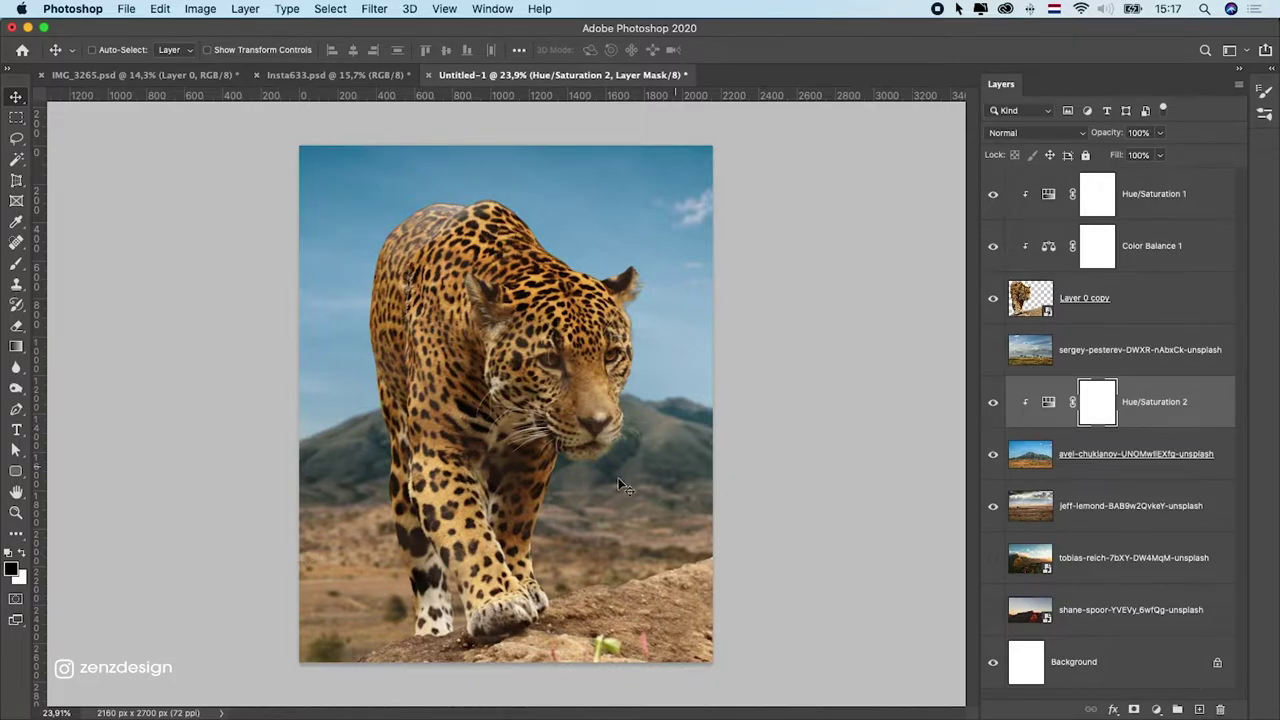
scroll(539, 480, "down", 5)
scroll(539, 480, "up", 5)
left_click(1097, 318)
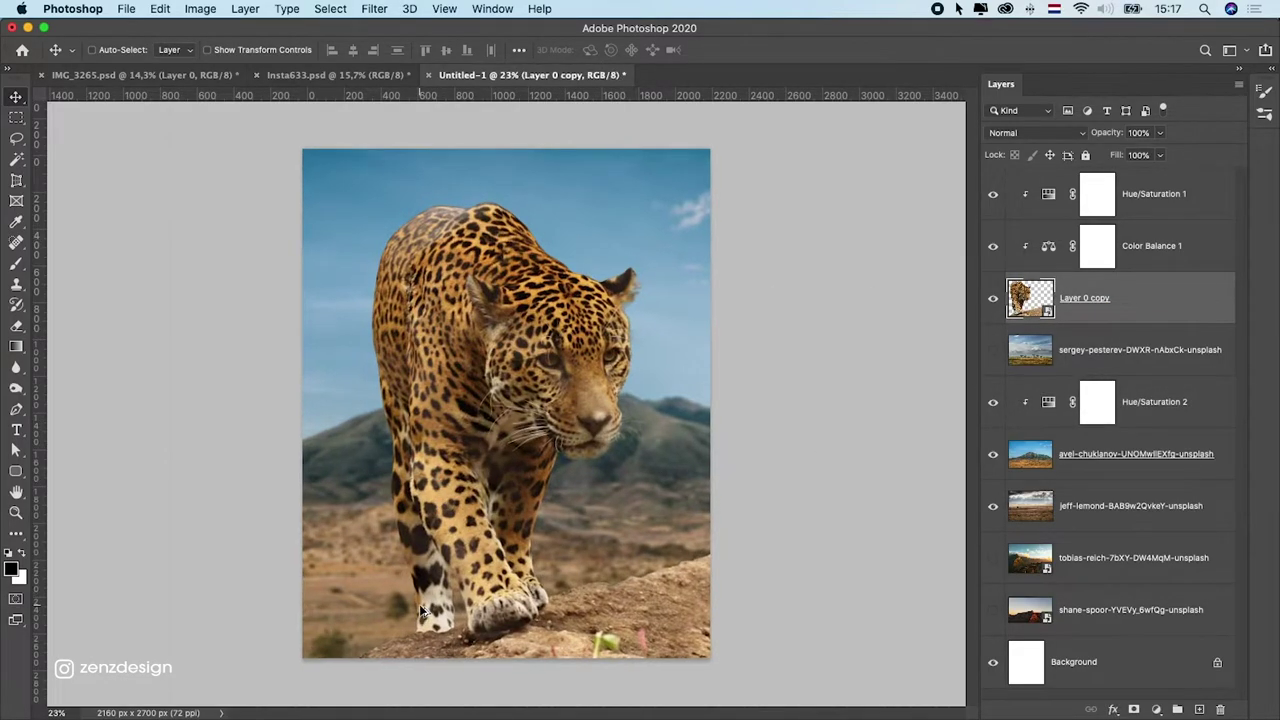
scroll(430, 605, "up", 5)
scroll(431, 573, "up", 1)
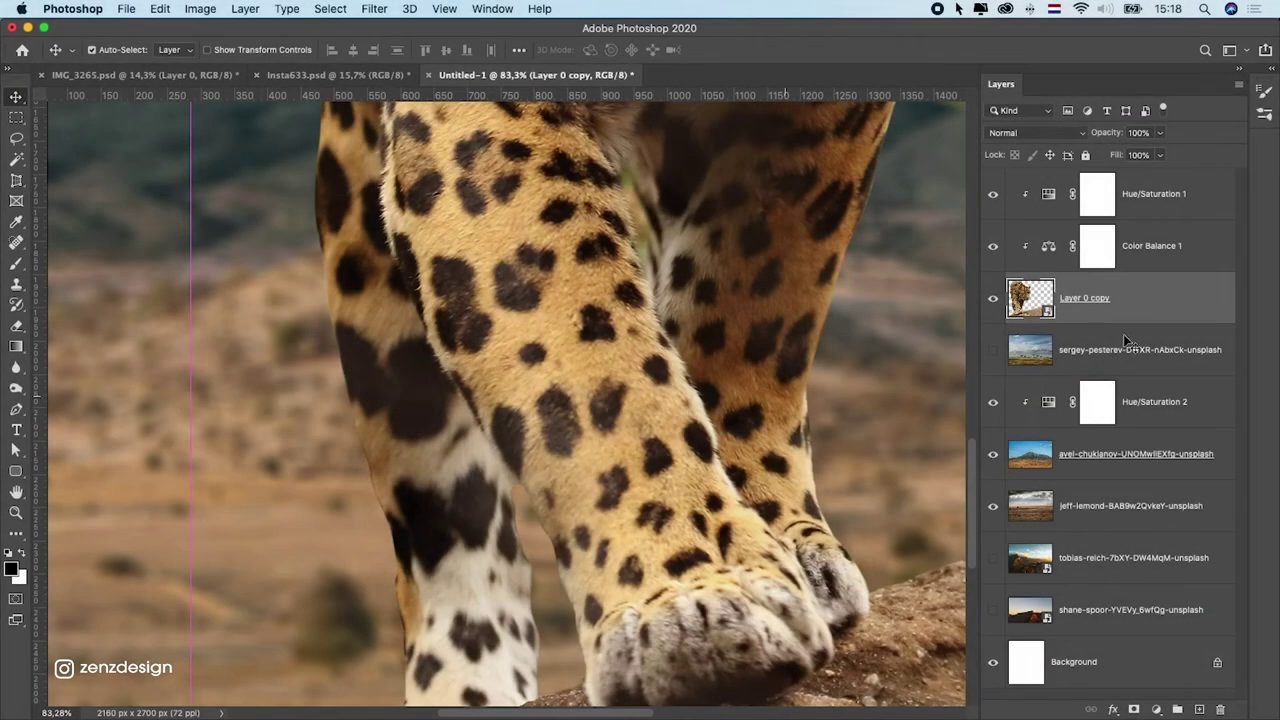
right_click(1137, 299)
left_click(989, 298)
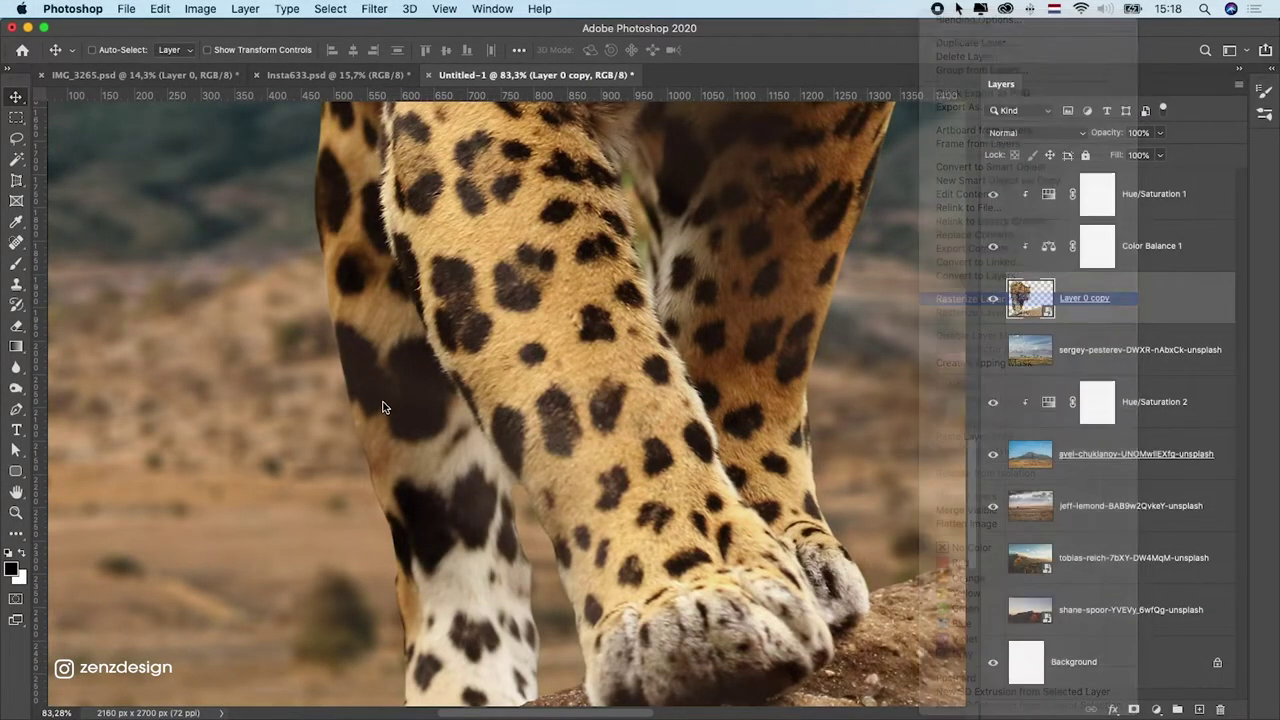
- Choose the Blur tool for the jaguar layer and set its strength to 54%
left_click_drag(354, 485, 360, 245)
left_click_drag(16, 367, 58, 367)
left_click(358, 50)
left_click_drag(330, 72, 372, 64)
left_click(362, 48)
left_click(382, 35)
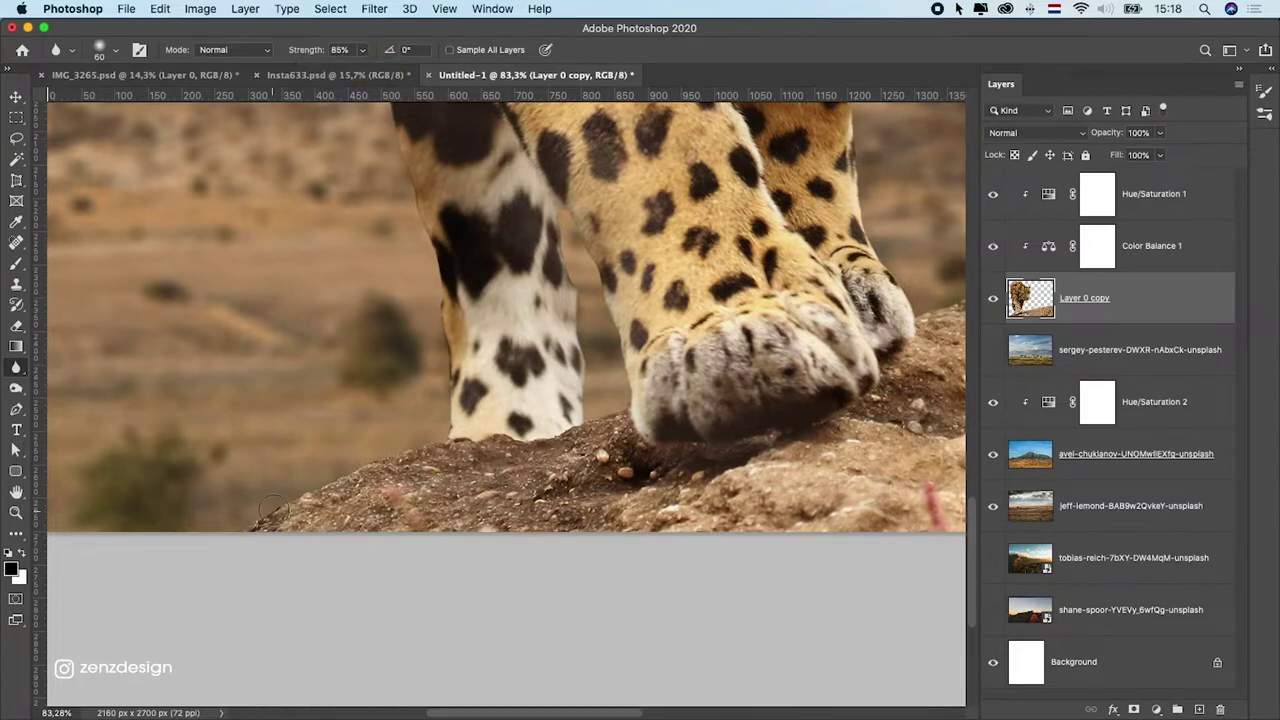
scroll(270, 512, "up", 5)
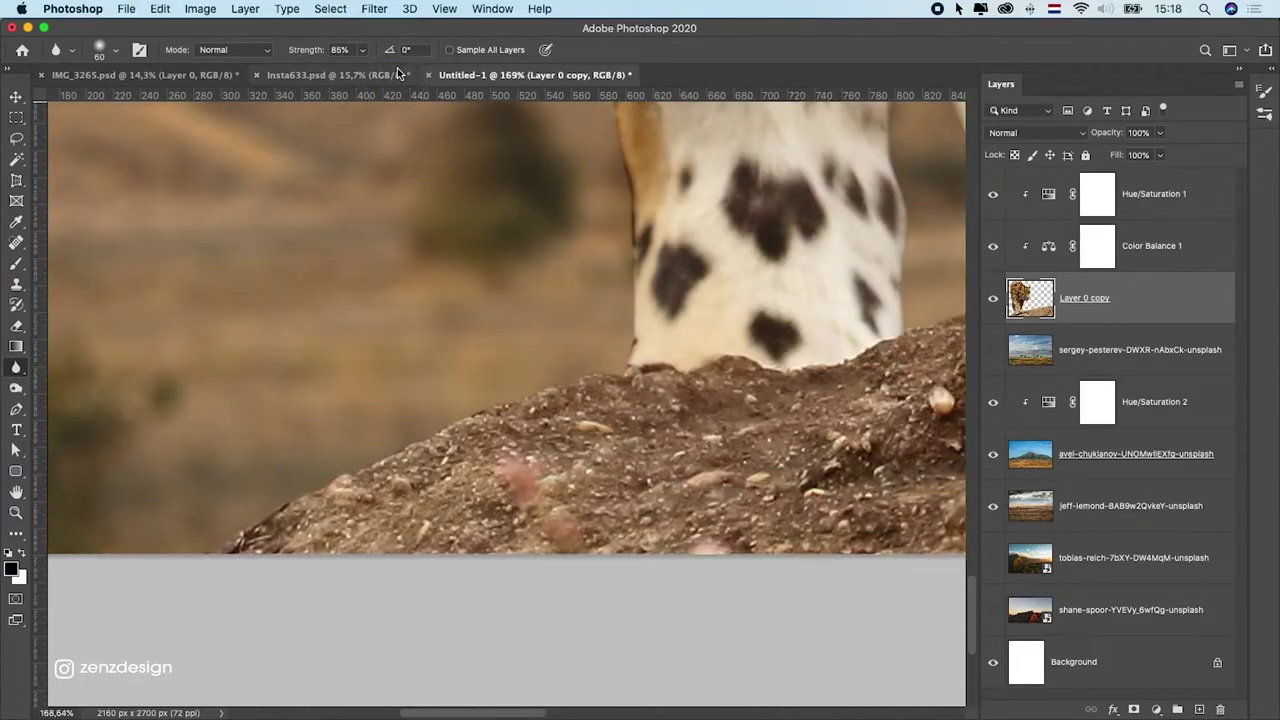
left_click_drag(362, 49, 340, 70)
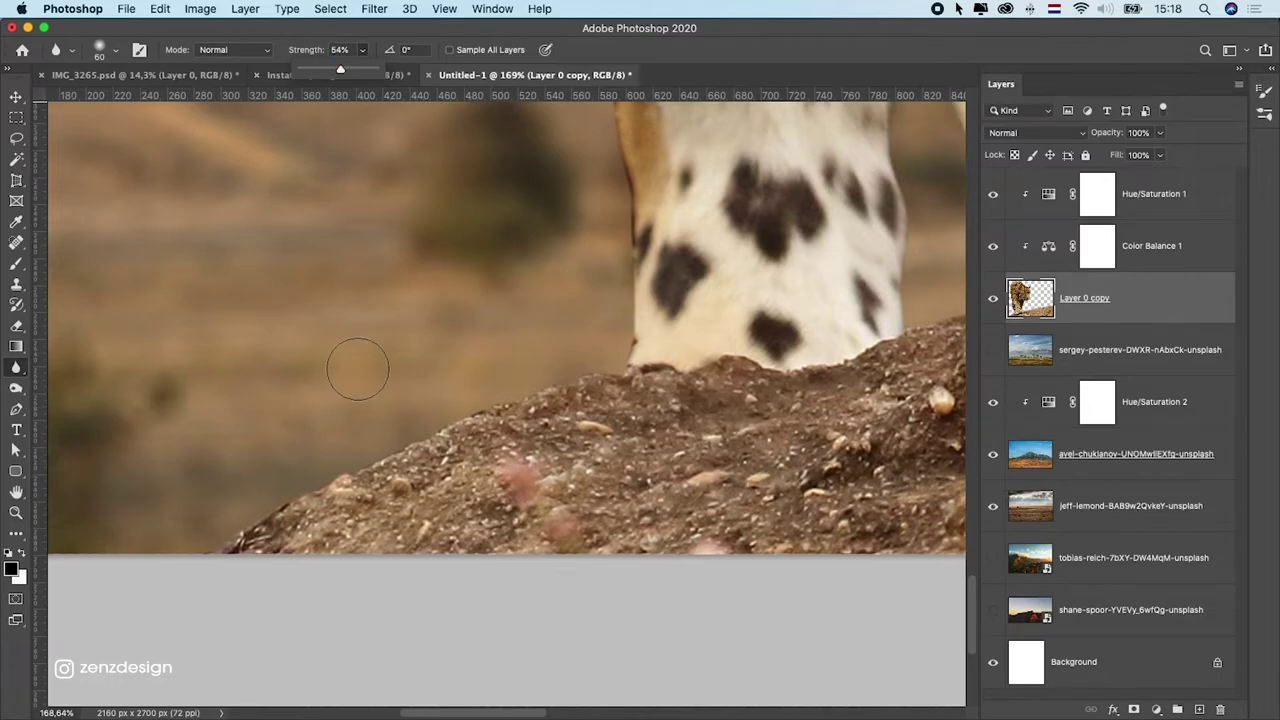
- Soften the rock's upper edge beside the jaguar's hind paw with the Blur tool
scroll(358, 369, "down", 2)
left_click(250, 506)
left_click(486, 380)
left_click(564, 336)
left_click(454, 317)
left_click(400, 406)
- Blur the outer cut-out edge of the jaguar's hind leg from the paw up to the flank
left_click_drag(584, 334, 556, 493)
left_click(494, 263)
left_click(529, 526)
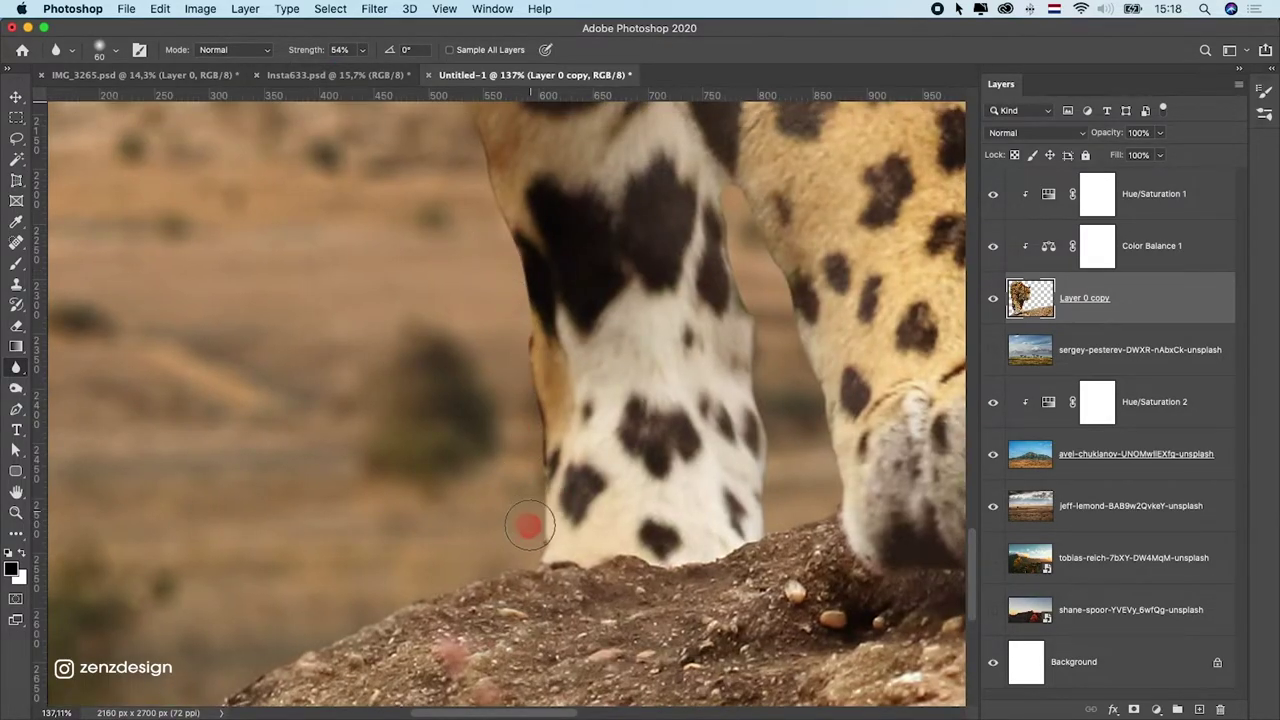
left_click_drag(514, 289, 530, 536)
left_click_drag(450, 204, 472, 536)
key("ctrl+r")
left_click(428, 287)
left_click_drag(449, 164, 444, 534)
left_click(431, 262)
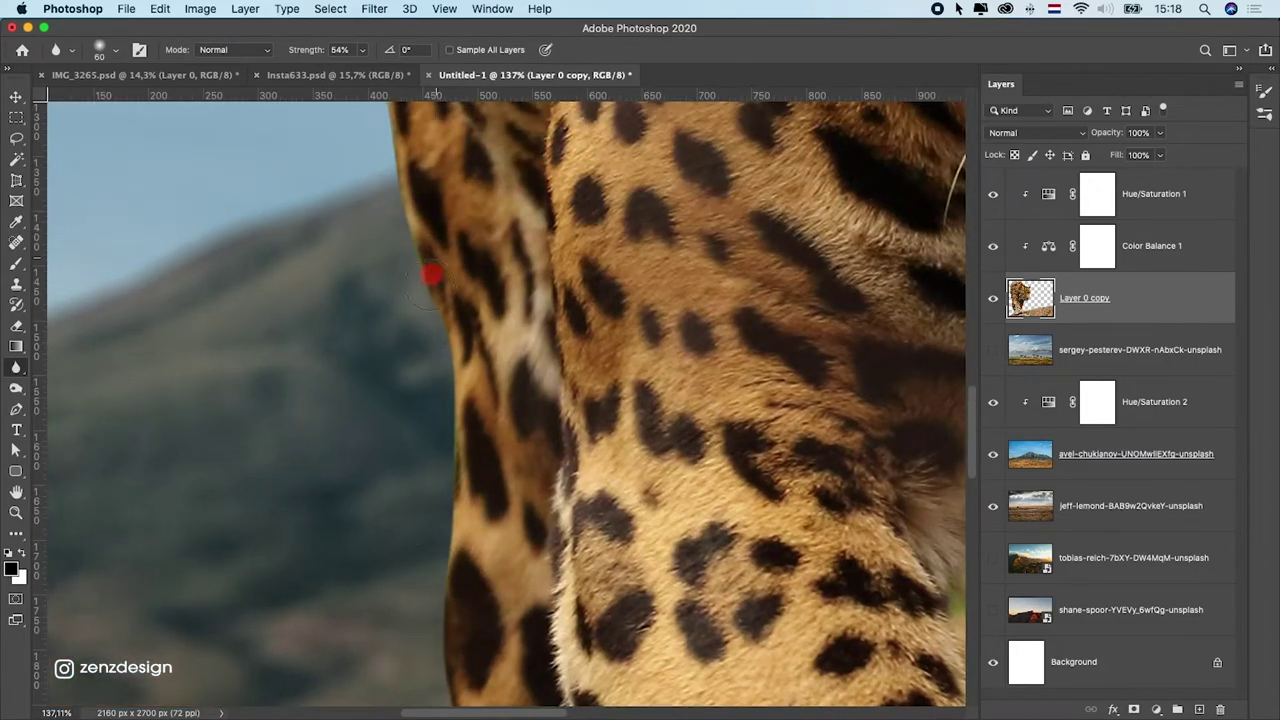
- Blur the outline of the jaguar's flank and rear back against the sky
scroll(400, 402, "down", 5)
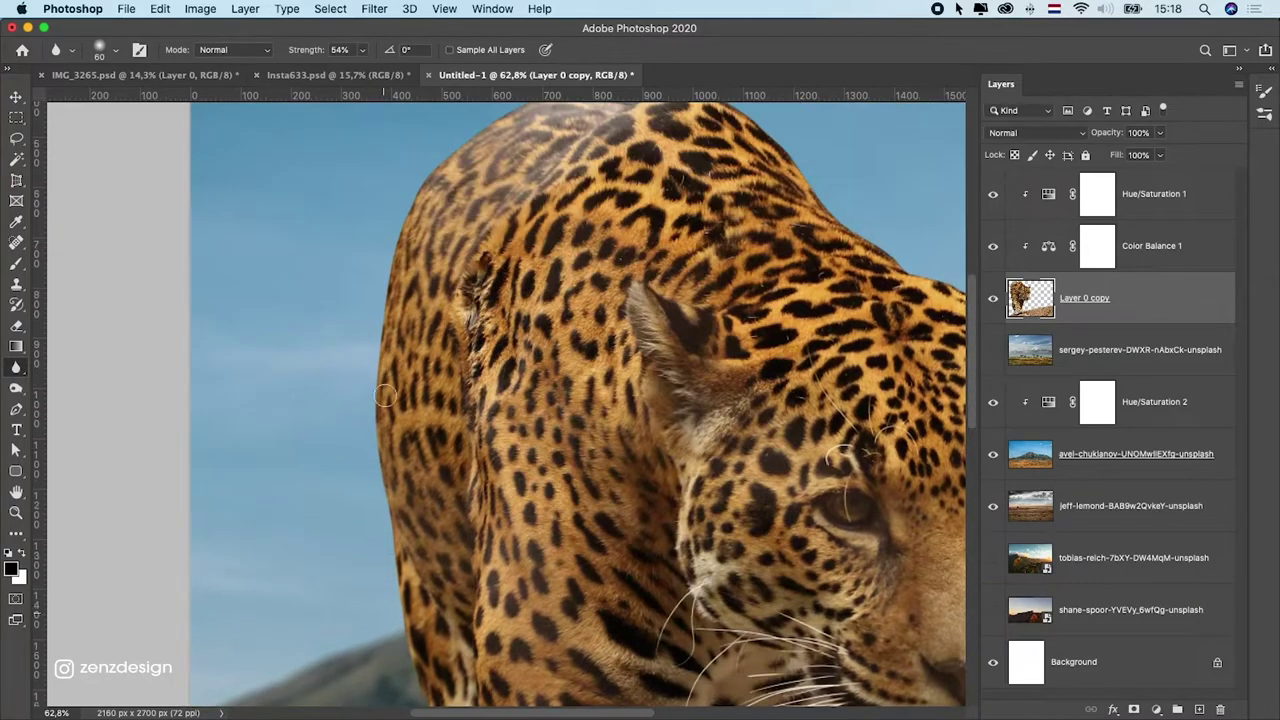
scroll(385, 396, "up", 2)
mouse_move(386, 364)
left_mouse_down()
mouse_move(374, 389)
mouse_move(384, 332)
left_mouse_up()
mouse_move(409, 225)
left_mouse_down()
mouse_move(403, 263)
mouse_move(532, 159)
left_mouse_up()
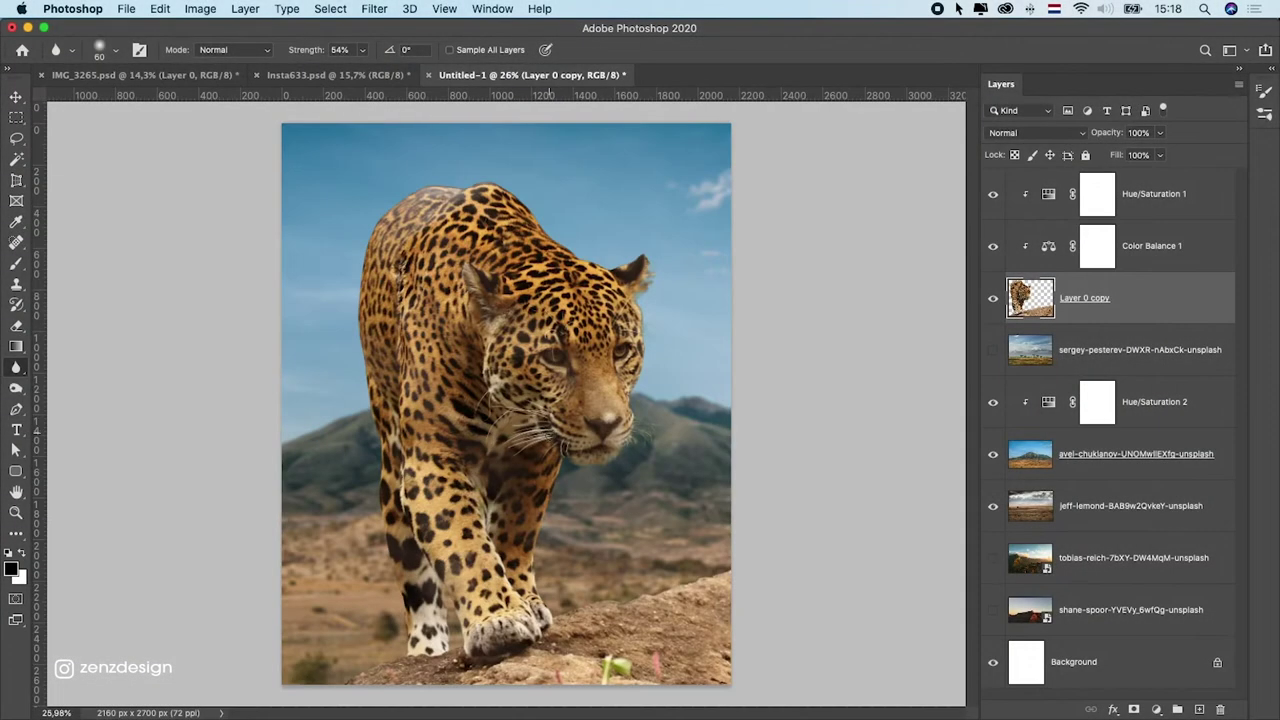
scroll(458, 527, "up", 3)
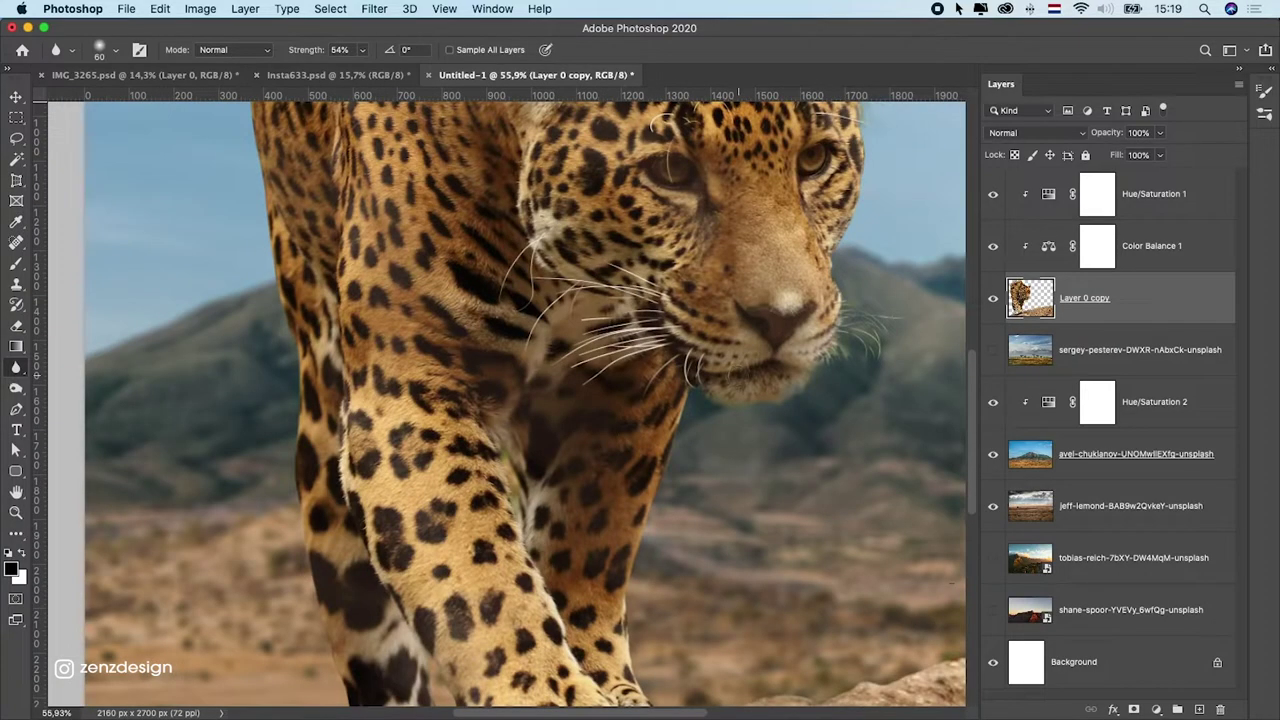
- Add a new empty layer above the Hue/Saturation 1 adjustment of the jaguar
scroll(730, 356, "up", 4)
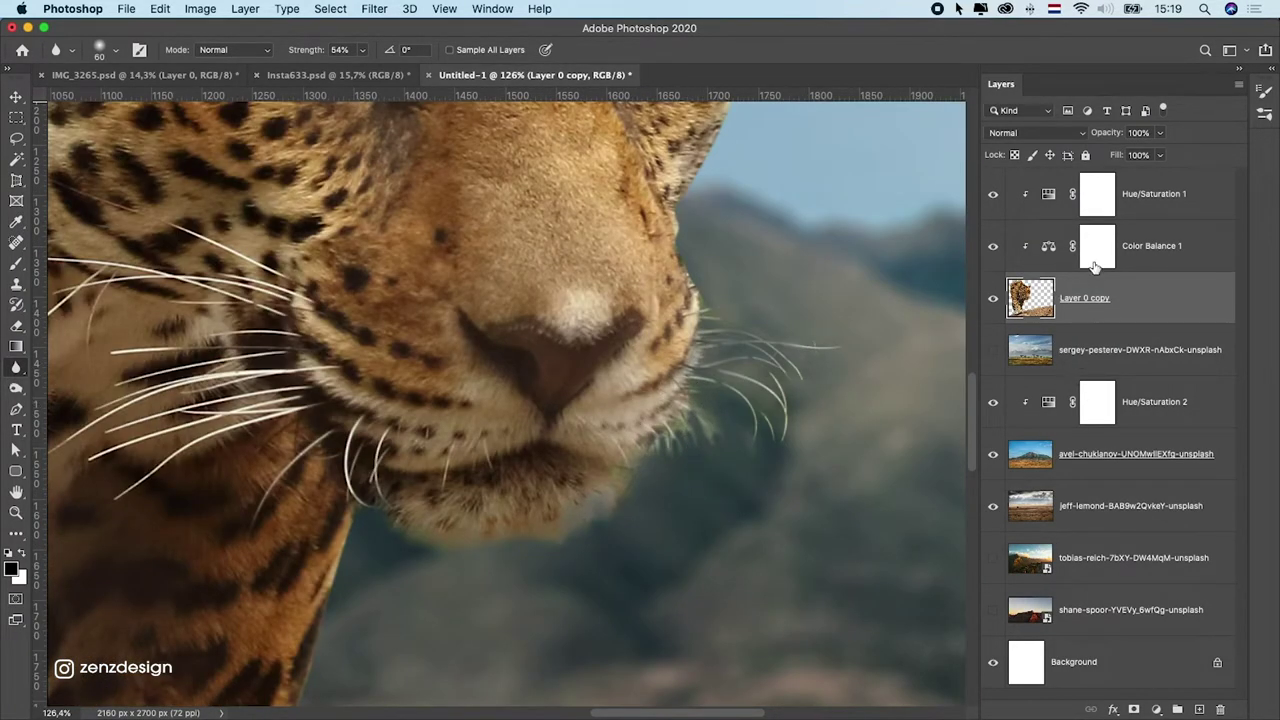
left_click(1148, 194)
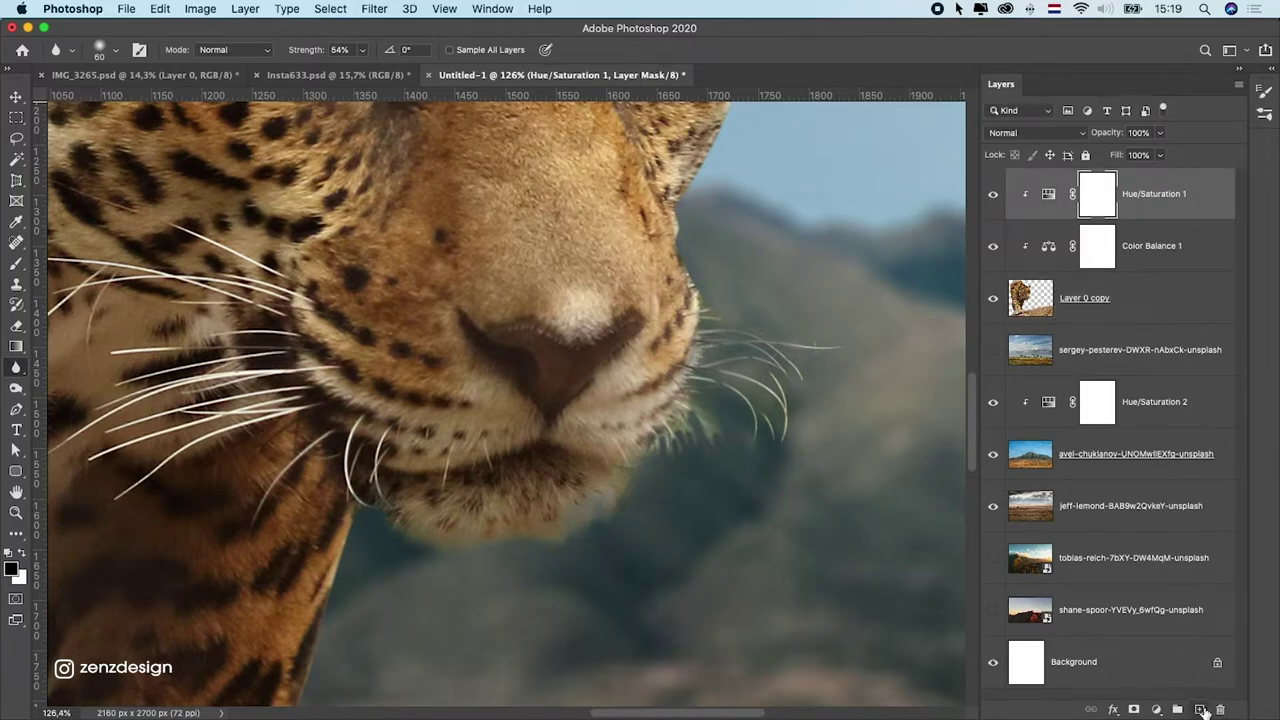
left_click(1200, 709)
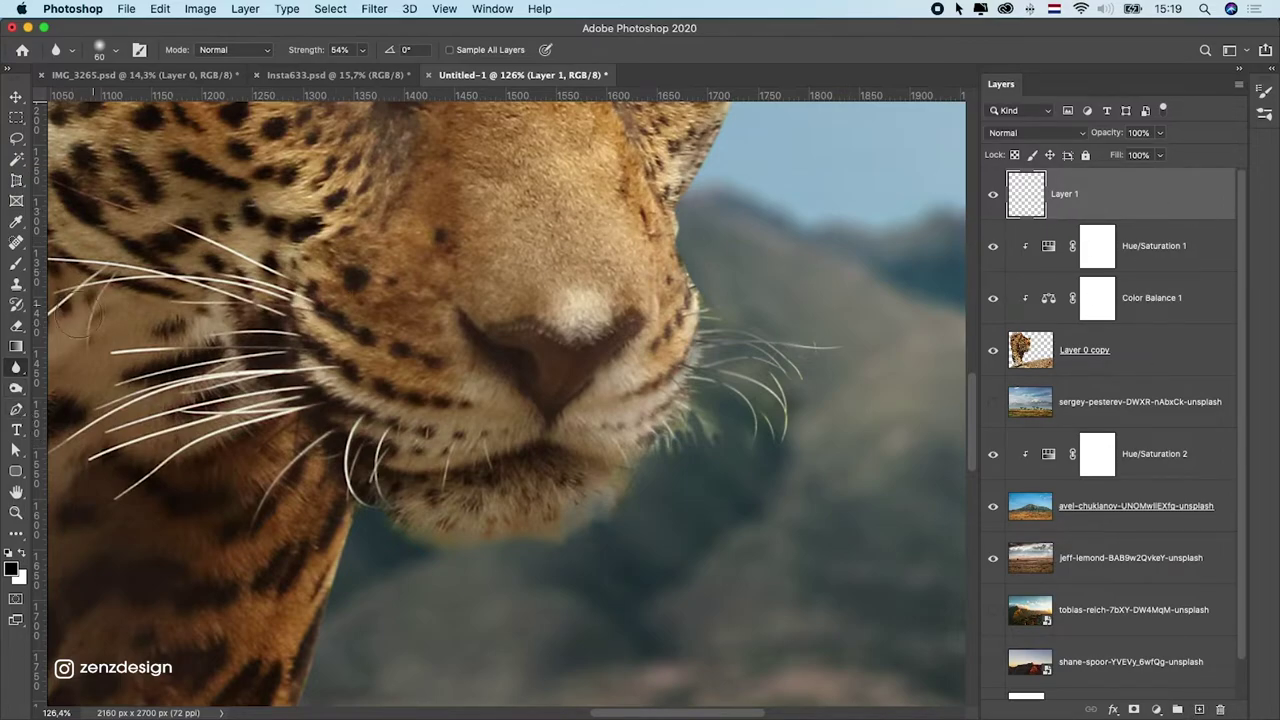
- Set the Pen tool to Shape mode with no fill and a white 2 px stroke
left_click_drag(16, 409, 98, 413)
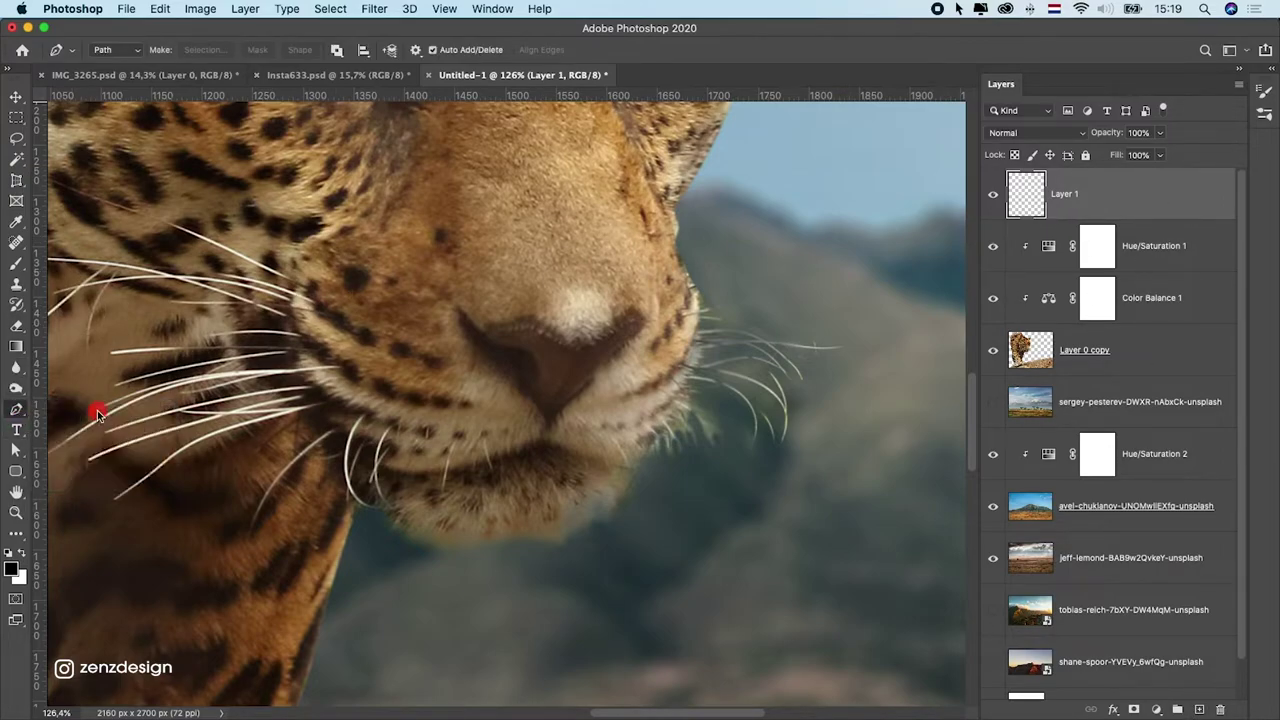
left_click(103, 51)
left_click(110, 38)
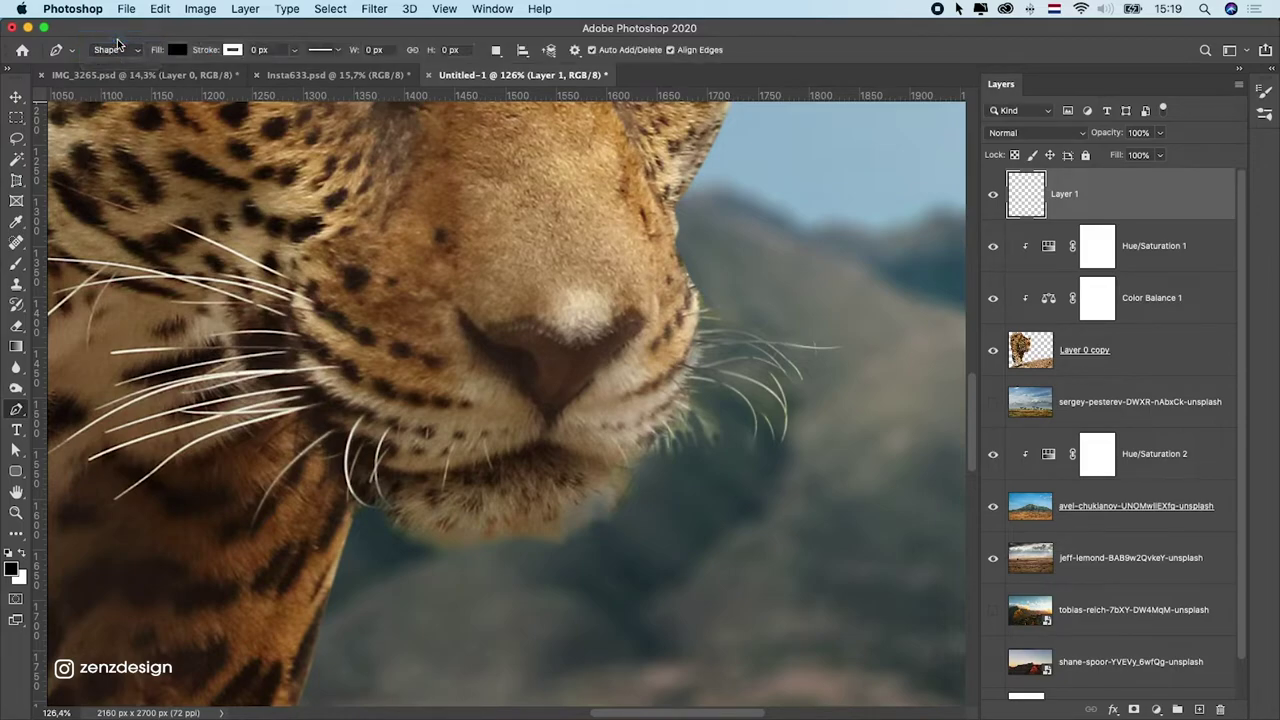
left_click(178, 50)
left_click(84, 85)
left_click(232, 49)
left_click(232, 49)
left_click(147, 134)
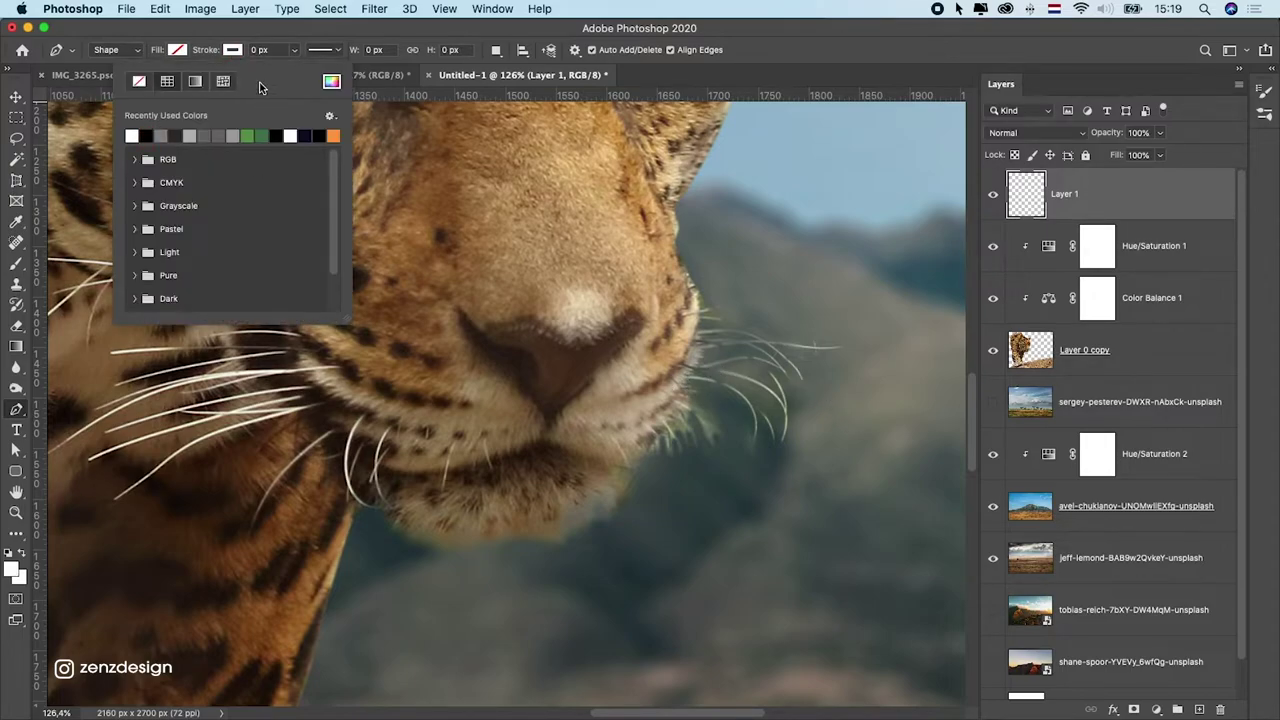
left_click(256, 49)
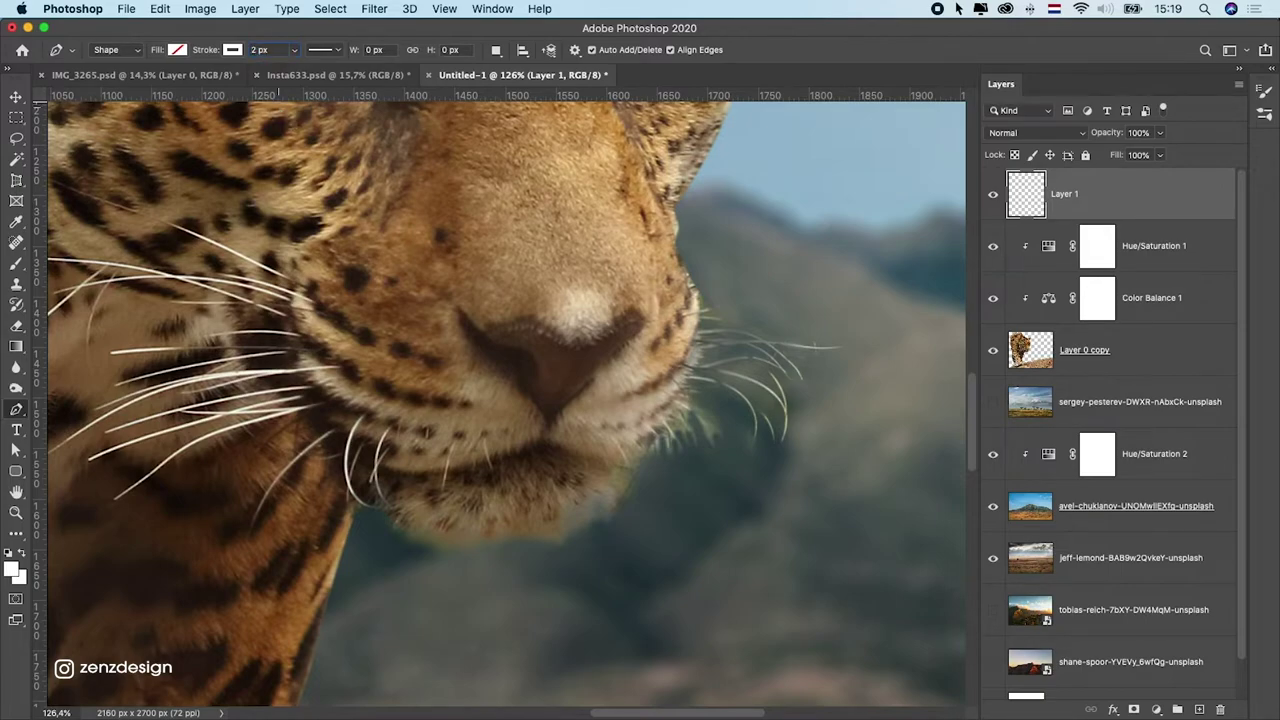
- Trace the two lower whiskers beside the muzzle as curves on separate layers, about 70 × 69 px and 96 × 75 px
left_click(685, 379)
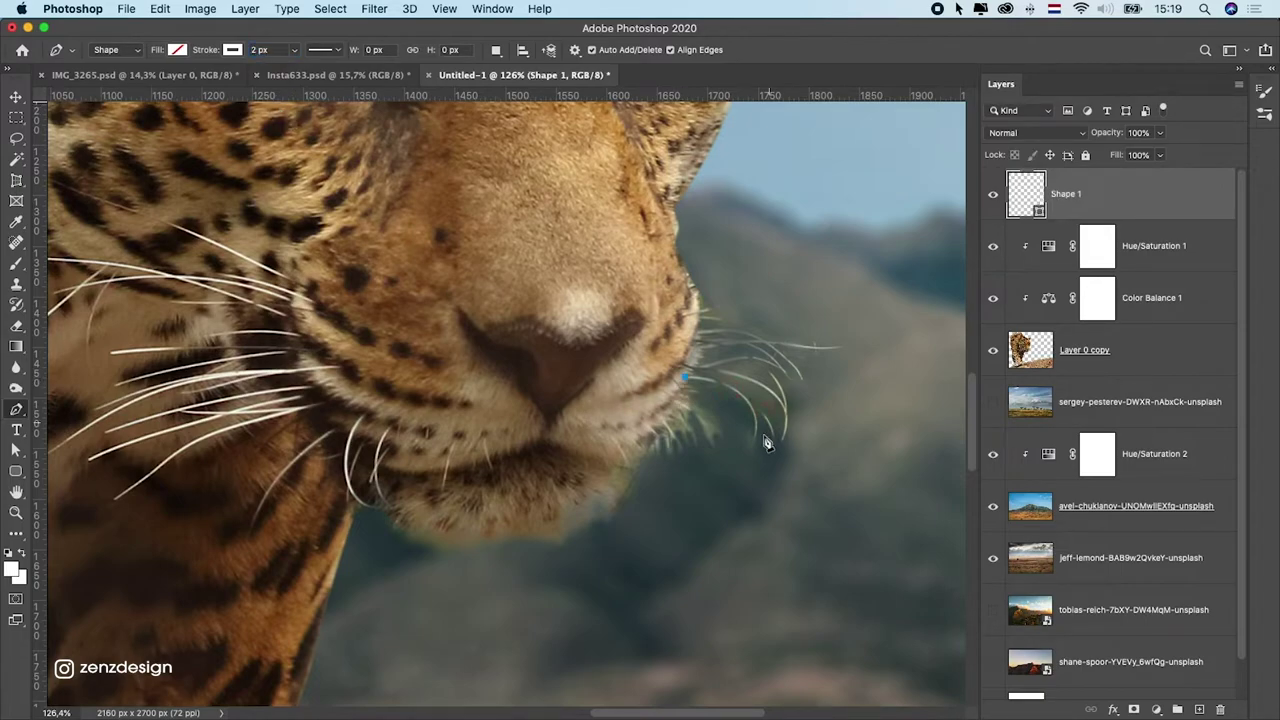
mouse_move(751, 447)
left_mouse_down()
mouse_move(729, 510)
mouse_move(737, 527)
mouse_move(727, 513)
left_mouse_up()
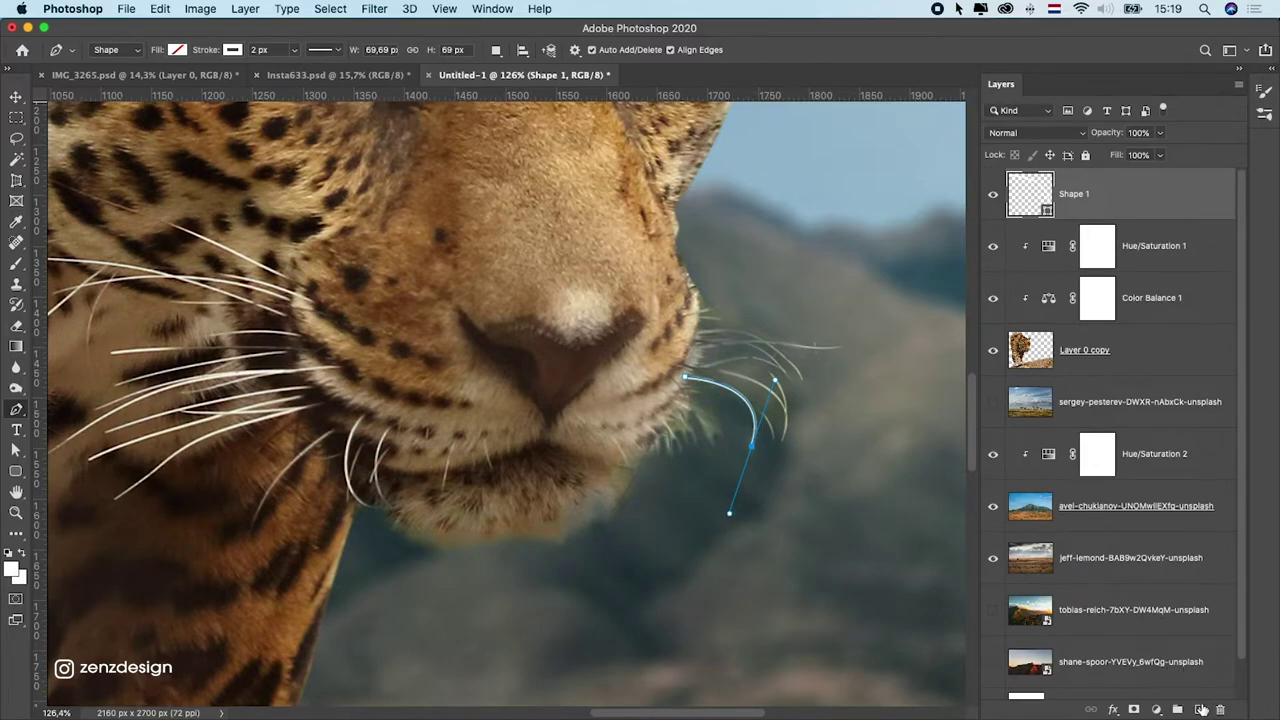
left_click(1202, 710)
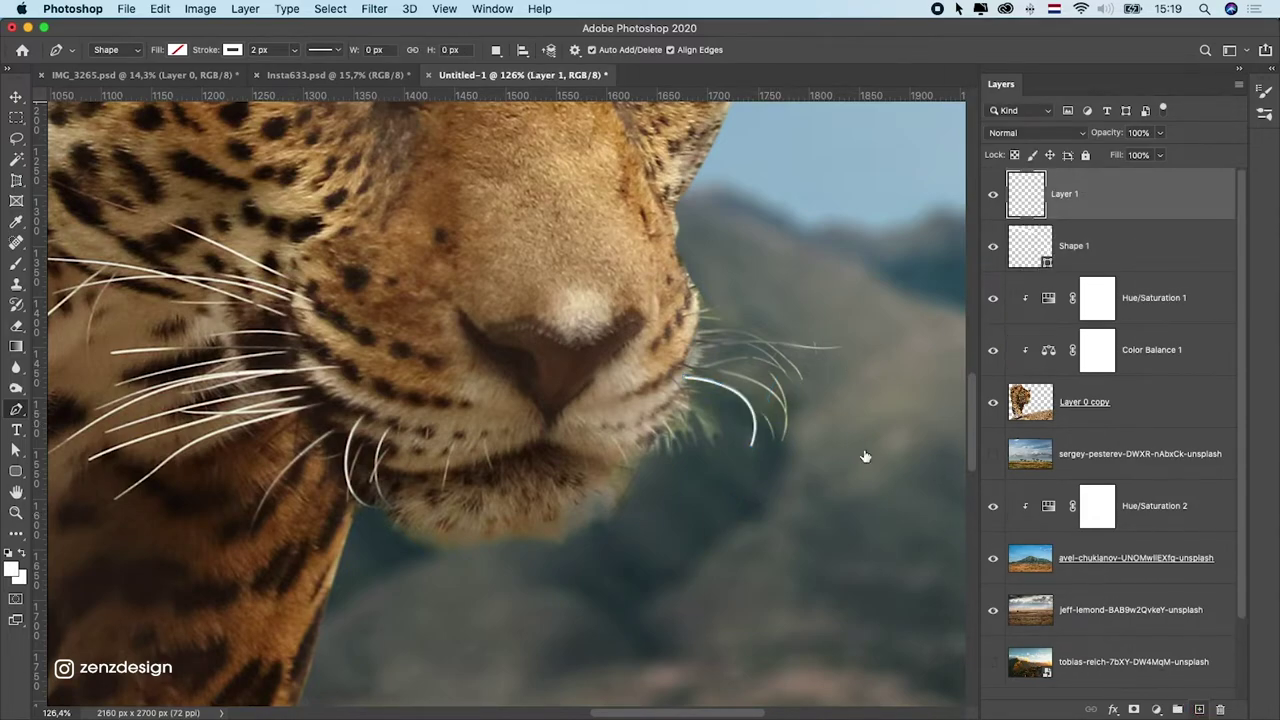
left_click(688, 366)
left_click_drag(784, 442, 760, 514)
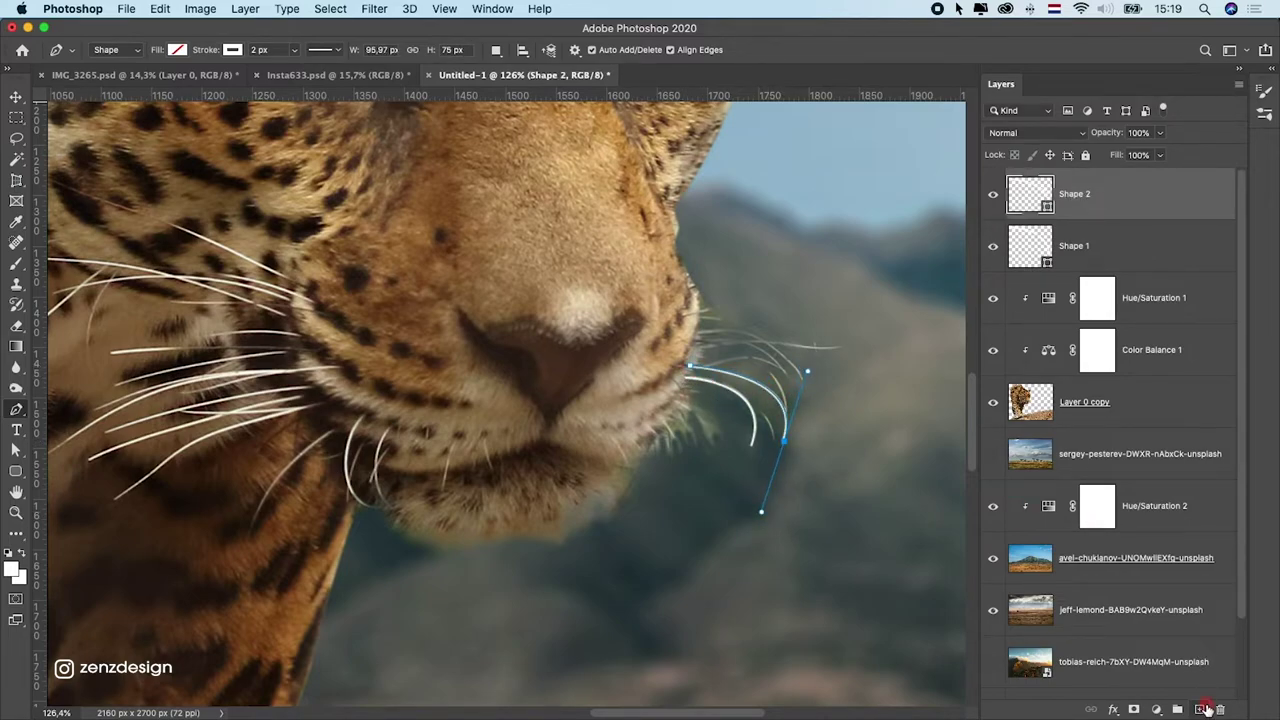
- Trace the long upper whisker, about 143 px wide, and the short curved one, about 89 × 39 px, on separate layers
left_click(1200, 709)
left_click(698, 348)
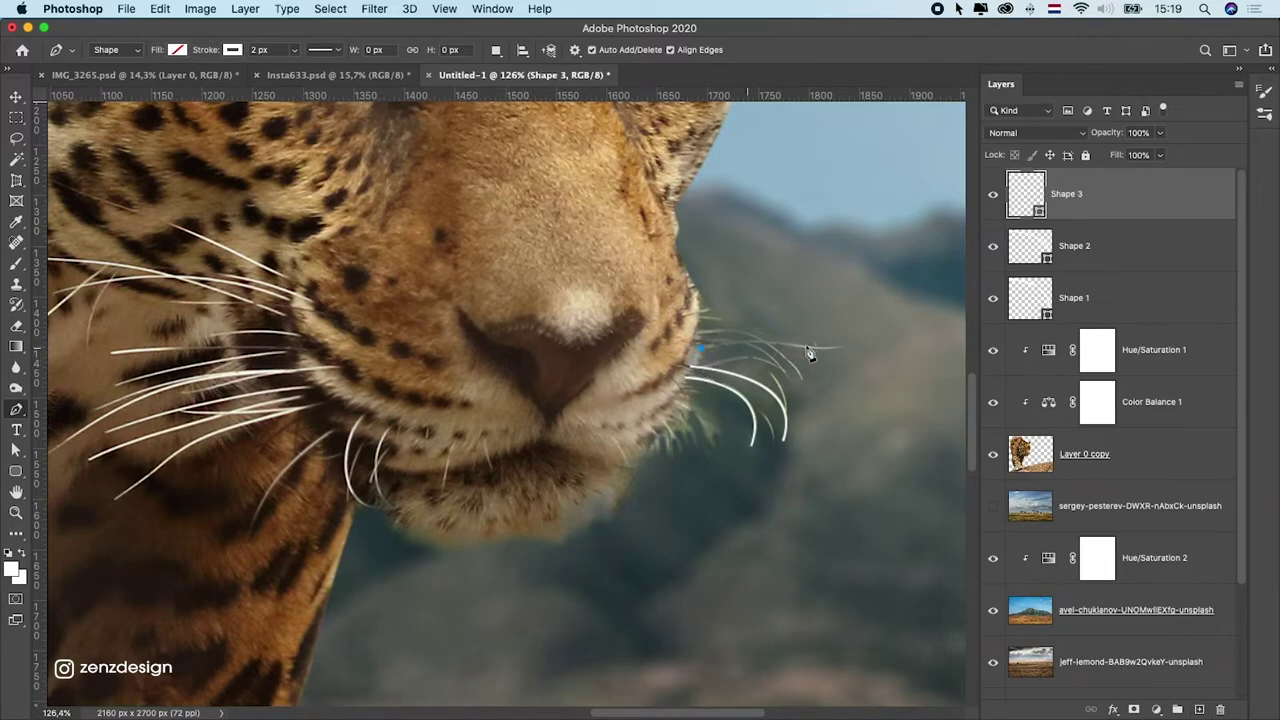
left_click(838, 350)
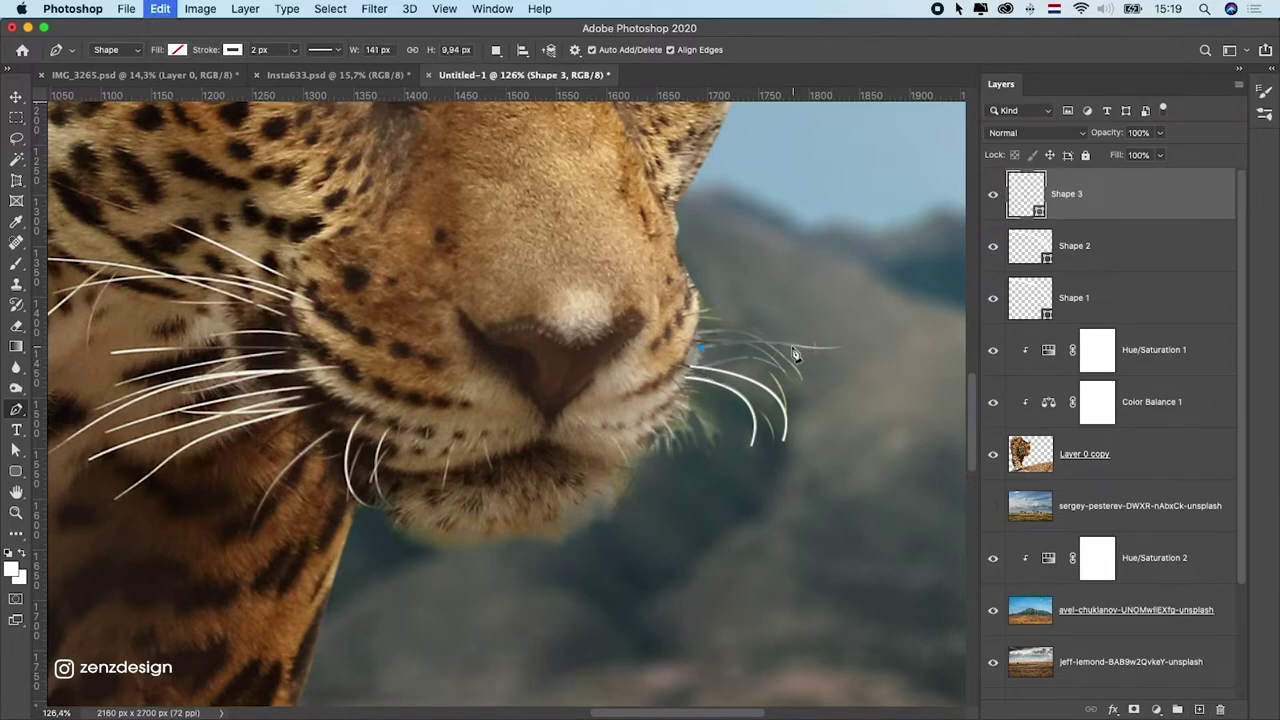
left_click_drag(783, 350, 853, 346)
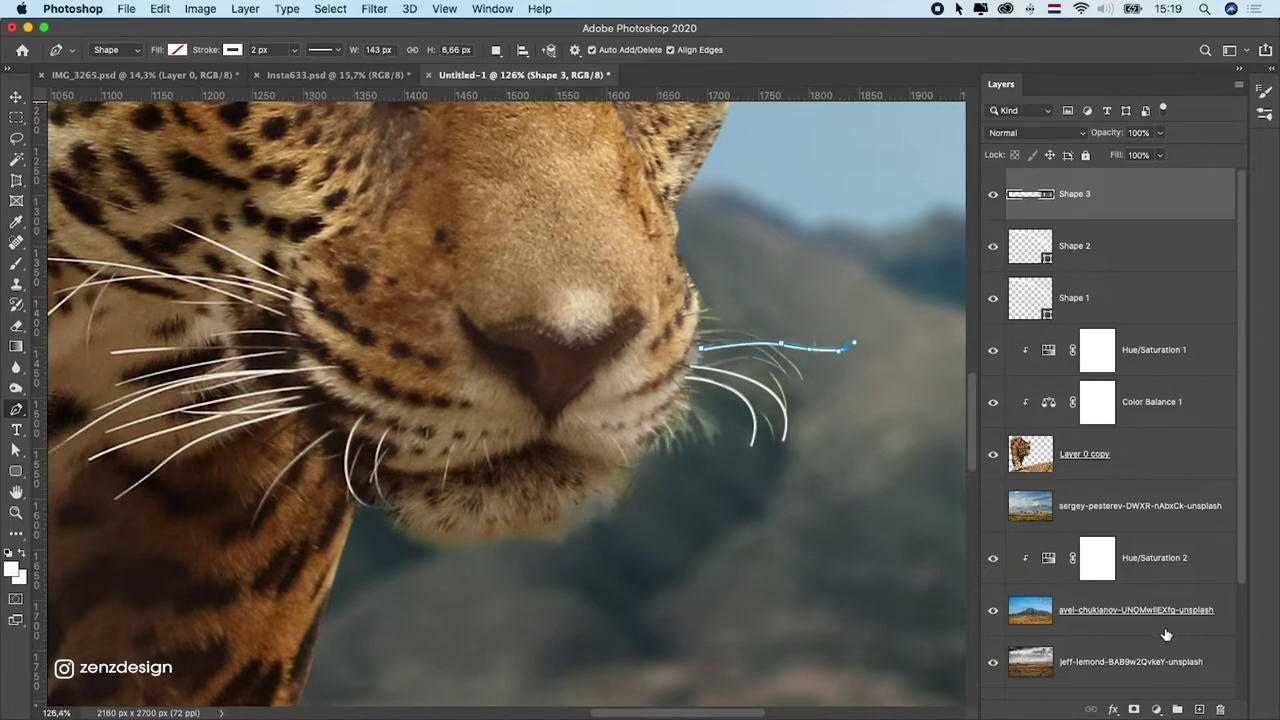
left_click(1199, 710)
left_click(703, 343)
left_click_drag(790, 377, 824, 423)
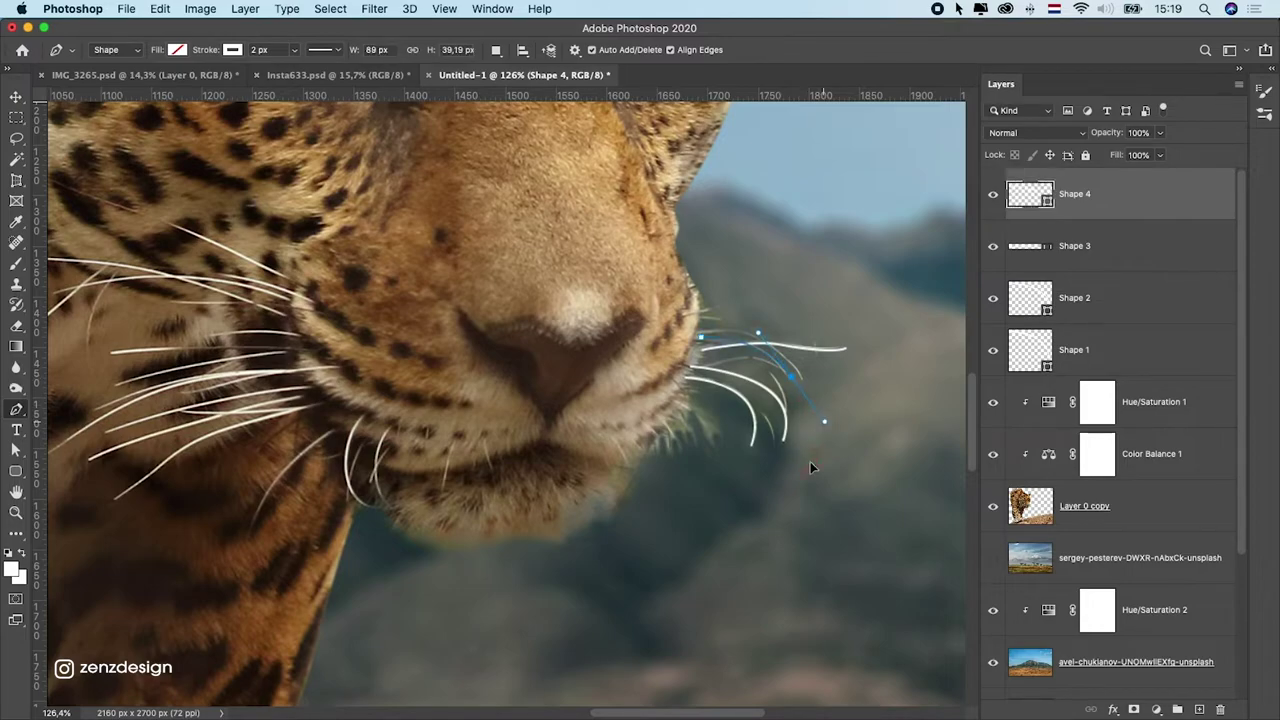
left_click(1210, 712)
key("super+z")
- Select all four whisker shape layers together and set their stroke width to 1 px
key("v")
left_click(1099, 250)
left_click(1090, 305)
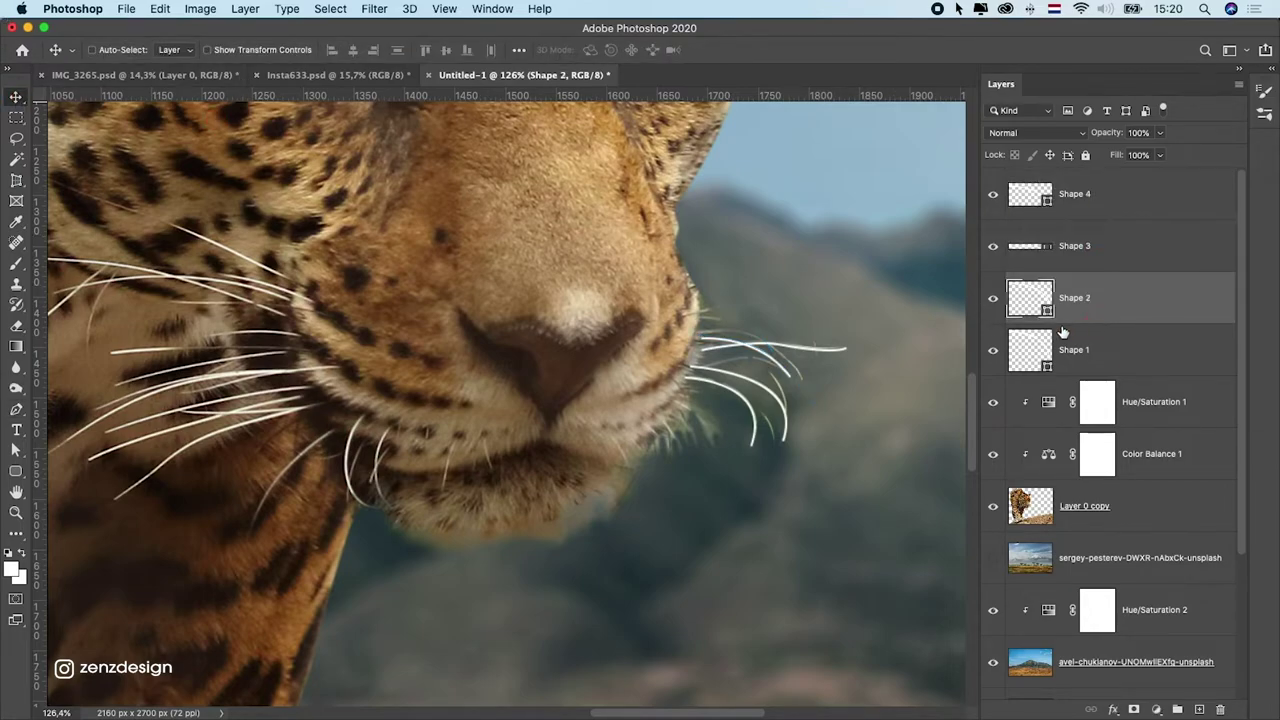
left_click(1098, 335)
left_click(1093, 217, "shift")
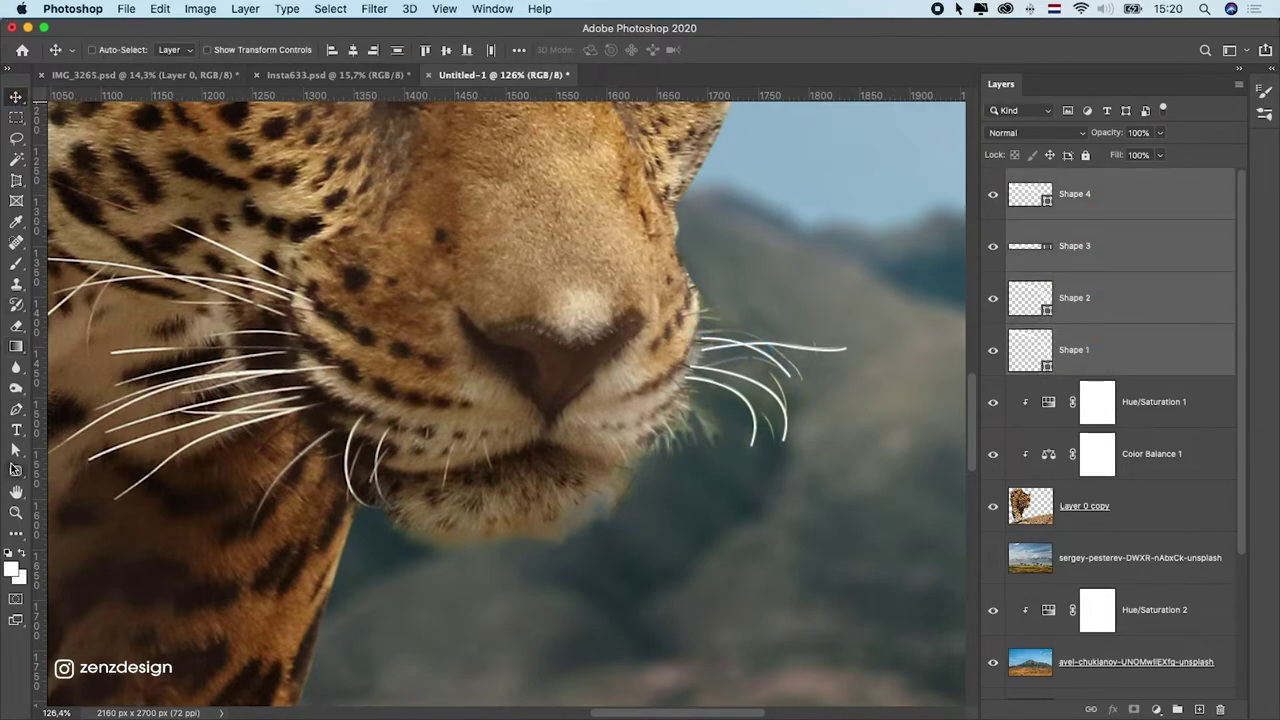
left_click(16, 411)
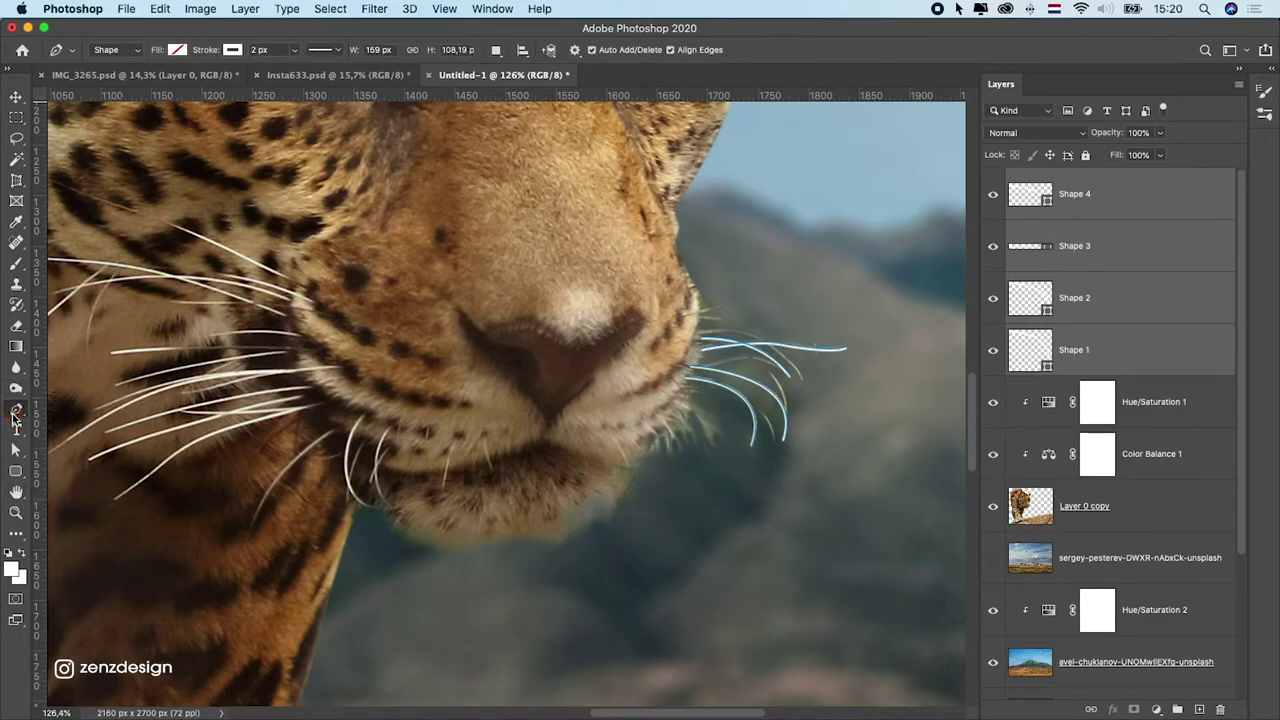
left_click(243, 49)
key("Return")
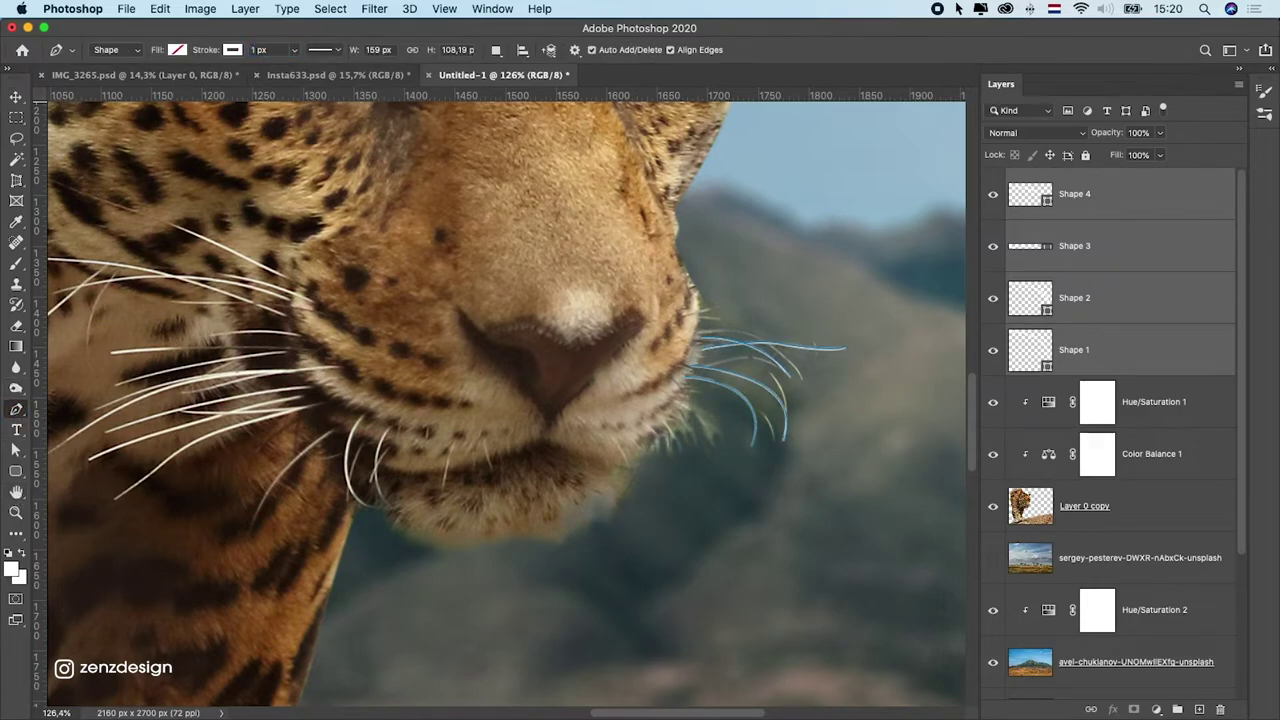
left_click(12, 96)
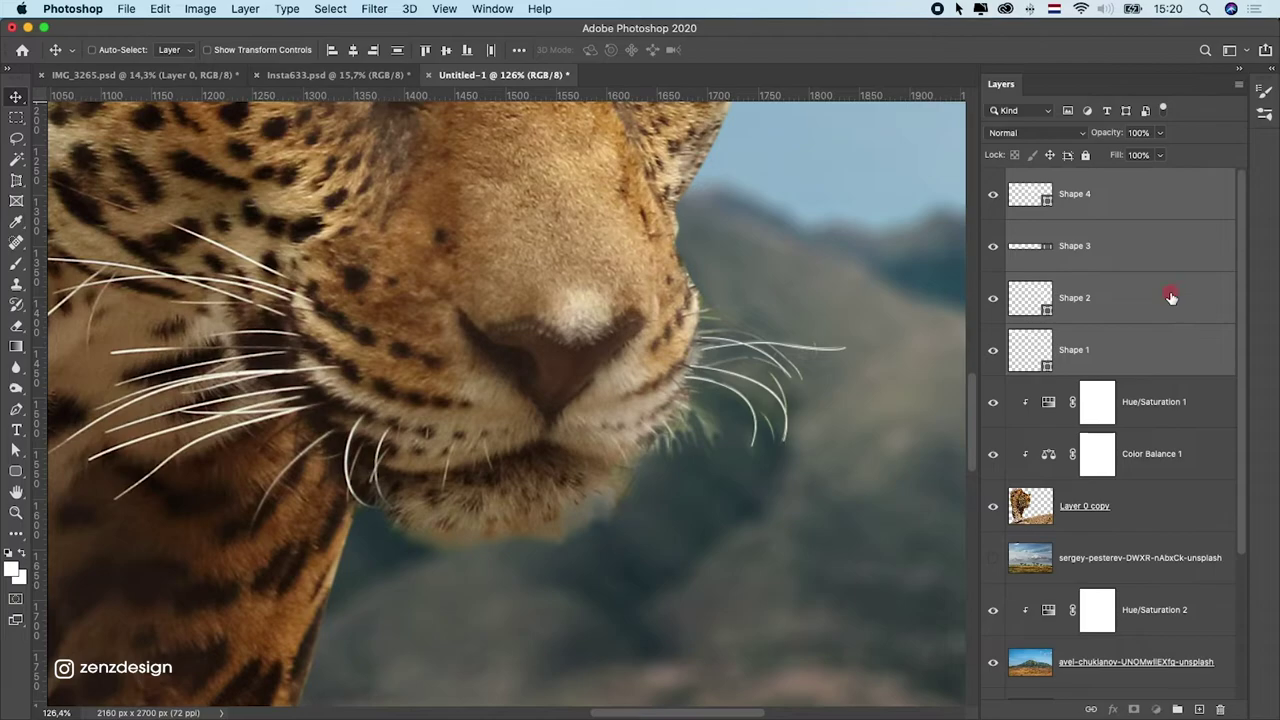
- Draw two extra curved whiskers on new layers above Shape 2, a lower one about 87 × 72 px and an upper one about 111 × 57 px
left_click(1171, 298)
left_click(1198, 709)
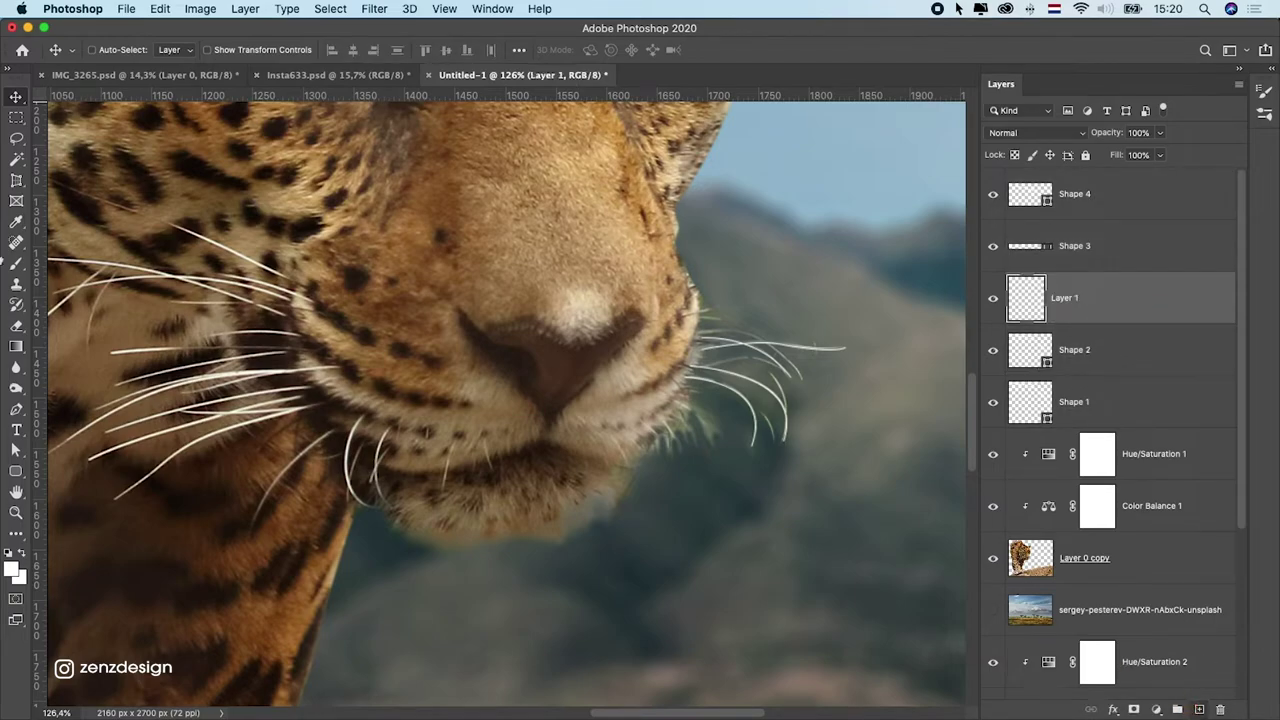
left_click(16, 409)
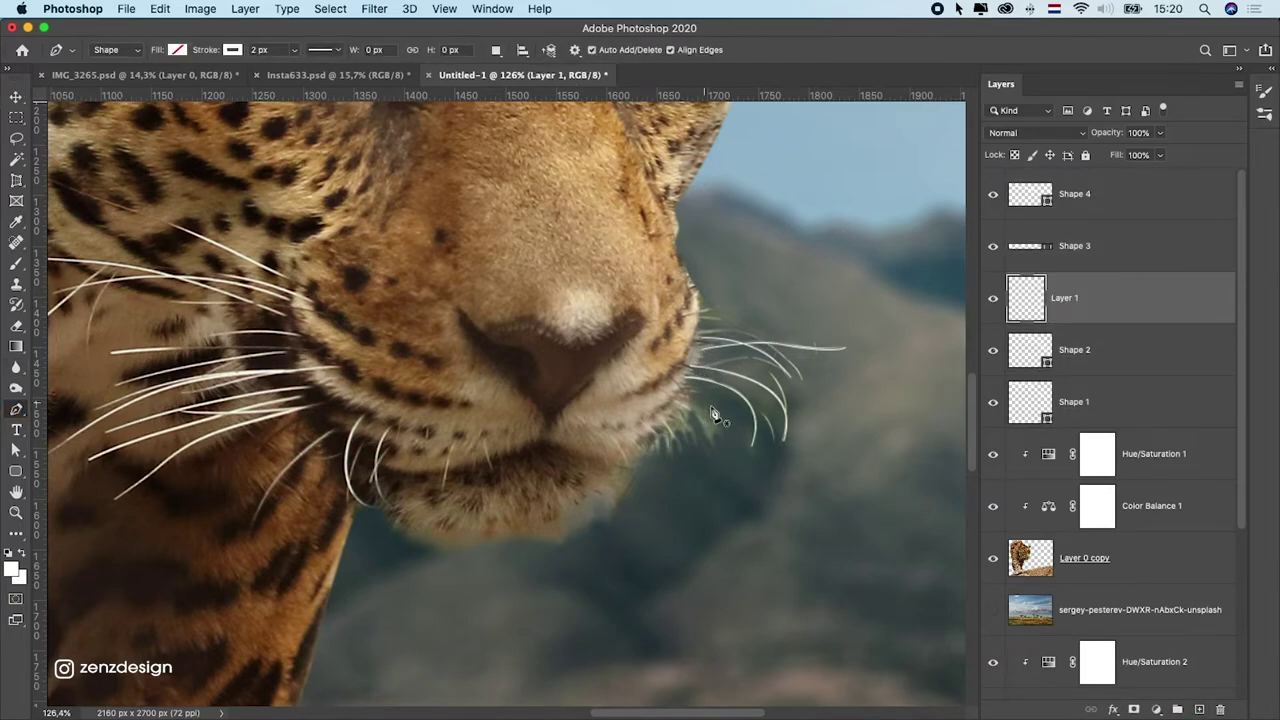
left_click(689, 367)
left_click_drag(778, 440, 783, 504)
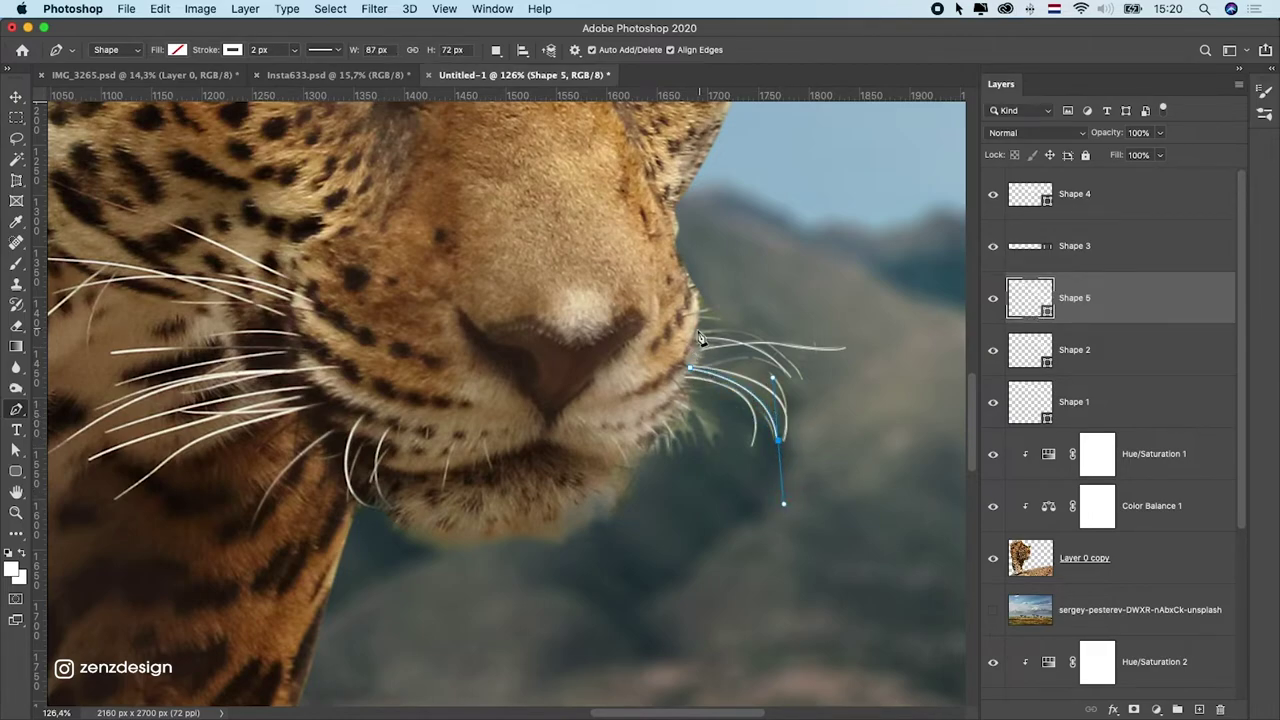
left_click(1200, 709)
left_click(695, 334)
left_click_drag(806, 388, 826, 457)
key("v")
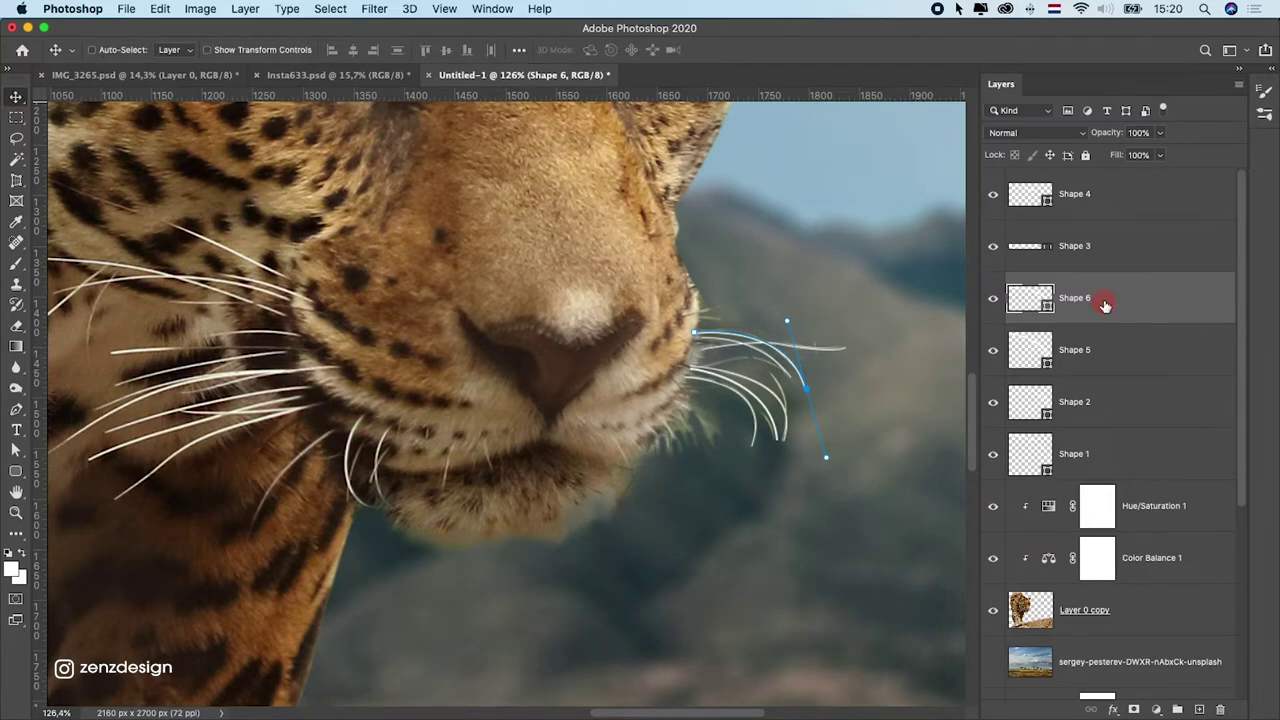
- Identify the newest upper whisker by toggling its visibility and set its stroke width to 1 px
left_click(1123, 351)
left_click(1094, 302)
left_click(993, 296)
left_click(993, 296)
left_click(16, 409)
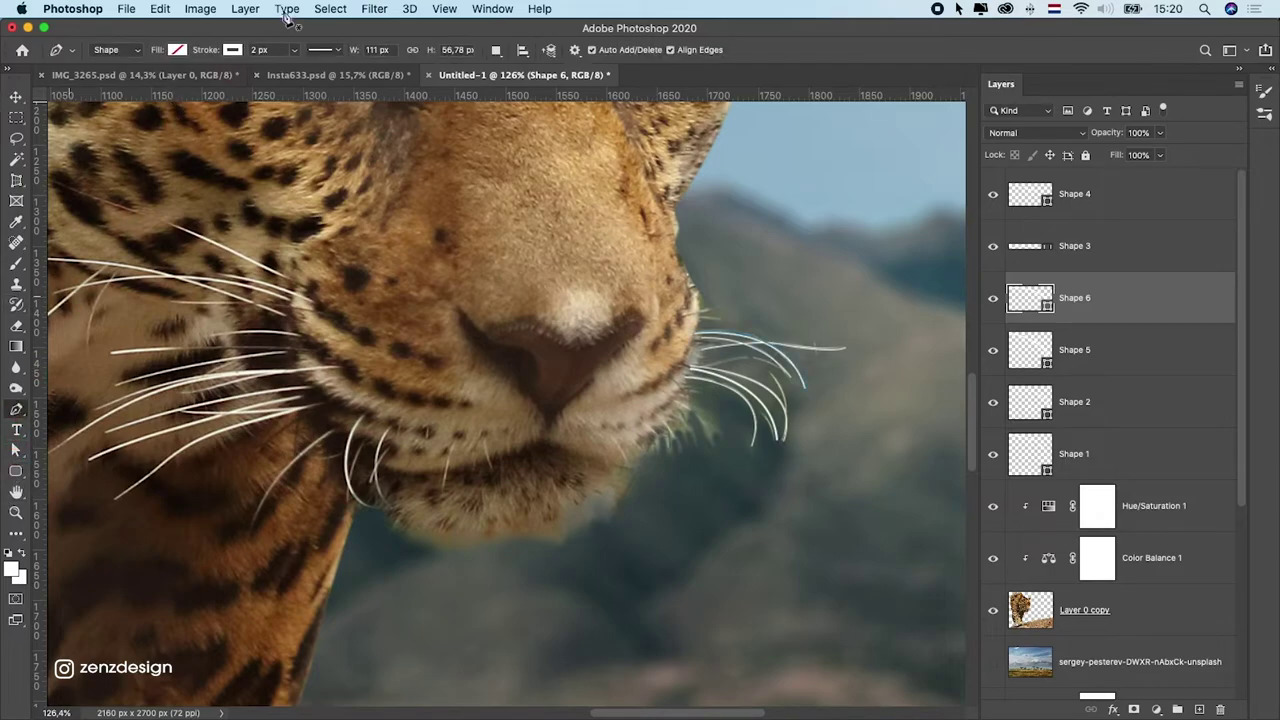
key("Return")
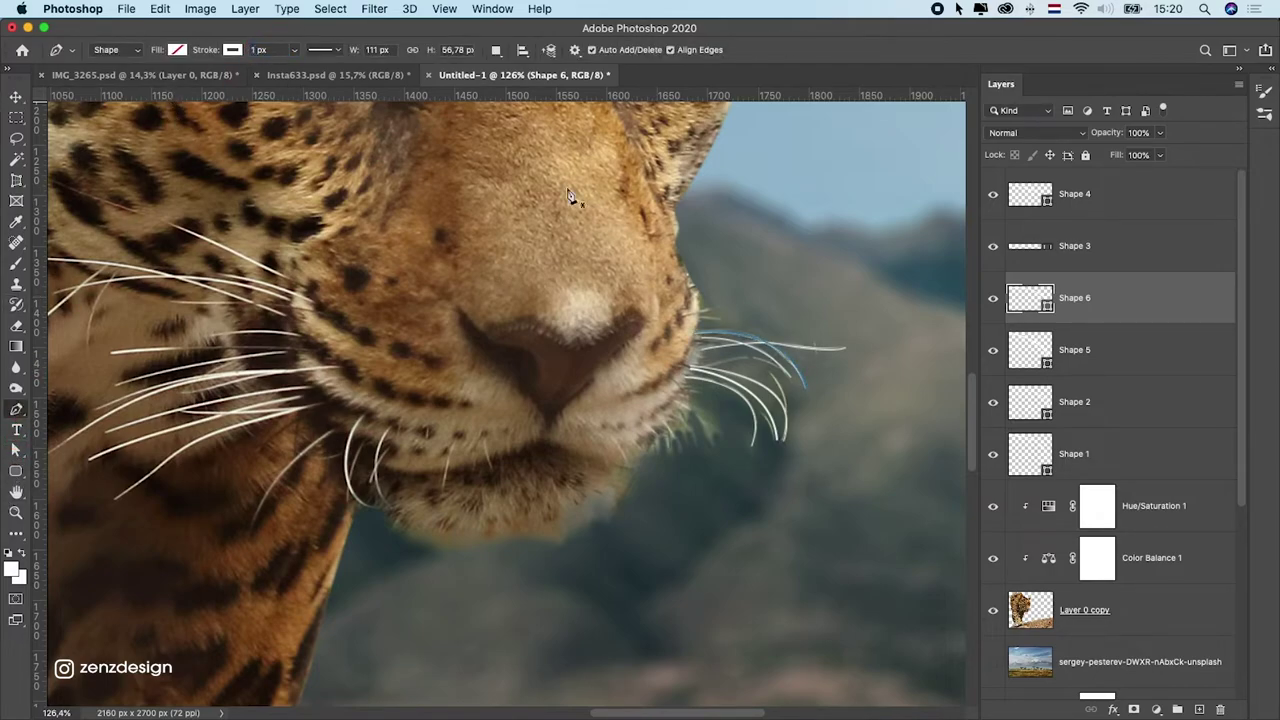
- Add a layer mask to the newest upper whisker and fade its tip with a black Soft Round brush at 45 px
left_click(1133, 710)
left_click(16, 263)
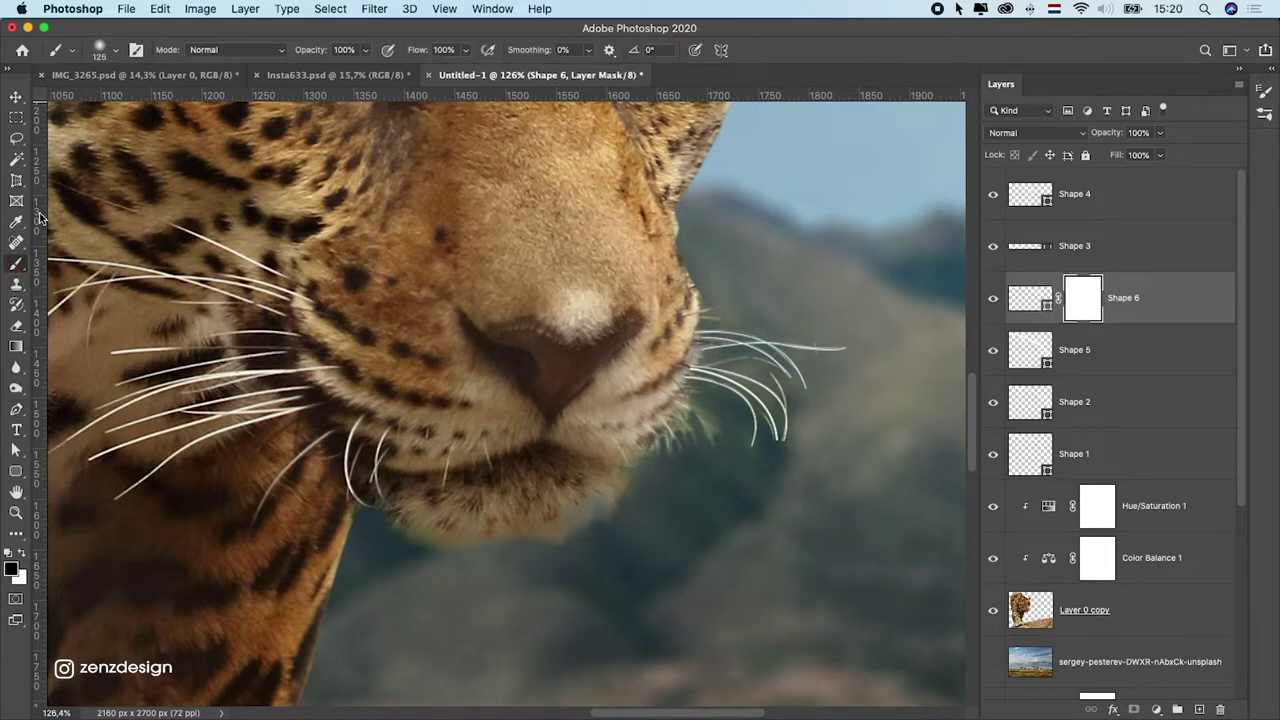
left_click(108, 49)
left_click(103, 273)
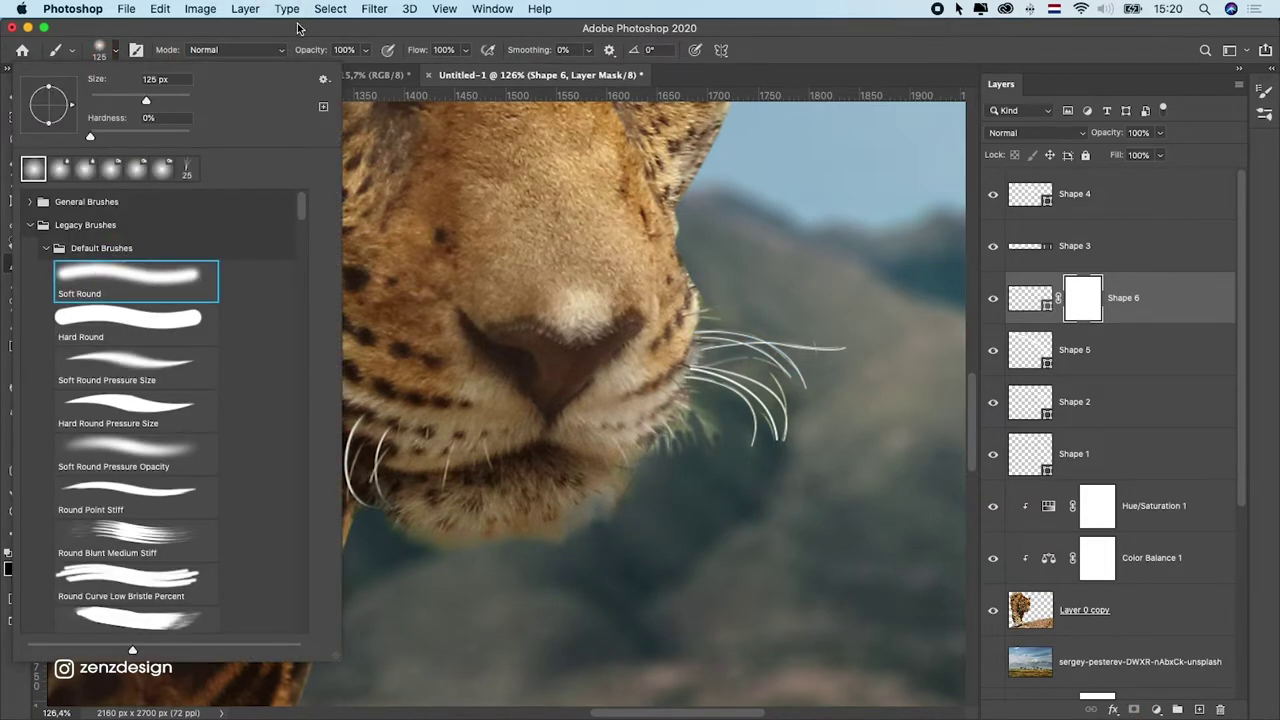
key("Return")
key("bracketleft")
key("bracketleft")
key("bracketleft")
key("bracketleft")
key("bracketleft")
key("bracketleft")
key("bracketleft")
left_click(818, 403)
left_click_drag(818, 404, 823, 432)
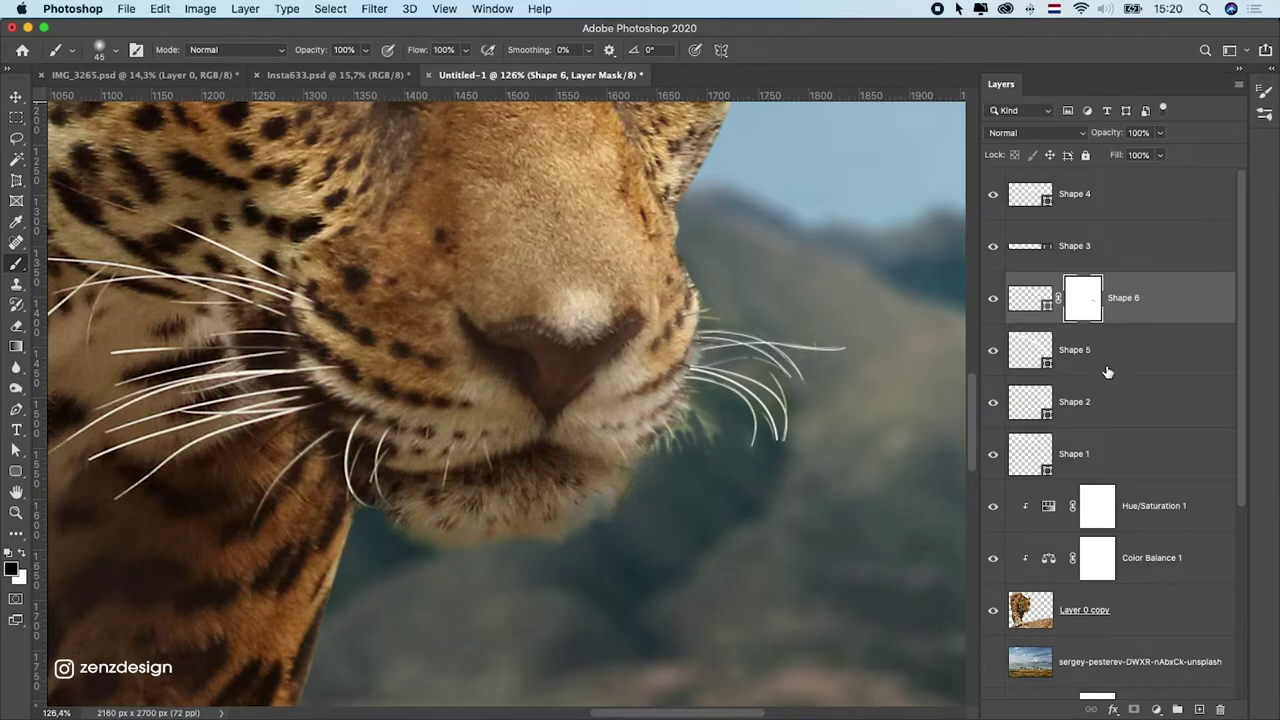
- Add a layer mask to the Shape 5 whisker and brush black over its root at the muzzle
left_click(1106, 370)
left_click(1133, 709)
left_click(993, 354)
left_click(993, 354)
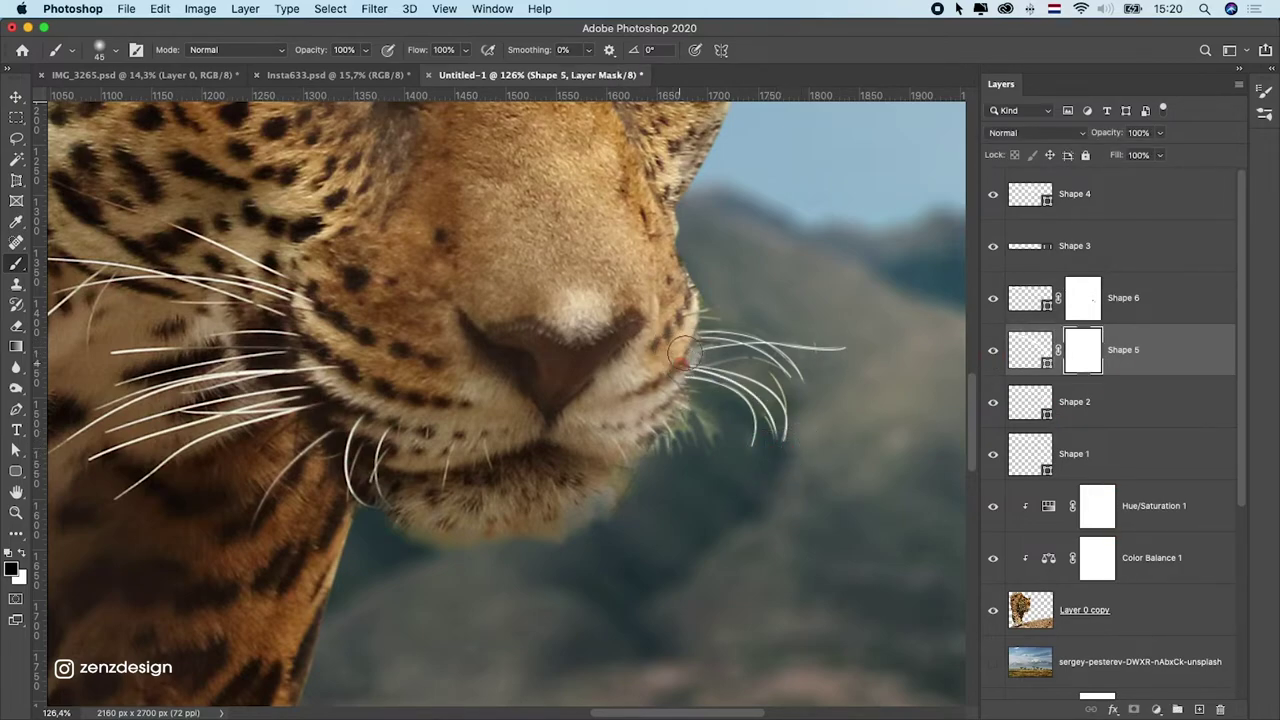
- Add a layer mask to the Shape 2 whisker and fade its root into the muzzle with black
left_click(1086, 405)
left_click(1127, 709)
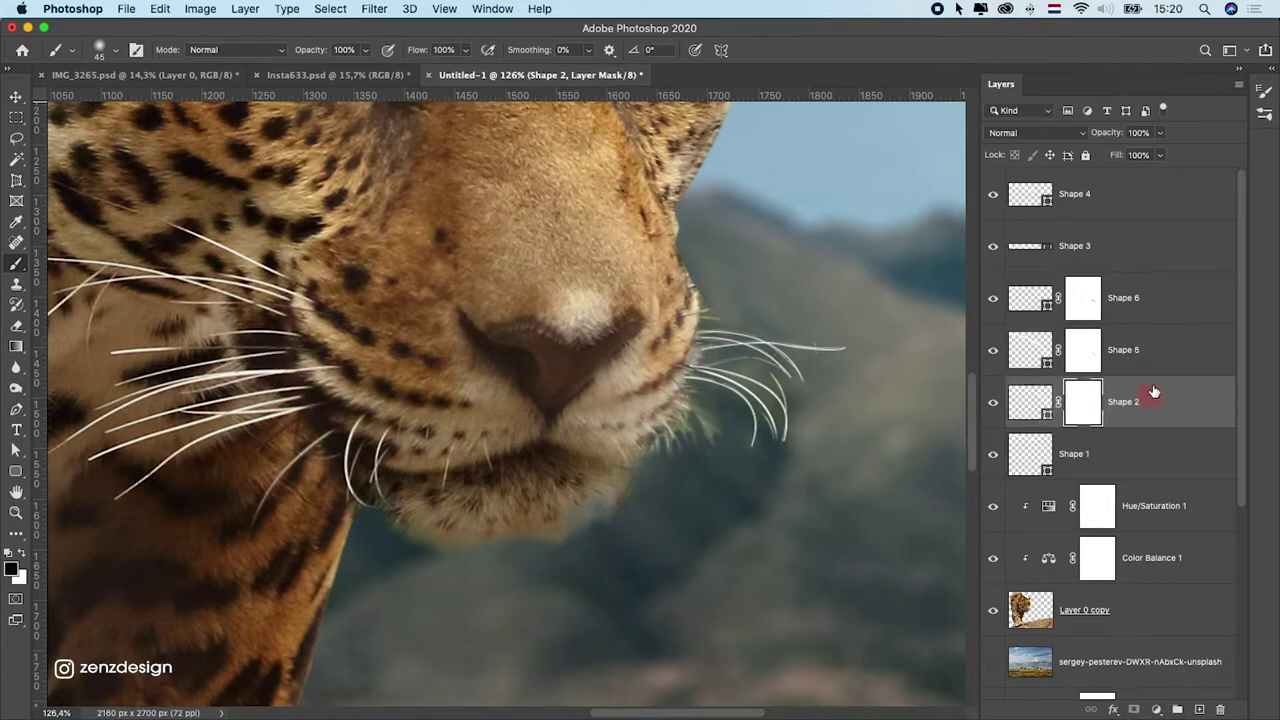
key("x")
left_click(998, 404)
left_click(995, 404)
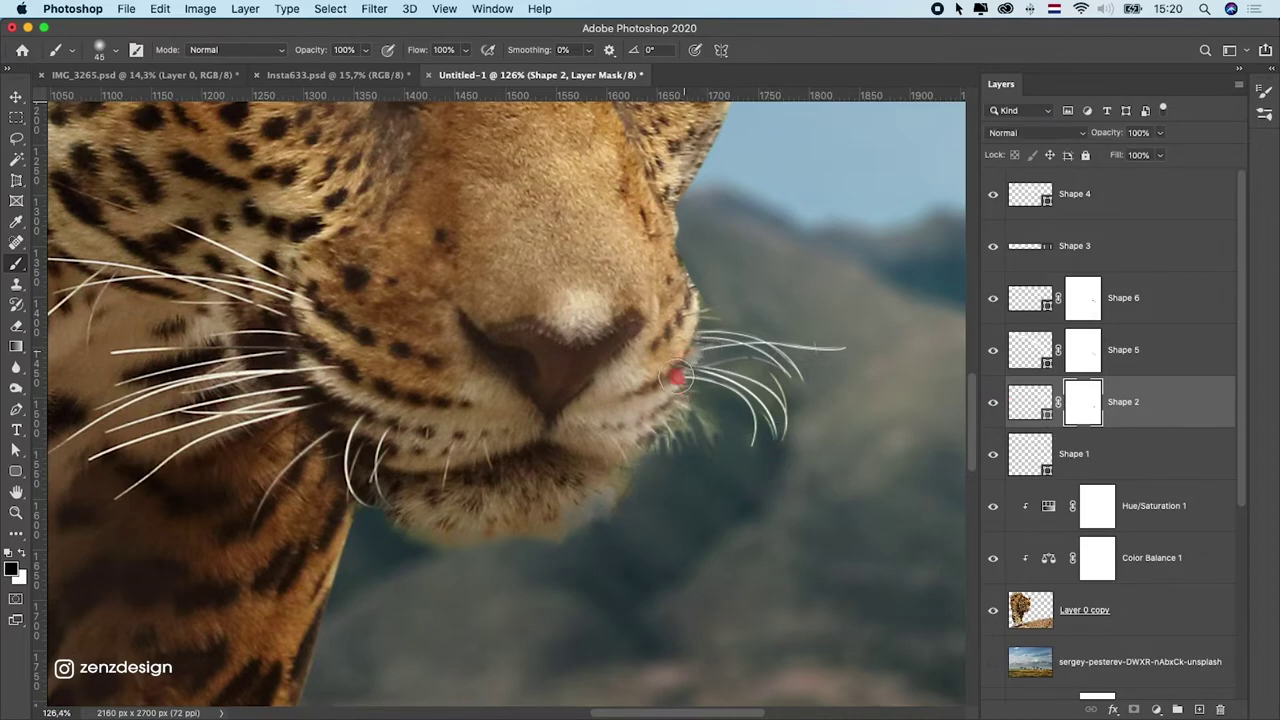
- Add a layer mask to the lowest whisker, Shape 1, and fade its tip with the black soft brush
left_click(1065, 455)
left_click(1135, 710)
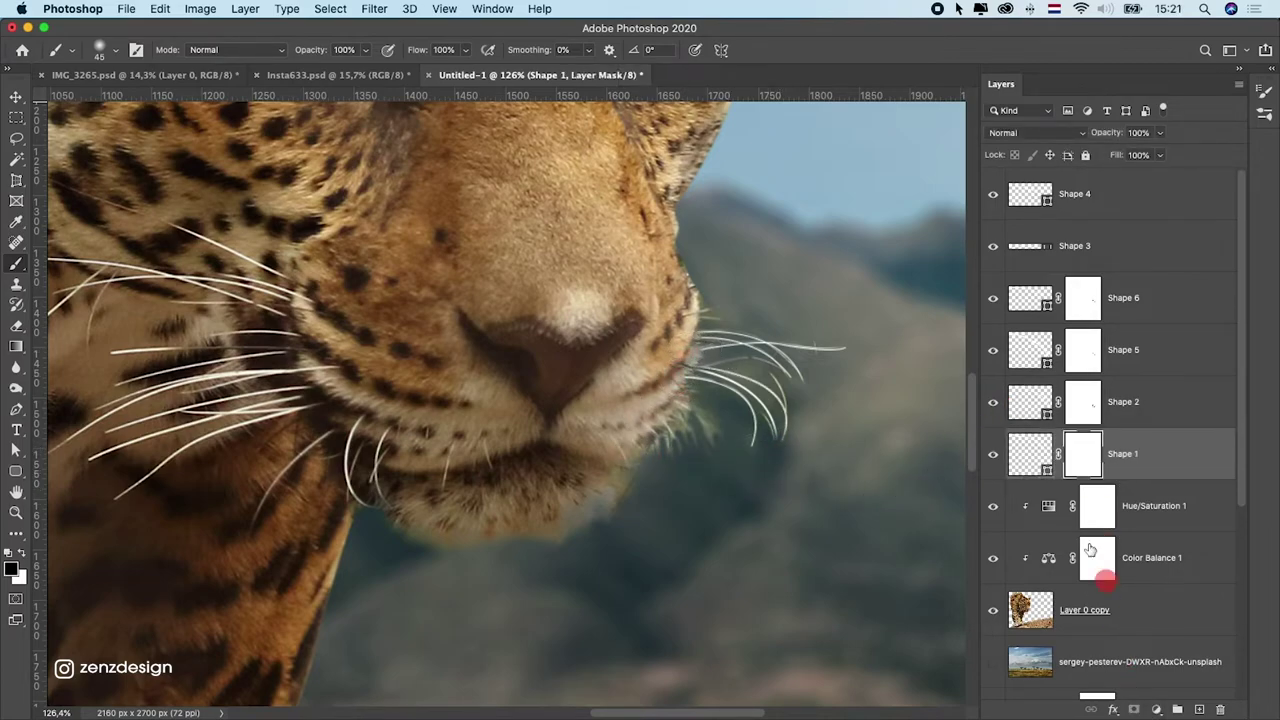
left_click(993, 455)
left_click(993, 455)
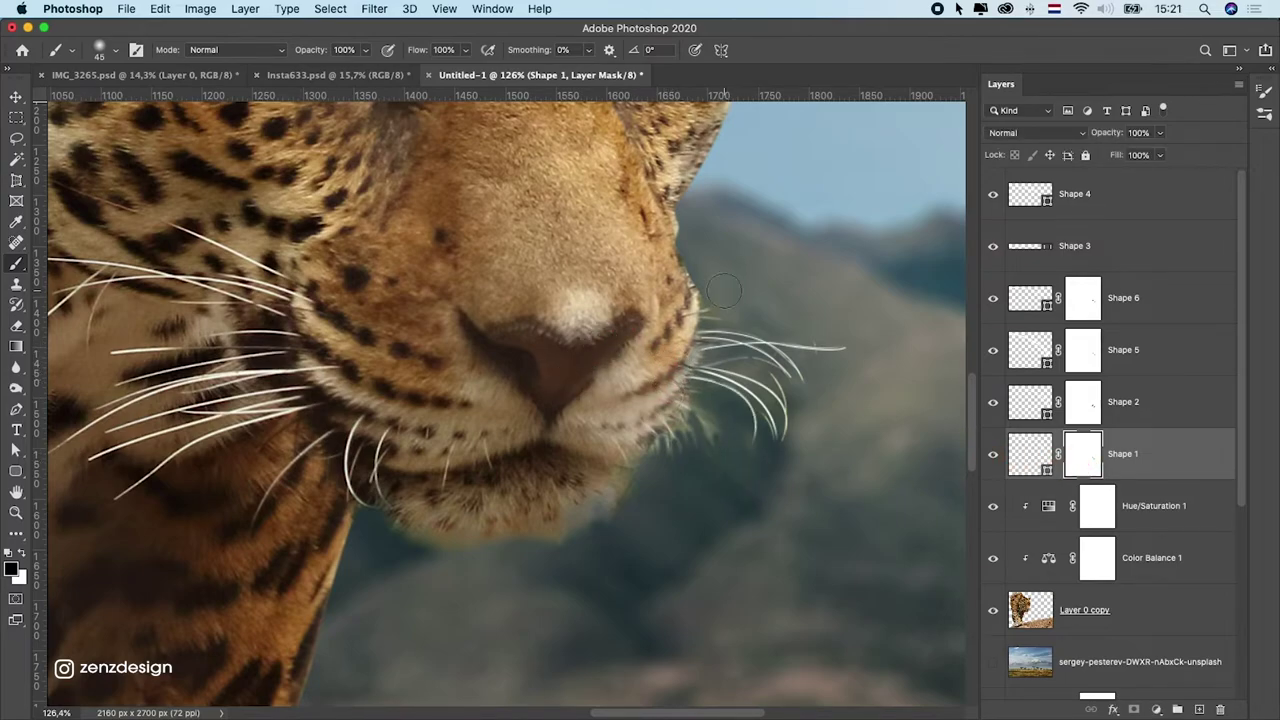
- Add a layer mask to Layer 0 copy and brush black over the green fringe and stray whisker remnants along the chin and right muzzle edge
scroll(1077, 660, "down", 2)
left_click(1108, 516)
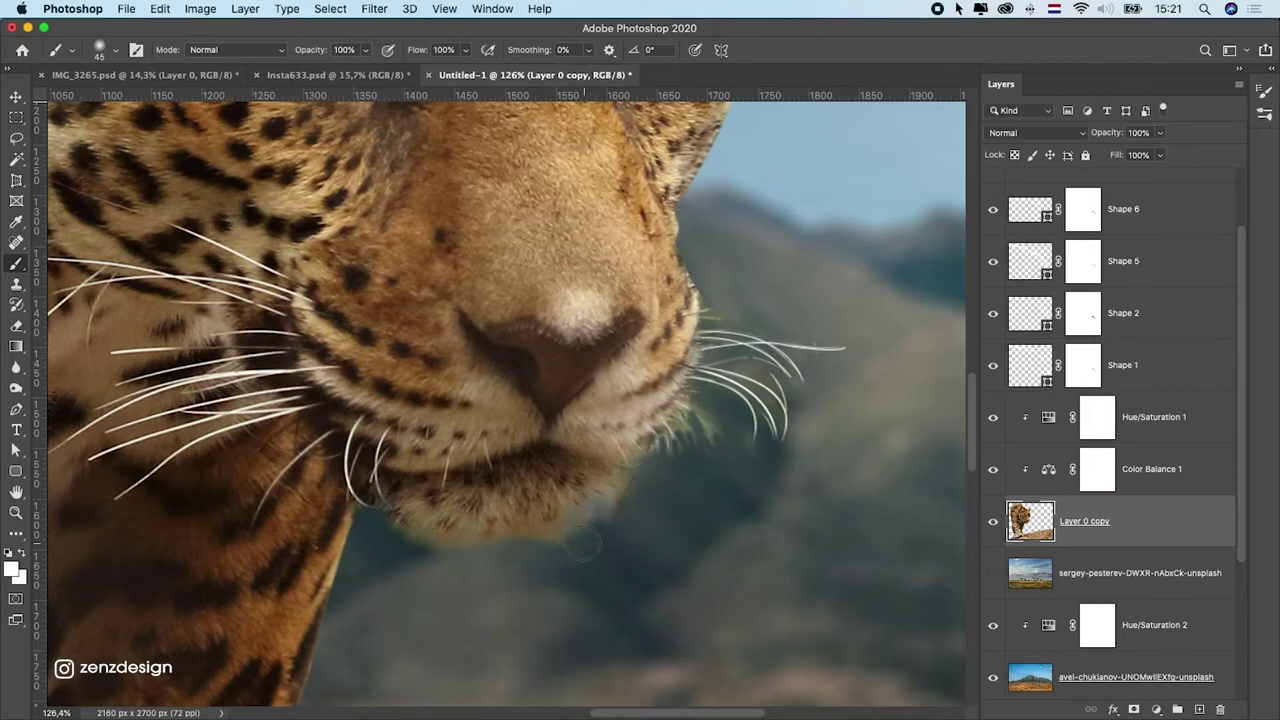
left_click(1000, 528)
left_click(1000, 528)
left_click(1134, 709)
left_click(1082, 538)
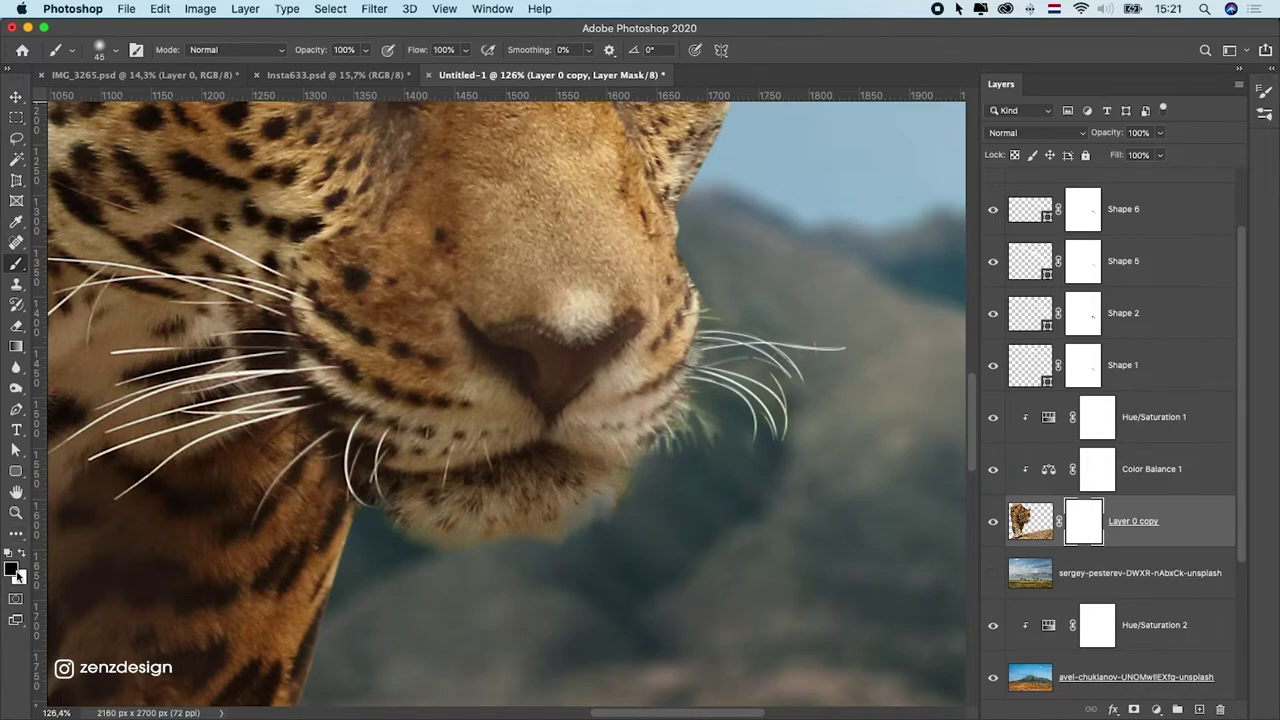
mouse_move(594, 537)
left_mouse_down()
mouse_move(577, 537)
mouse_move(706, 437)
mouse_move(721, 464)
mouse_move(750, 462)
mouse_move(693, 470)
left_mouse_up()
left_click_drag(820, 303, 757, 477)
left_click_drag(748, 314, 731, 311)
mouse_move(700, 392)
left_mouse_down()
mouse_move(737, 307)
mouse_move(744, 330)
left_mouse_up()
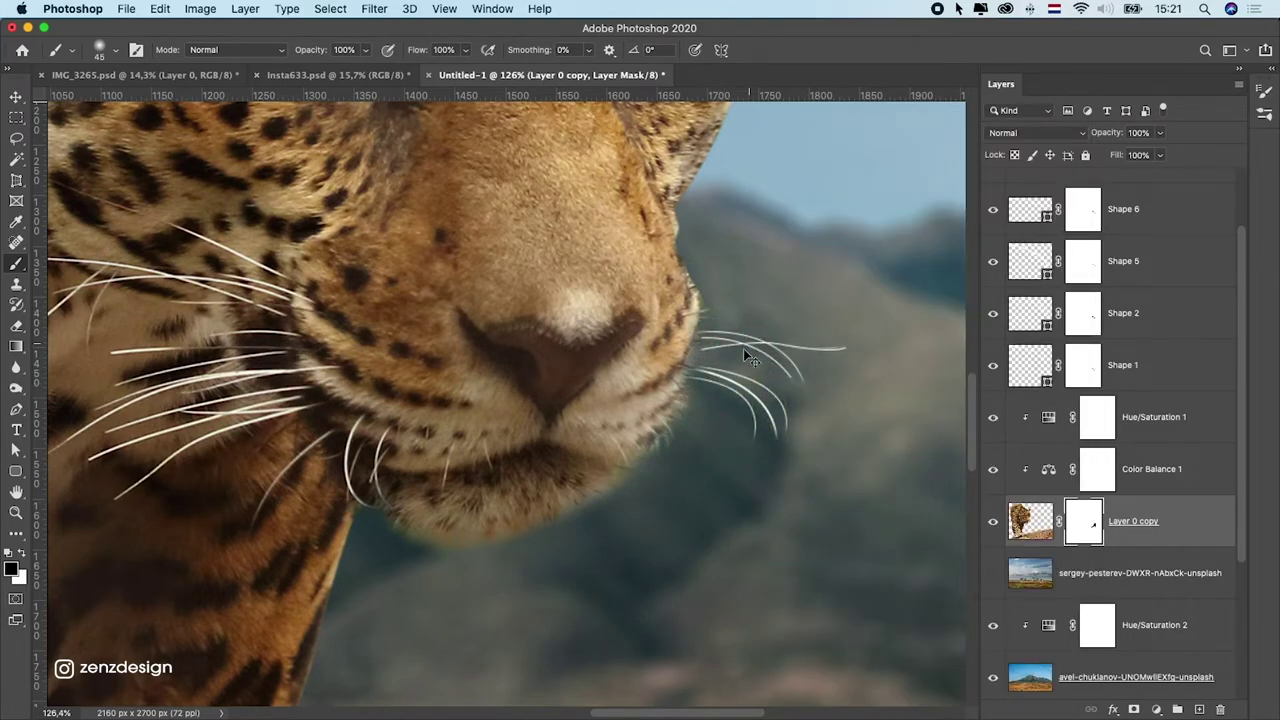
left_click(1138, 356)
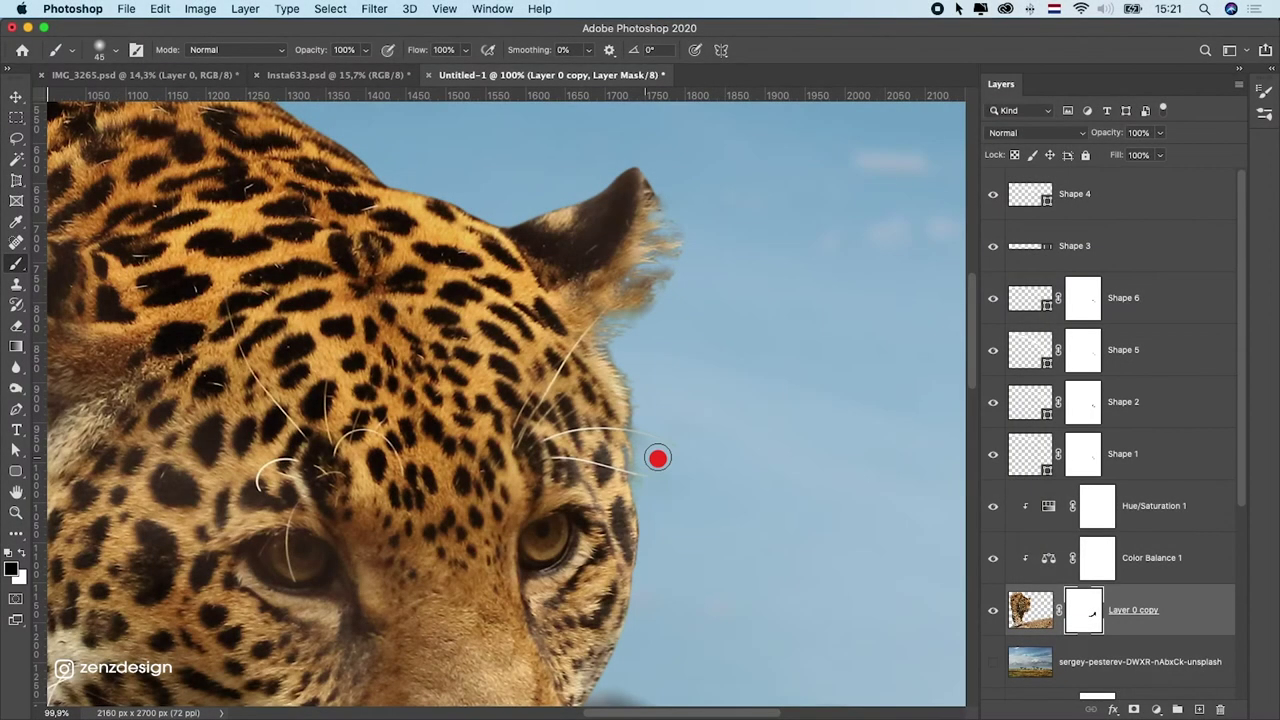
- Brush black on the Layer 0 copy mask along the forehead edge beside the brow whiskers, checking against the hidden layer
mouse_move(654, 457)
left_mouse_down()
mouse_move(629, 411)
mouse_move(645, 396)
mouse_move(640, 362)
left_mouse_up()
left_click(993, 610)
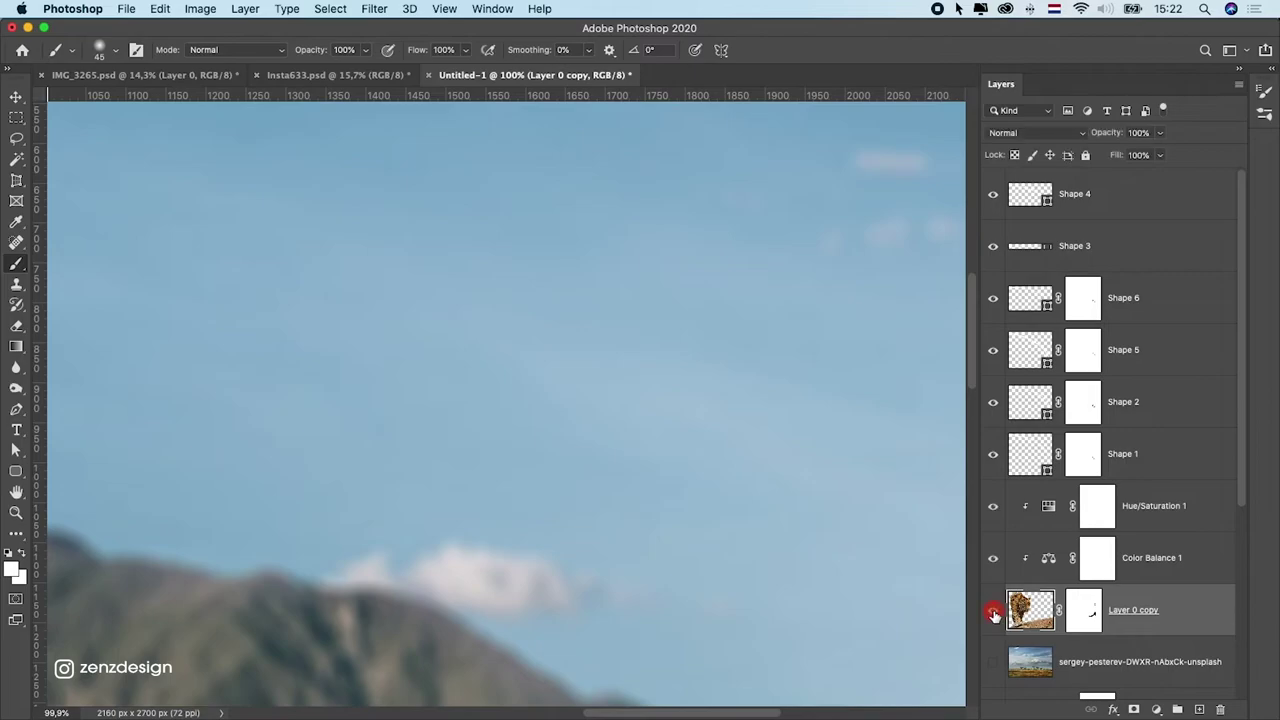
left_click(993, 610)
scroll(630, 400, "up", 3)
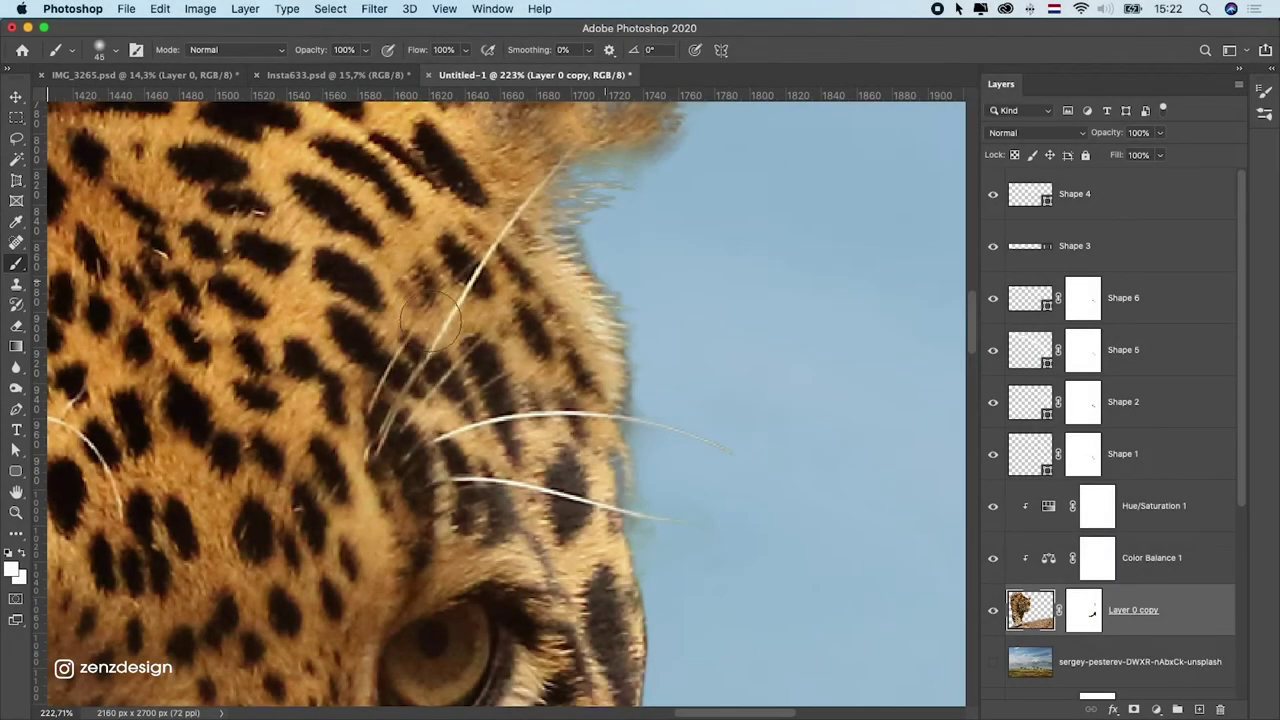
- Set up the Clone Stamp with a soft round brush at 35 px, undoing the trial stroke
left_click(16, 284)
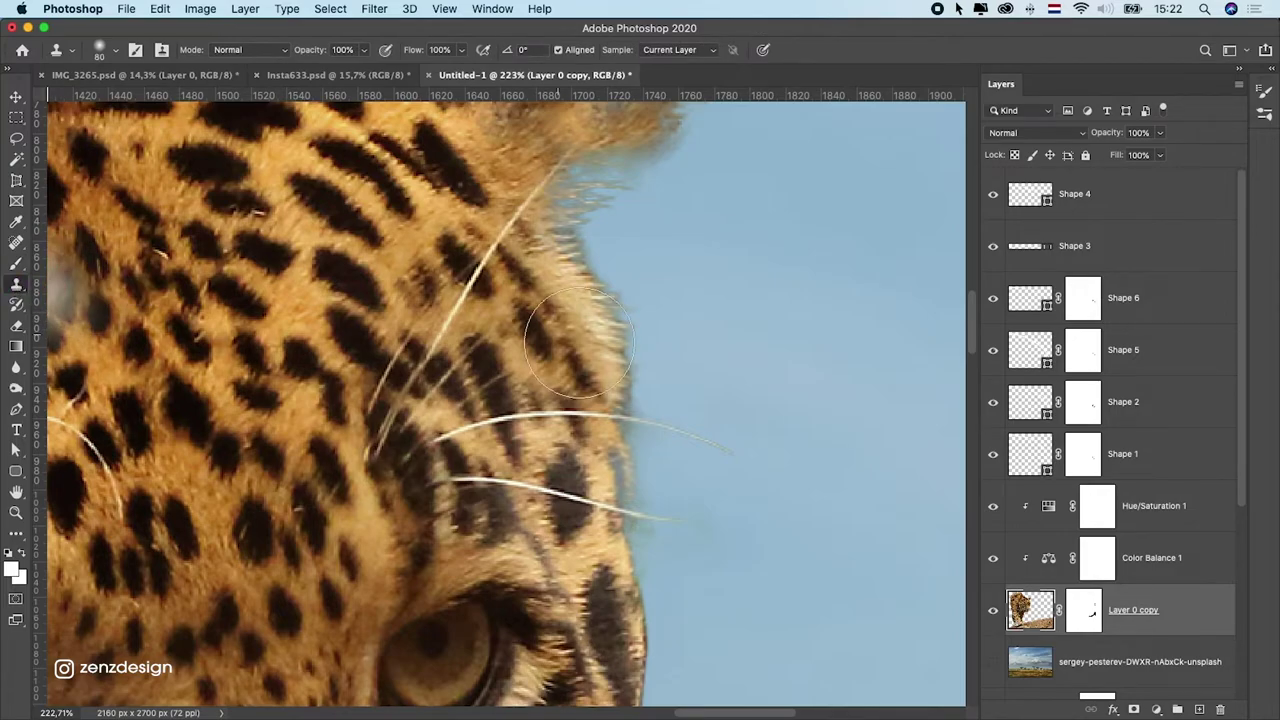
left_click(100, 50)
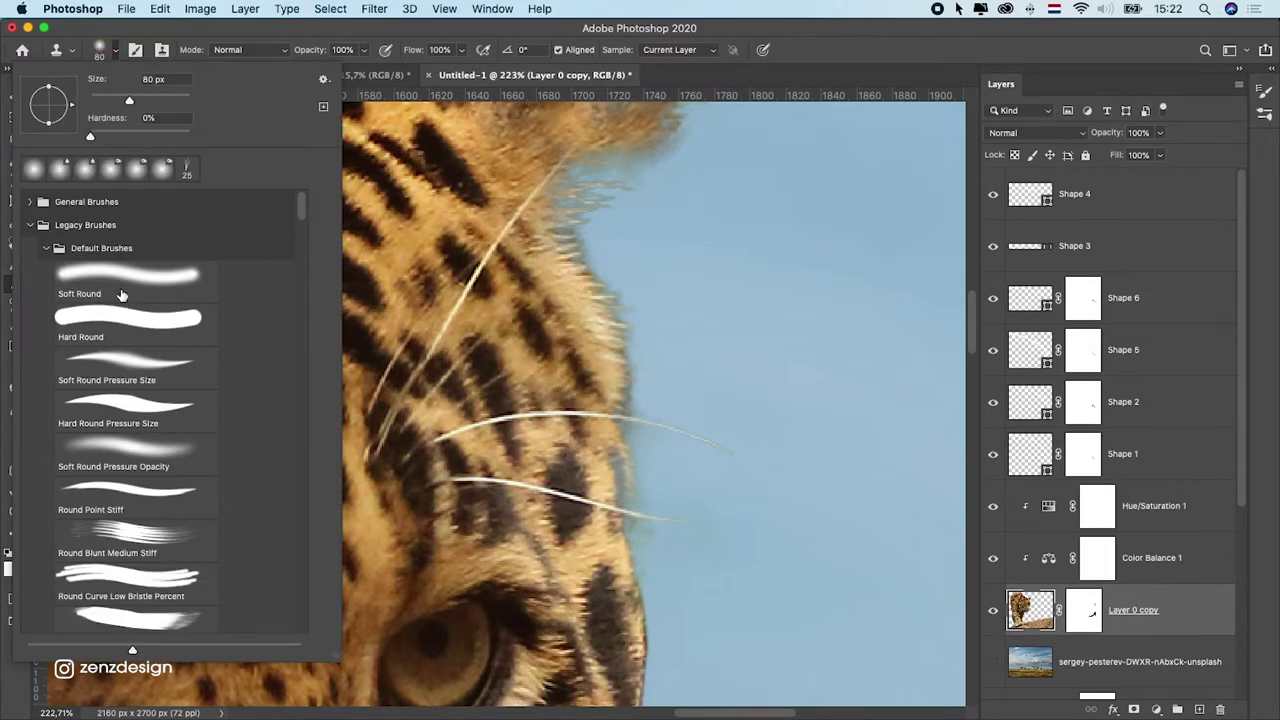
left_click(245, 40)
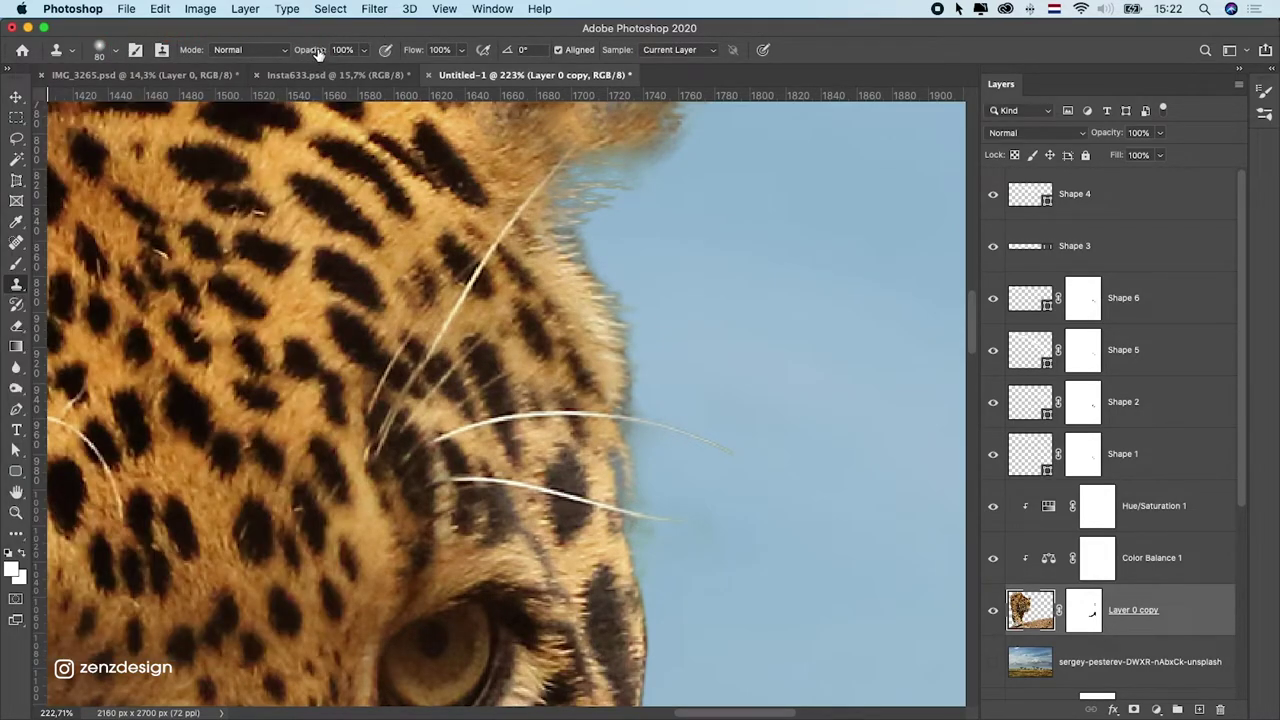
key("bracketleft")
key("bracketleft")
key("bracketleft")
key("bracketleft")
key("bracketleft")
key("bracketleft")
key("super+z")
- Load the Layer 0 copy outline as a selection and make the layer's pixels active instead of its mask
left_click(1032, 606, "super")
left_click(1083, 613)
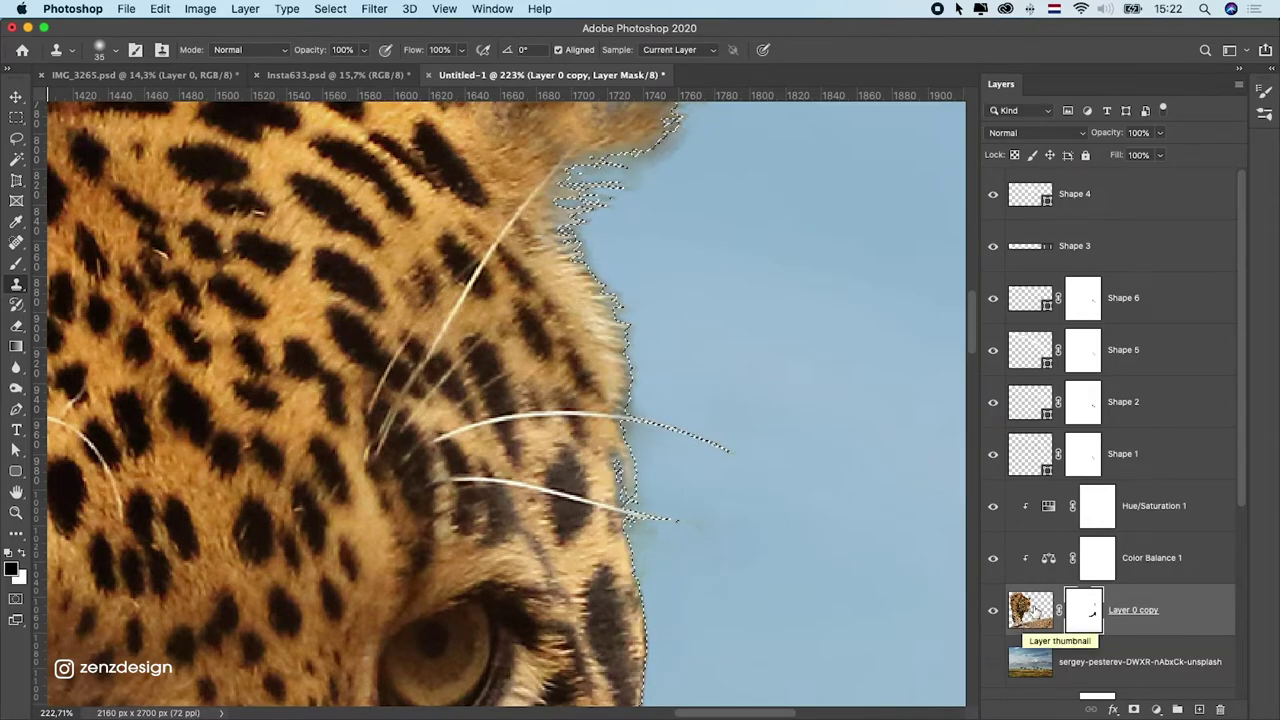
left_click(808, 475)
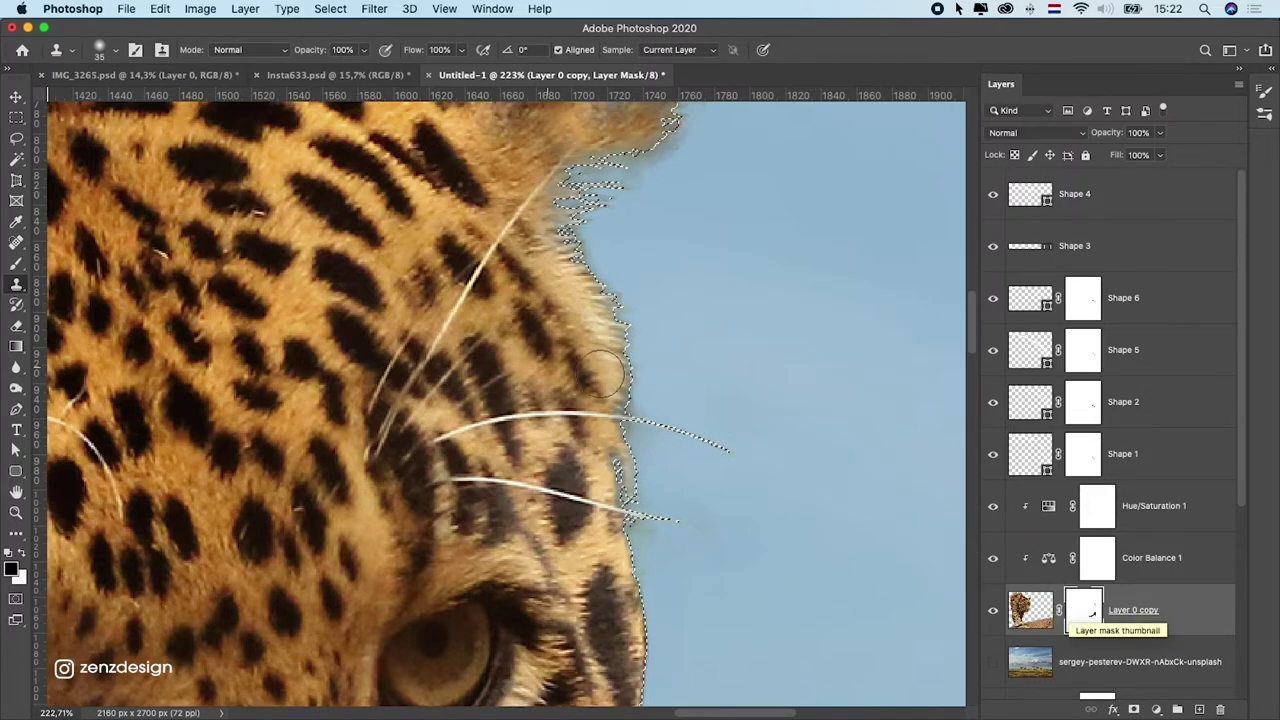
left_click(1028, 611, "super")
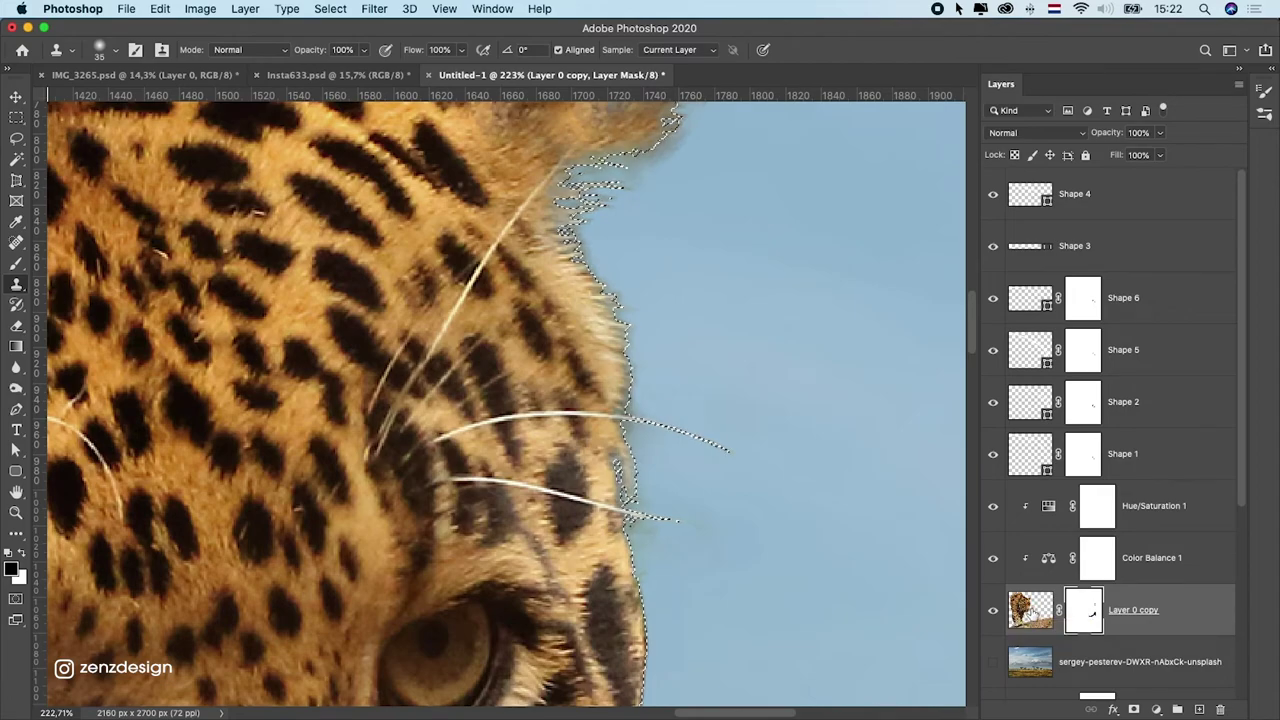
left_click(1028, 611)
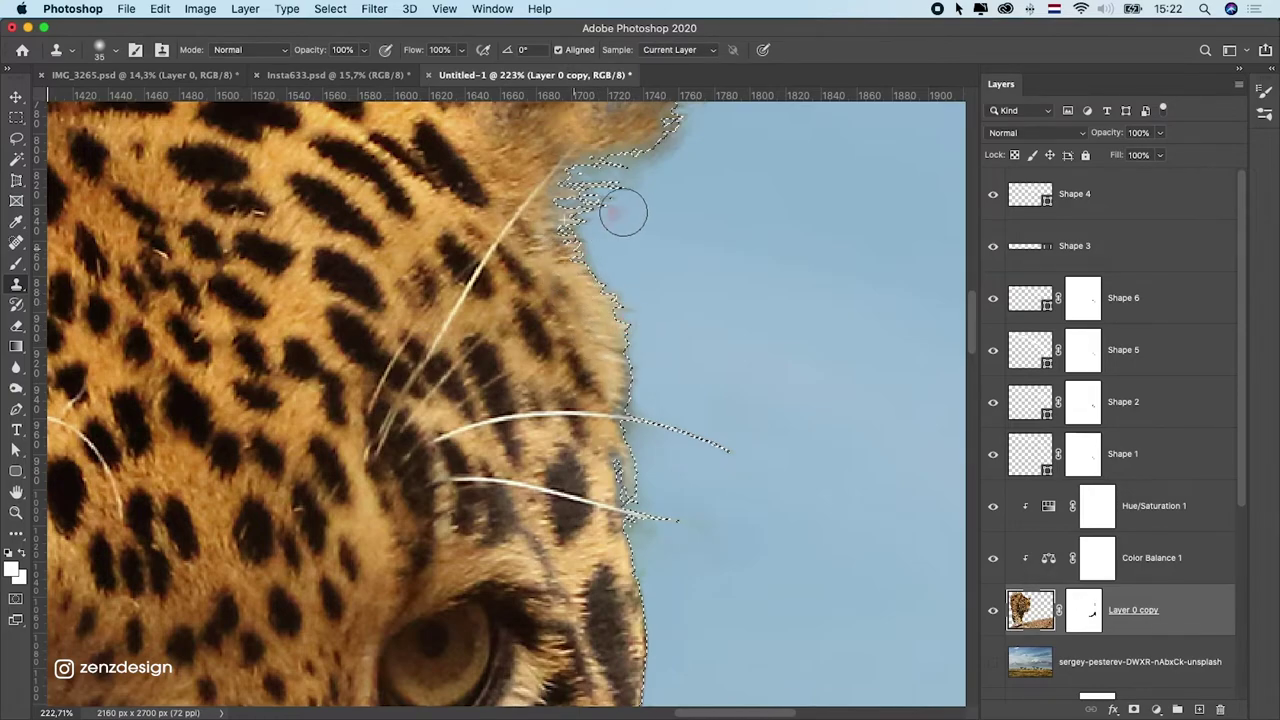
- Clone neighbouring fur over the head's right edge from below the ear down past the brow whiskers to the eye
left_click(515, 132, "alt")
left_click_drag(569, 166, 703, 149)
left_click(593, 359, "alt")
left_click_drag(639, 391, 639, 391)
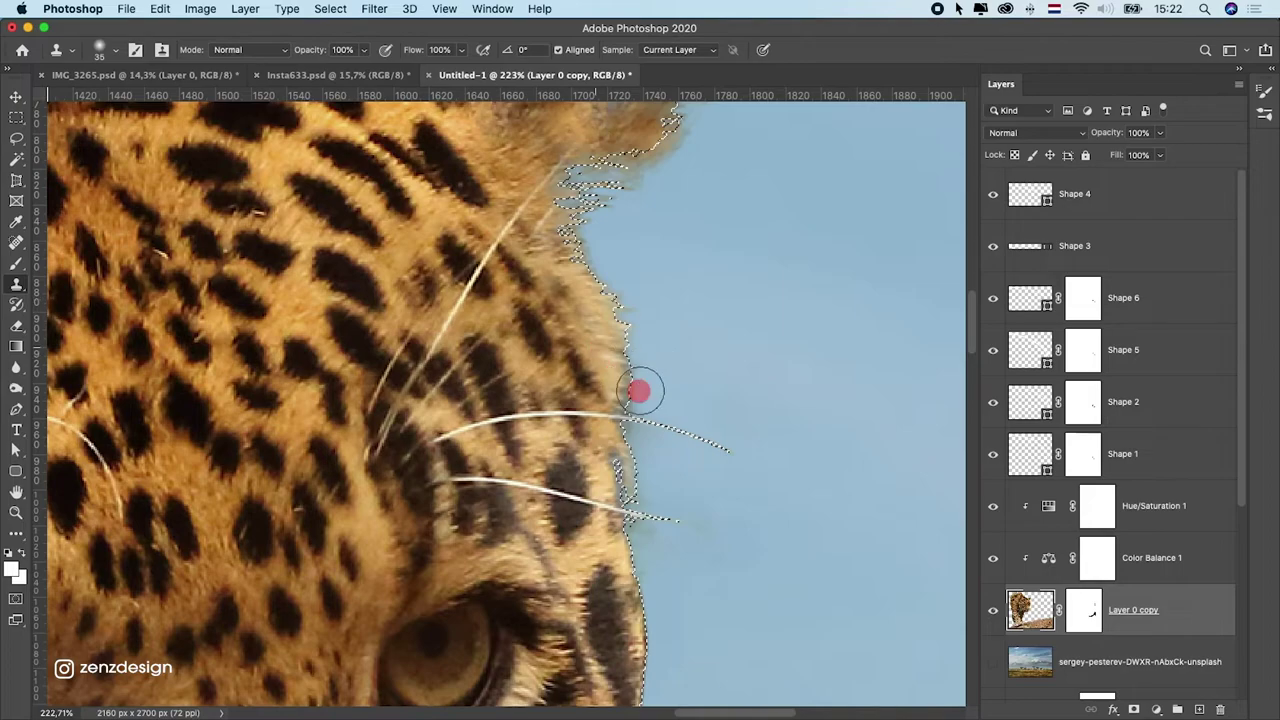
scroll(605, 520, "down", 2)
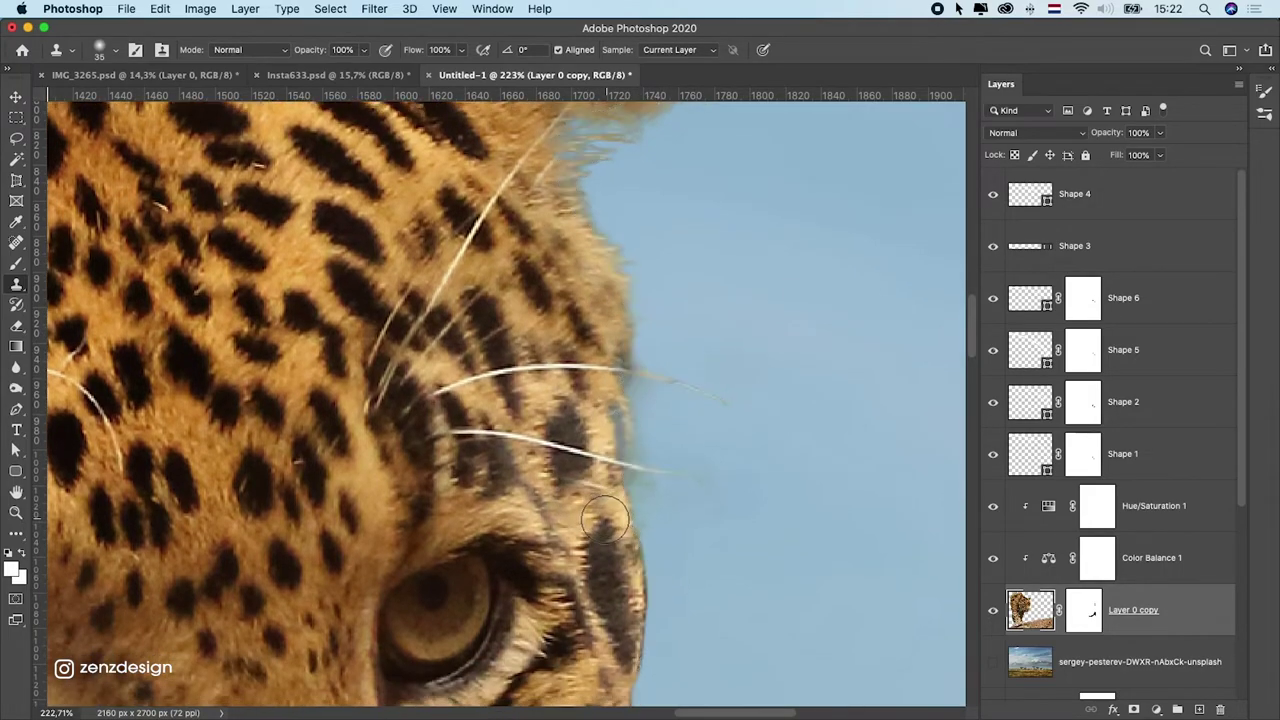
scroll(612, 522, "down", 3)
left_click(588, 424, "alt")
mouse_move(594, 422)
left_mouse_down()
mouse_move(627, 426)
mouse_move(694, 497)
left_mouse_up()
scroll(683, 499, "down", 5)
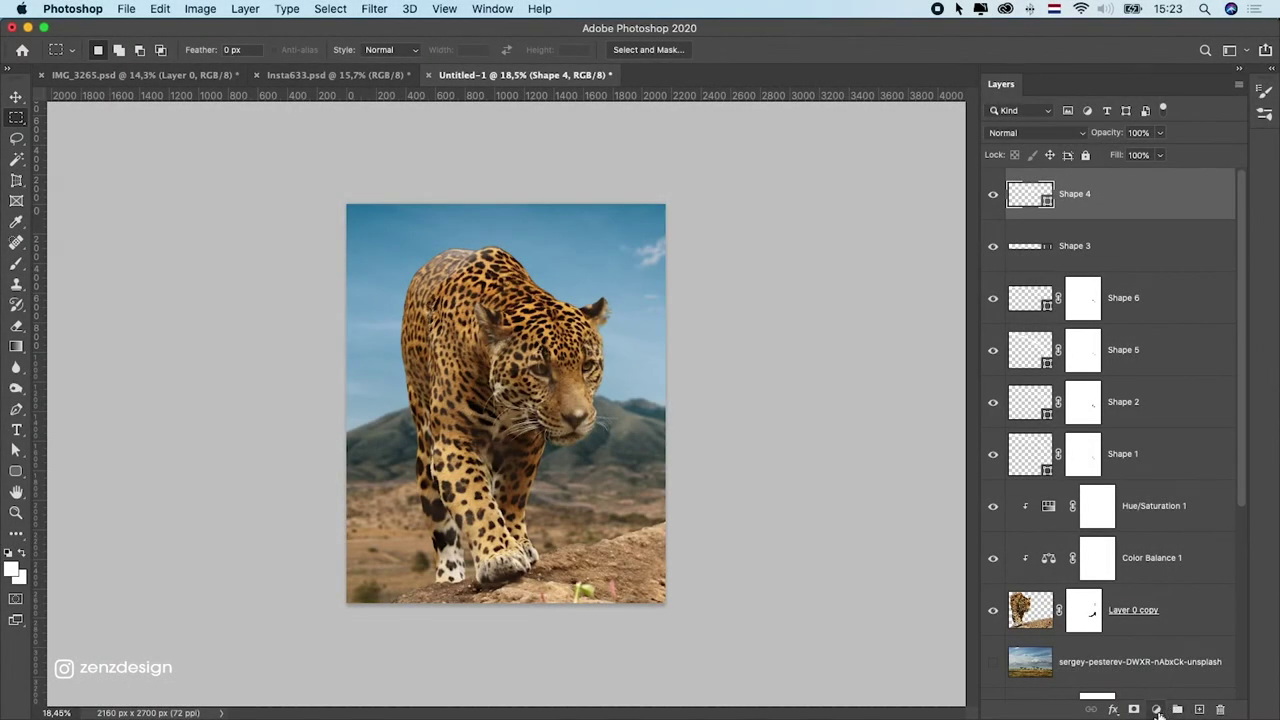
- Add a Gradient Map adjustment layer above Shape 4 and open its gradient presets
left_click(1156, 709)
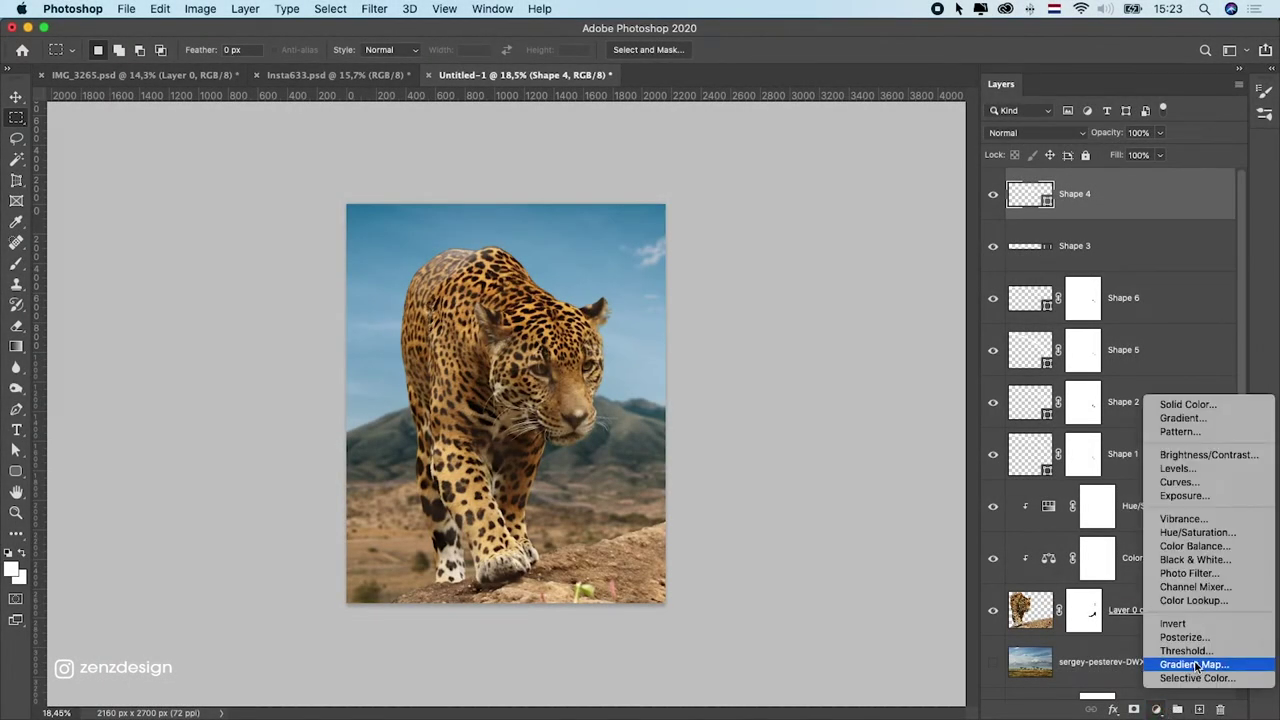
left_click(455, 447)
scroll(543, 308, "up", 2)
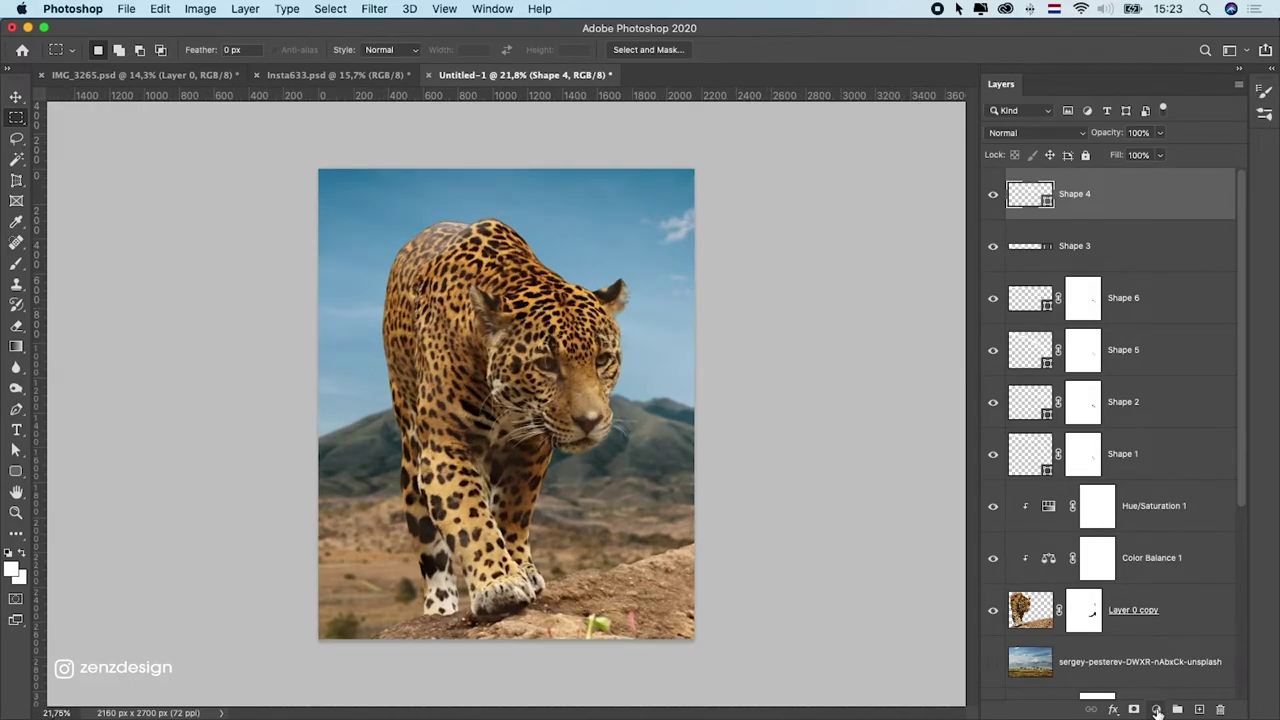
left_click(1157, 712)
left_click(1180, 665)
left_click(938, 195)
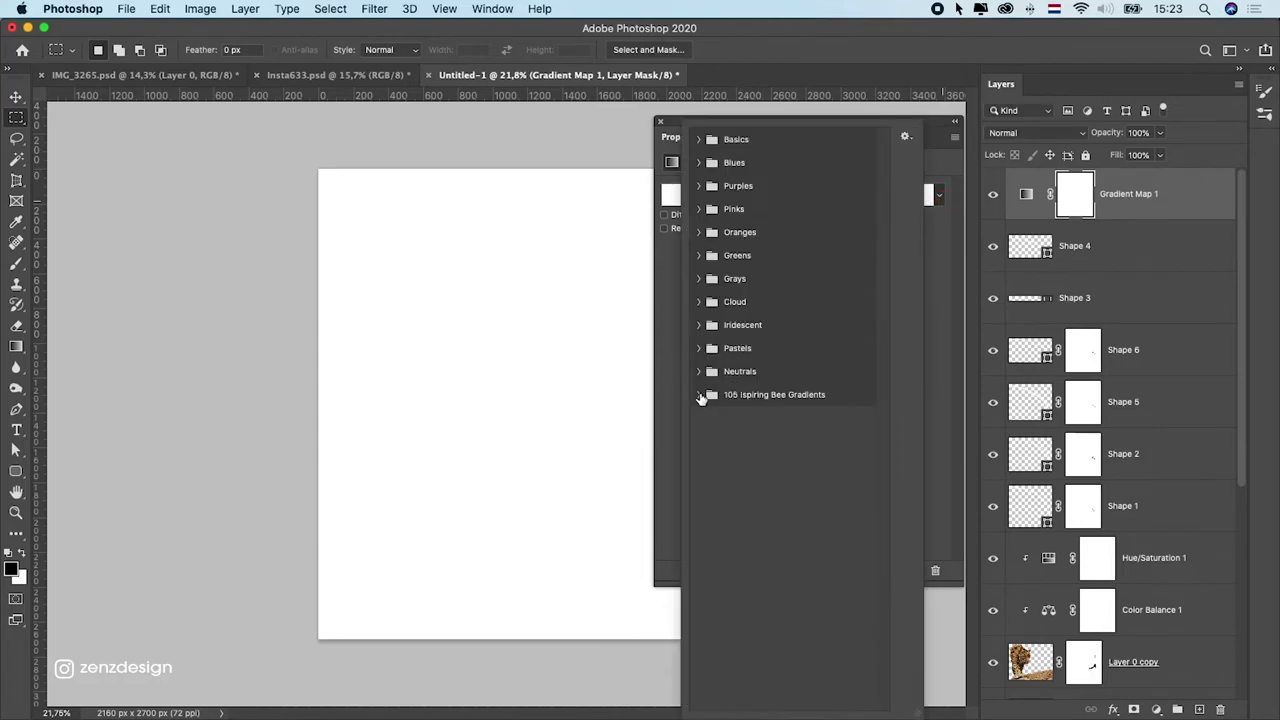
- Try several presets from 105 Ispiring Bee Gradients and apply the dark purple to pale yellow gradient to the Gradient Map
left_click(699, 394)
left_click(800, 421)
left_click(745, 420)
left_click(770, 420)
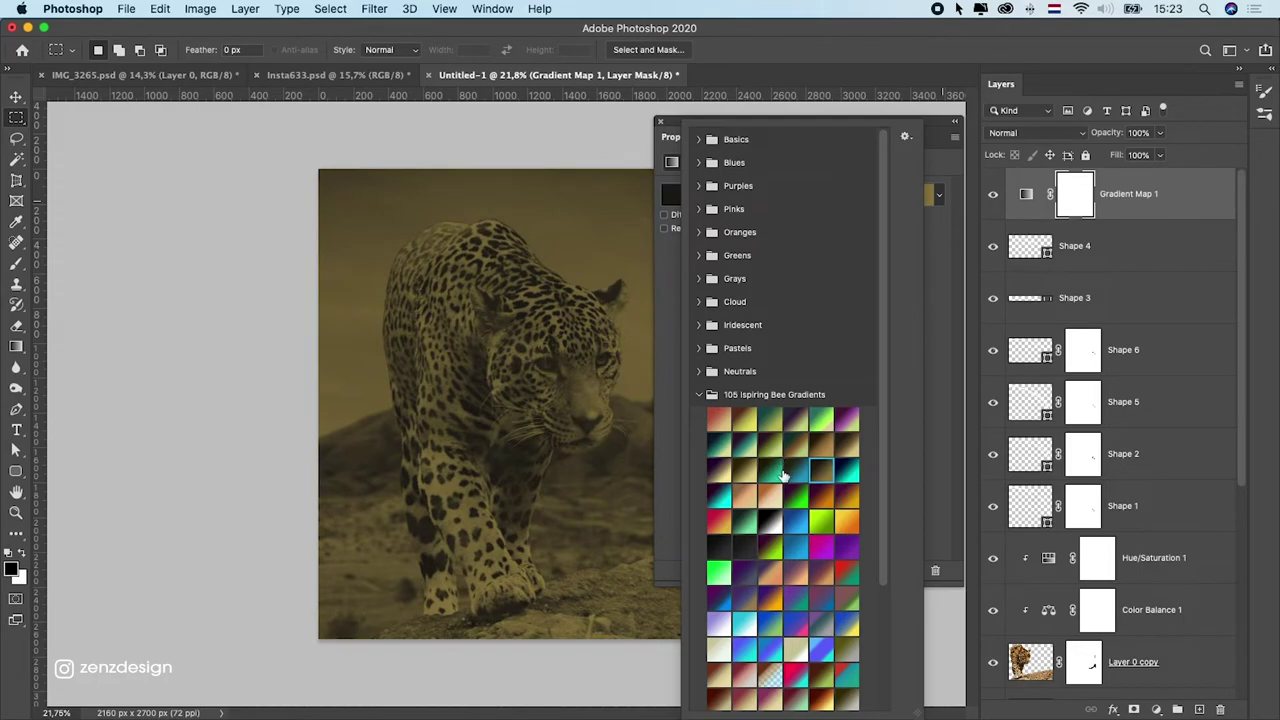
left_click(727, 475)
left_click(766, 495)
left_click(721, 478)
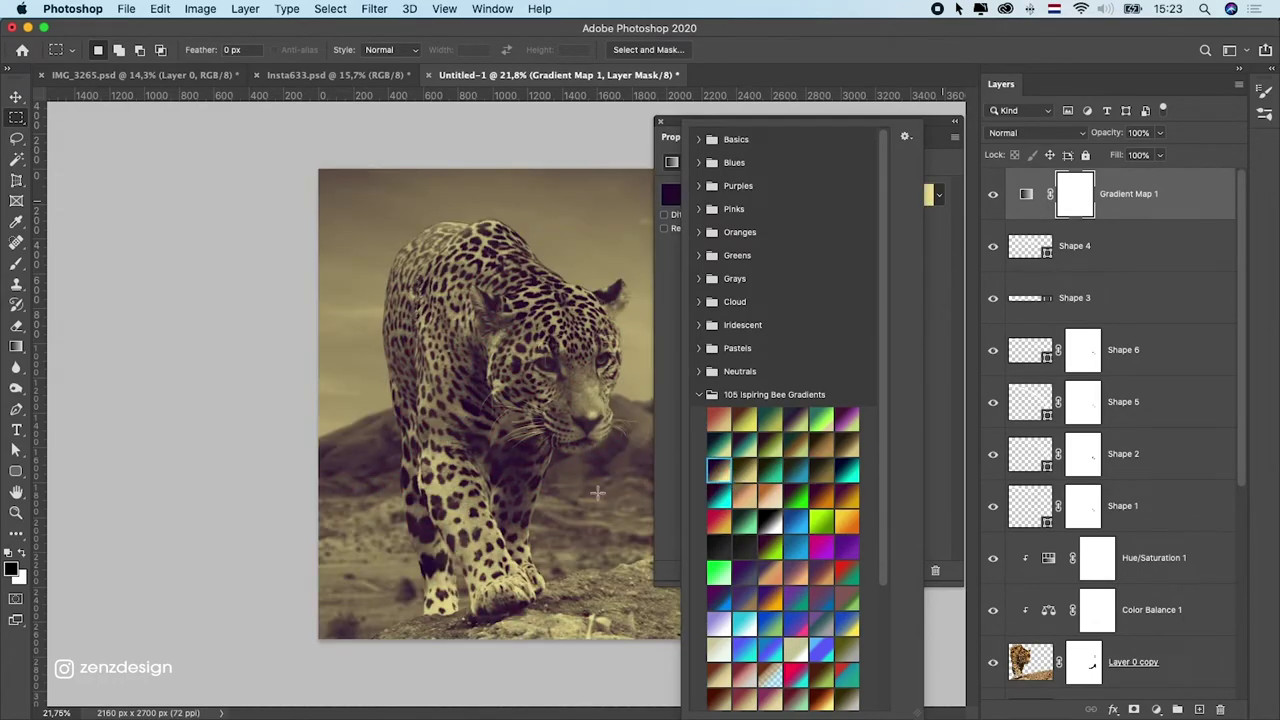
left_click(664, 123)
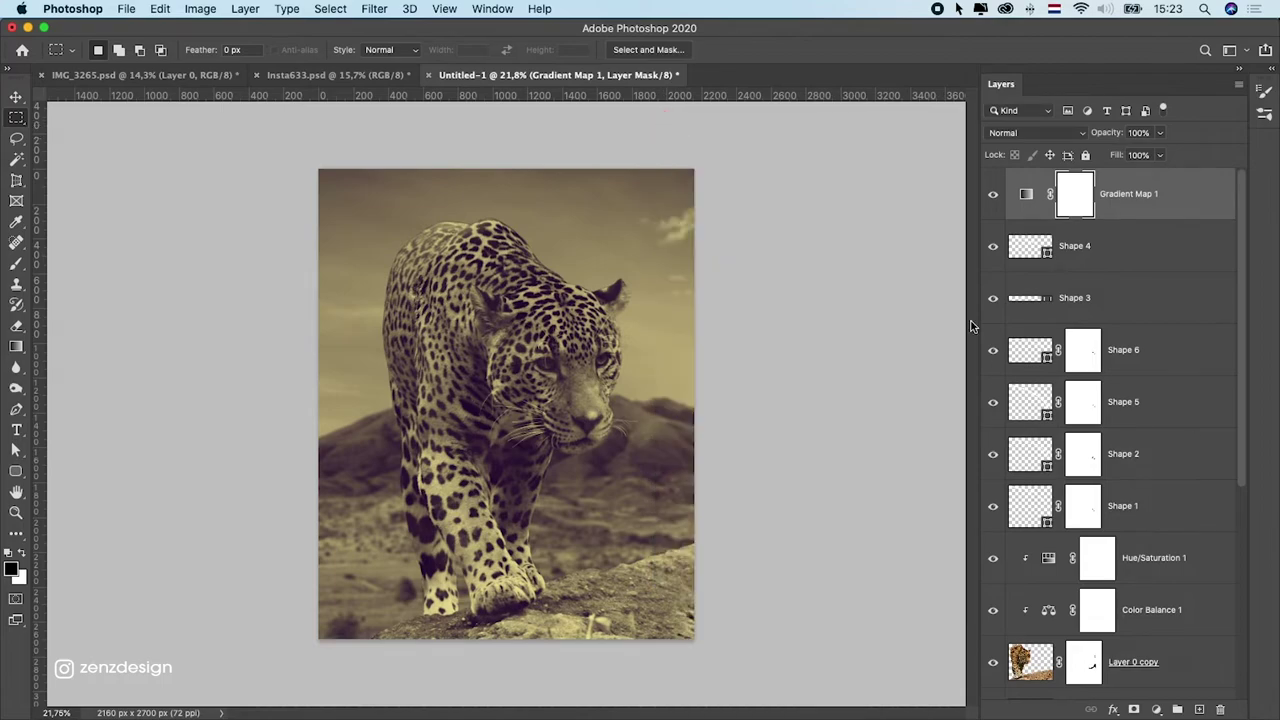
- Set the Gradient Map layer to 43% opacity with Soft Light blending and compare the image with and without it
left_click(1160, 133)
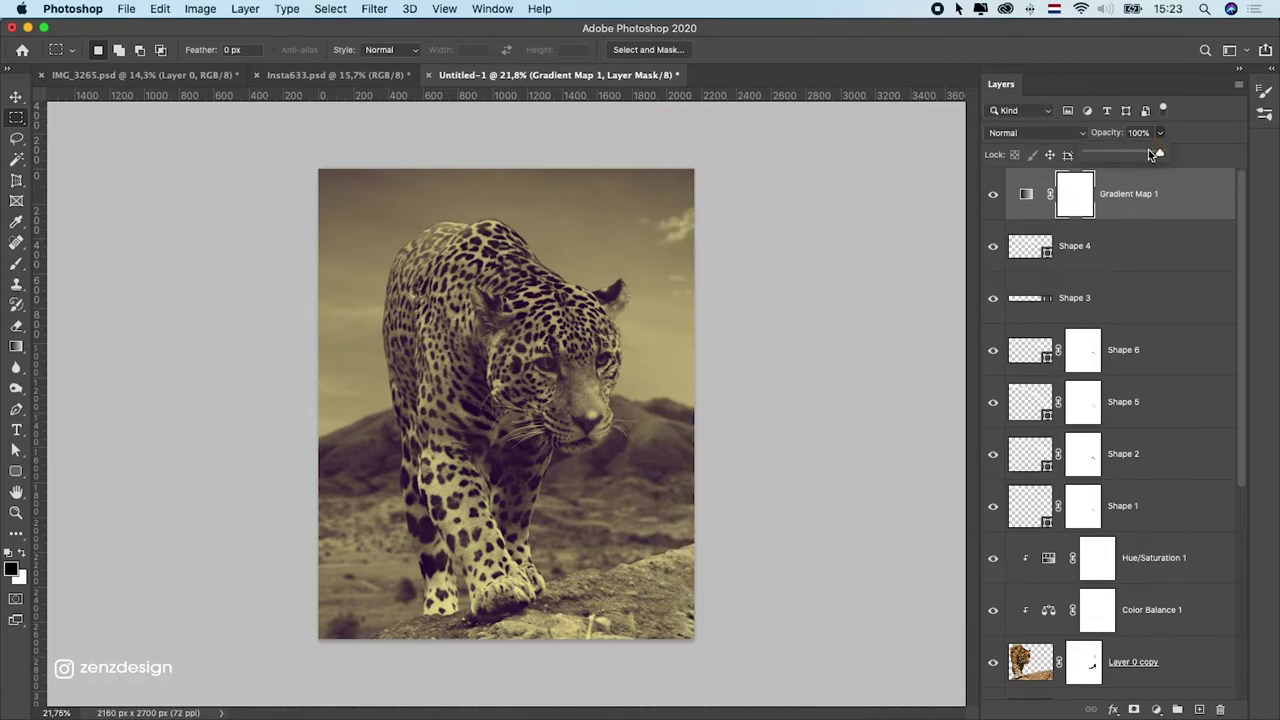
left_click_drag(1104, 155, 1108, 157)
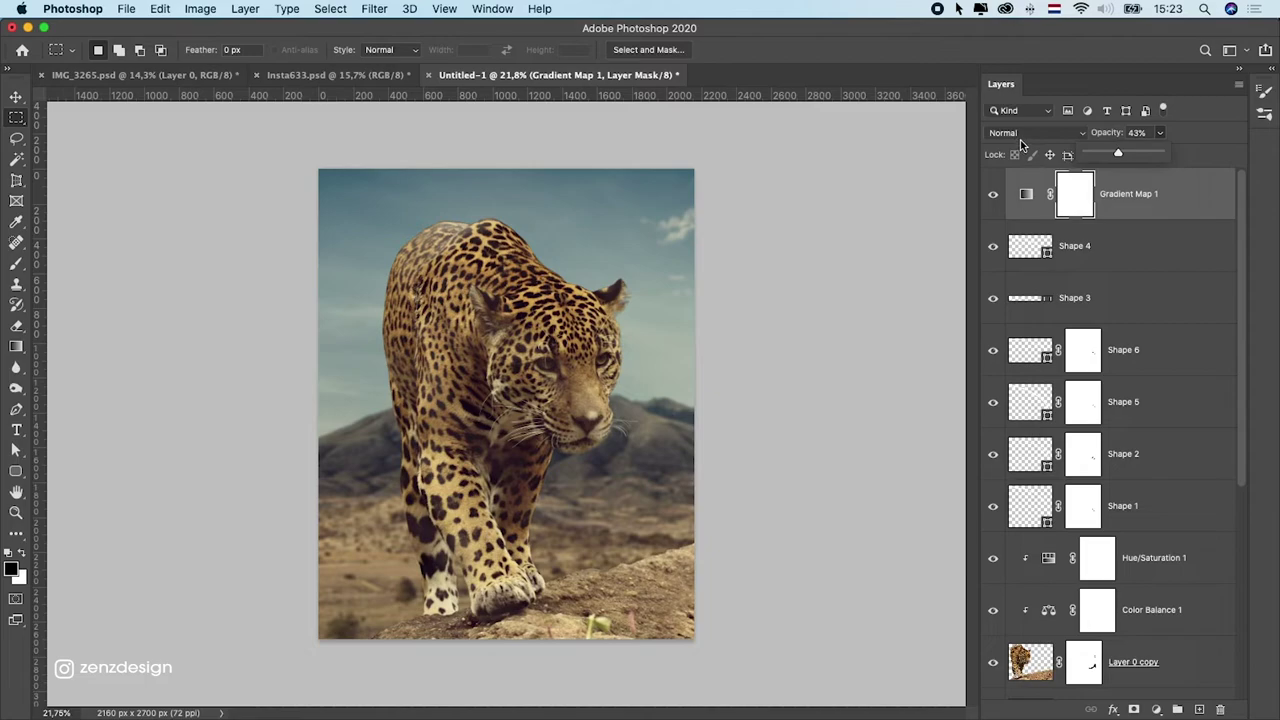
left_click(1022, 134)
left_click(1022, 318)
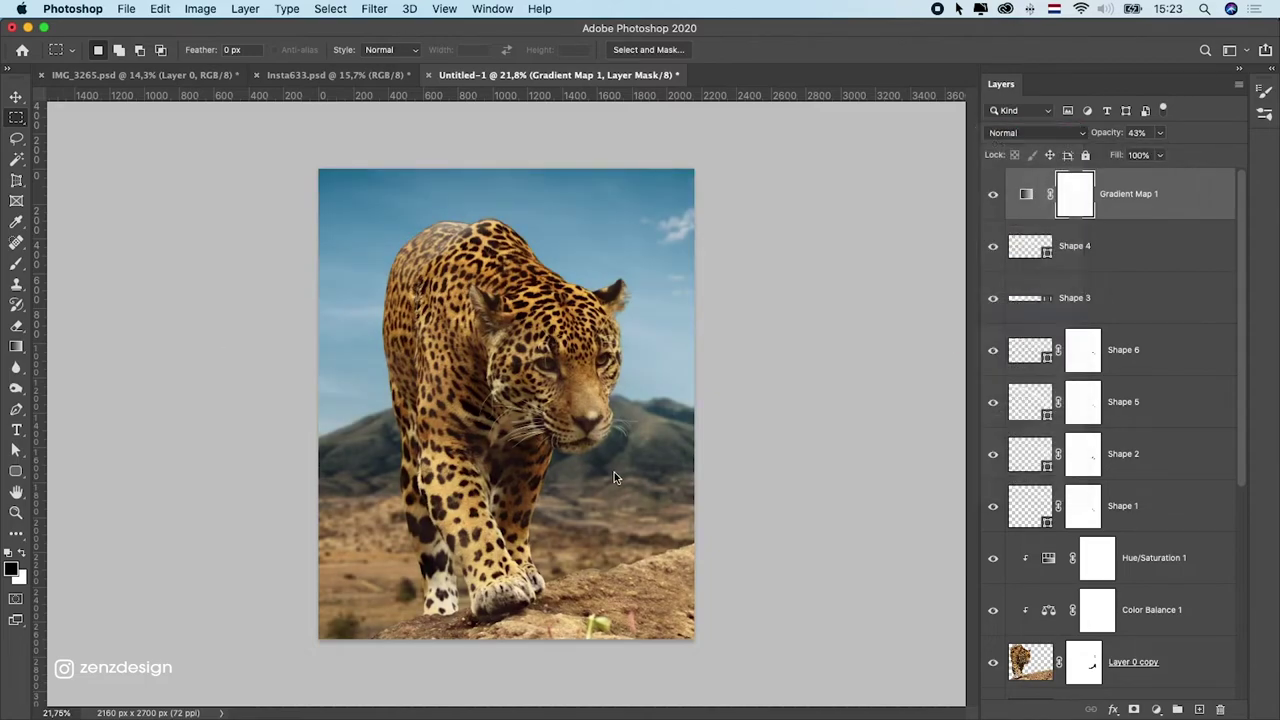
scroll(614, 477, "down", 5)
scroll(611, 474, "up", 7)
left_click(995, 193)
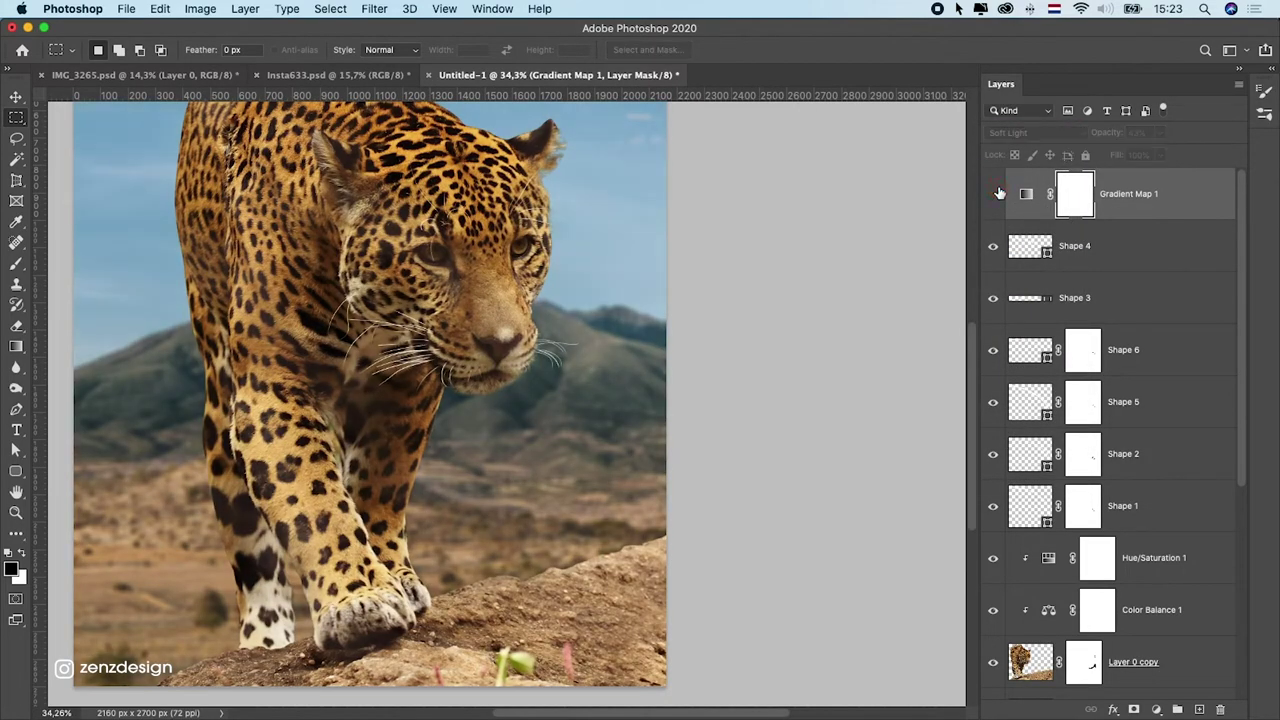
left_click(995, 193)
- Add a Curves adjustment layer with the RGB white point at input 249, a slightly raised black input and a point at input 104, output 97
scroll(531, 405, "down", 1)
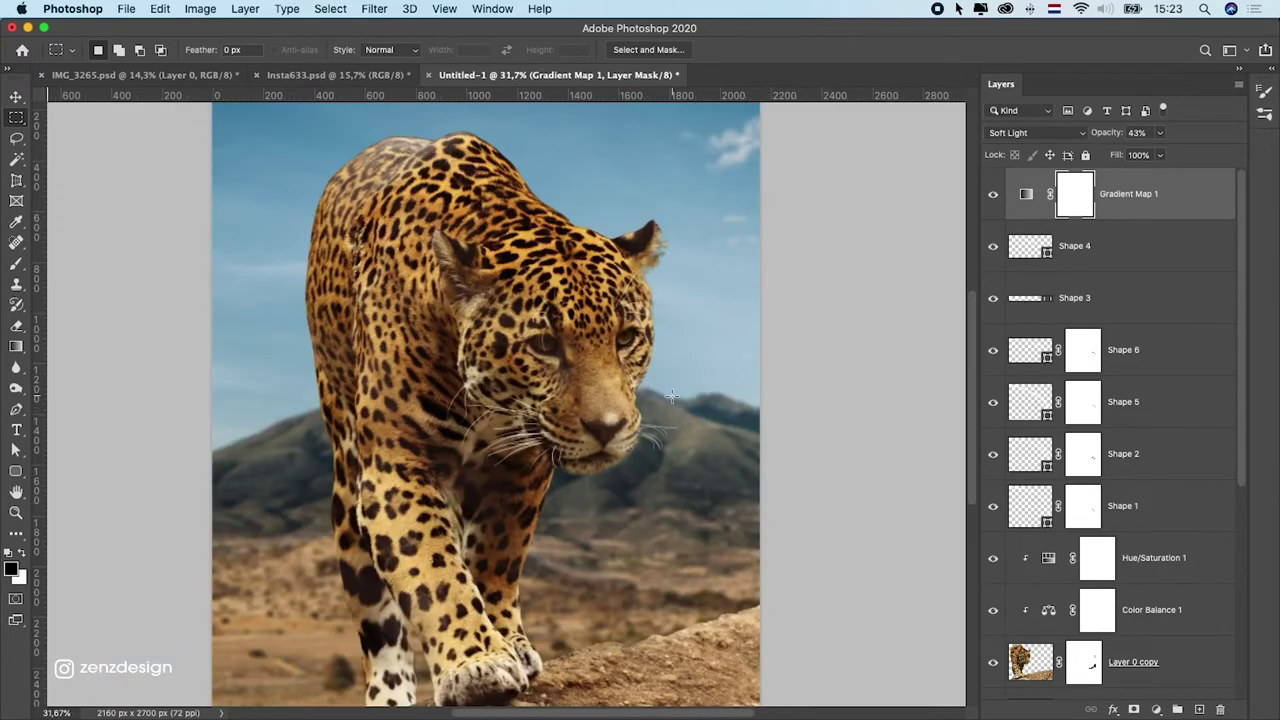
scroll(672, 397, "down", 2)
left_click(1156, 709)
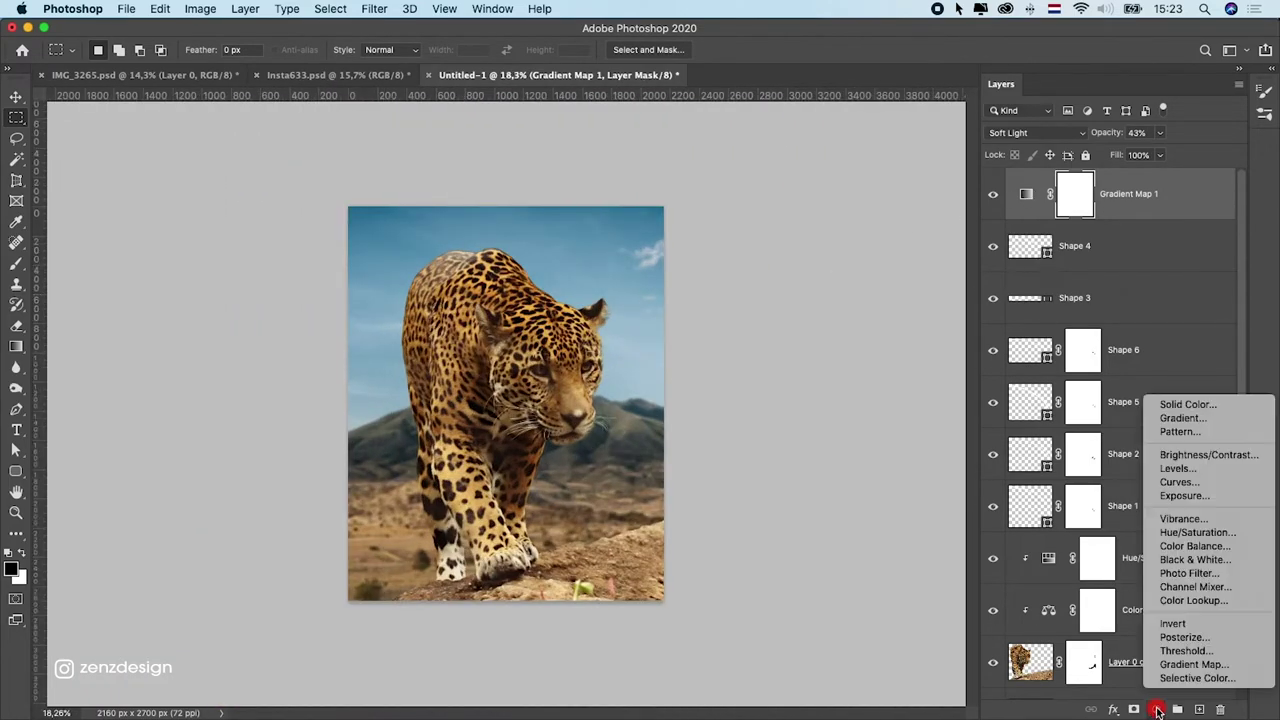
left_click(1178, 482)
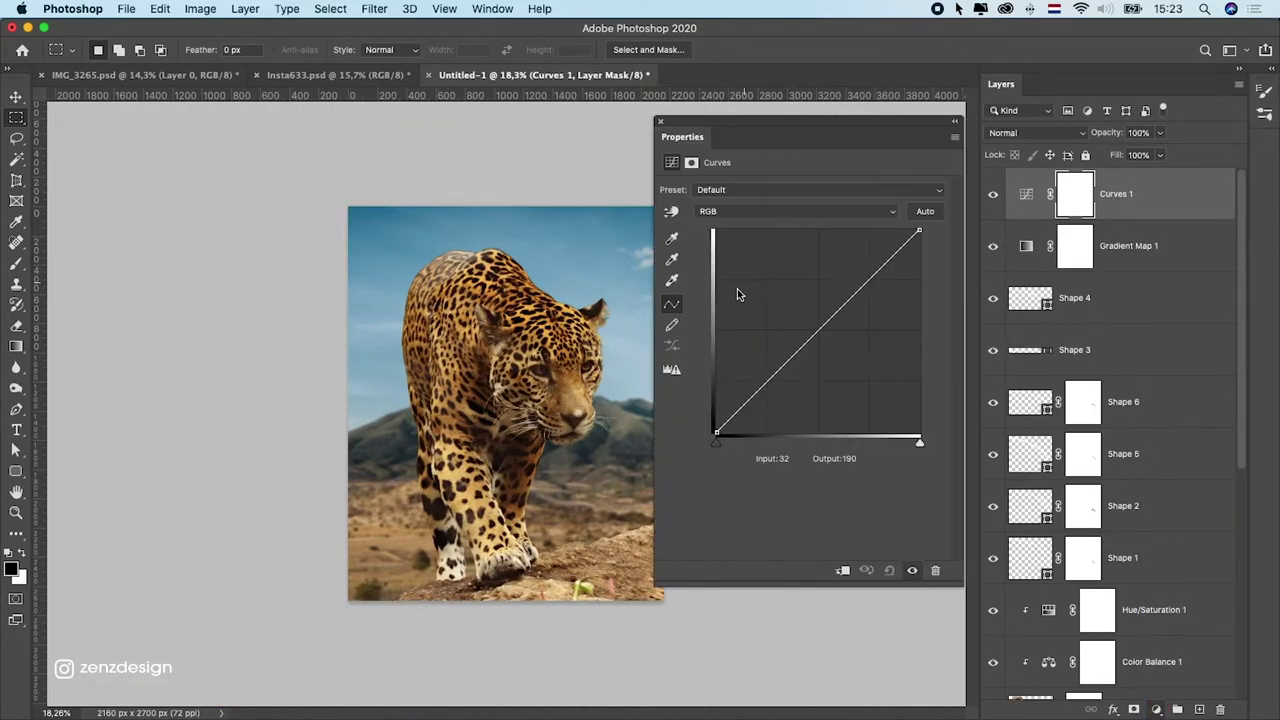
mouse_move(916, 233)
left_mouse_down()
mouse_move(897, 220)
mouse_move(914, 222)
left_mouse_up()
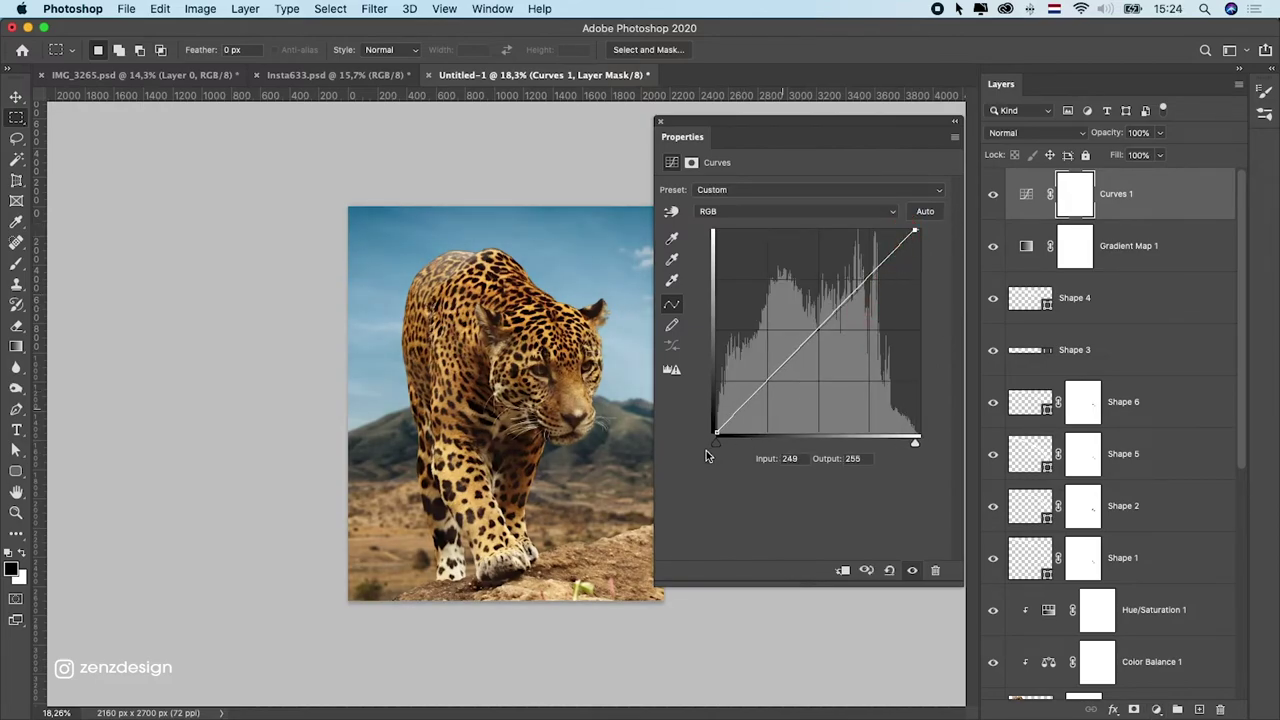
left_click_drag(716, 432, 719, 433)
left_click(801, 355)
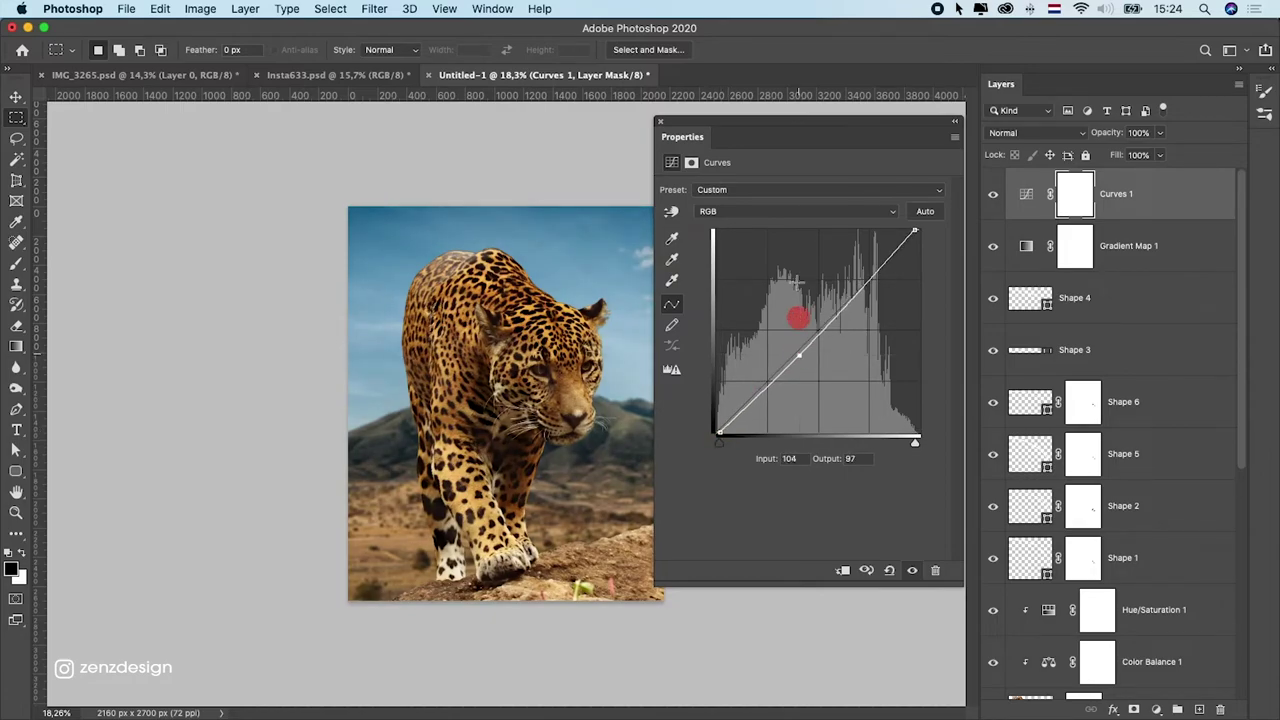
- Fine-tune the Curves black points per channel: Red at about input 8, Green at about 1 and Blue at 0
left_click(760, 211)
left_click(758, 222)
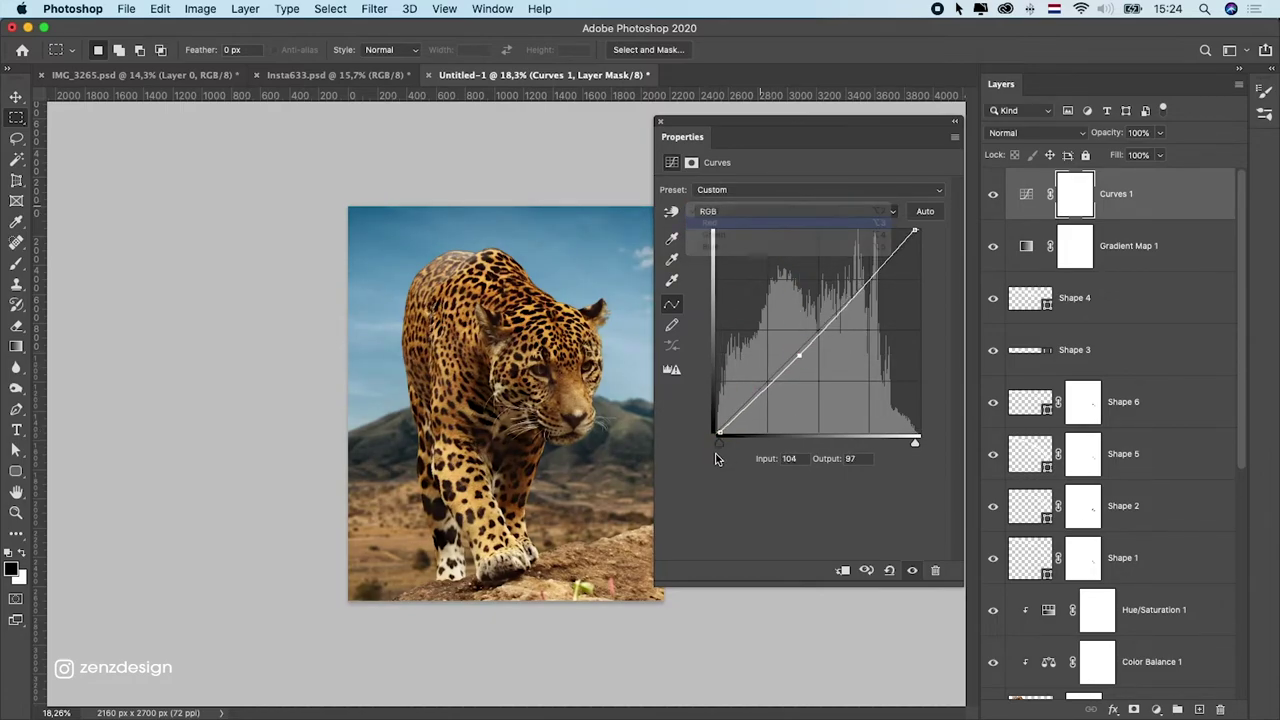
left_click_drag(716, 434, 721, 436)
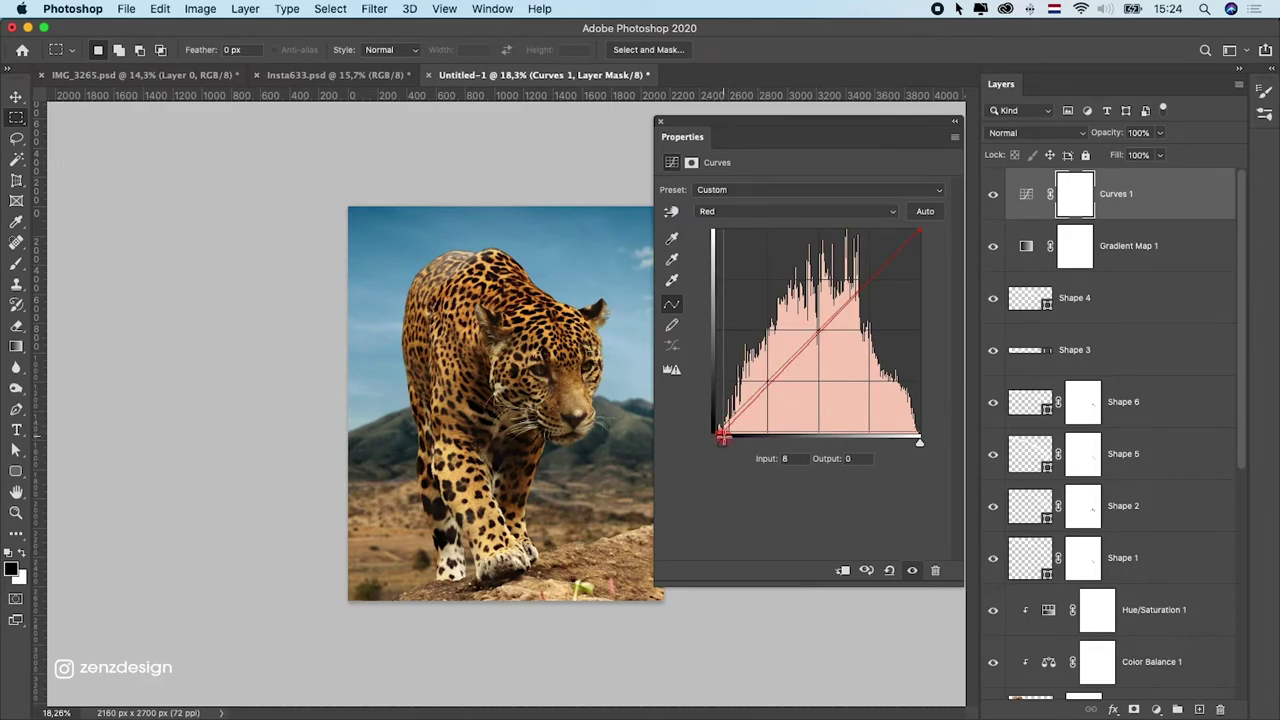
left_click(742, 214)
left_click(740, 222)
left_click_drag(717, 434, 721, 436)
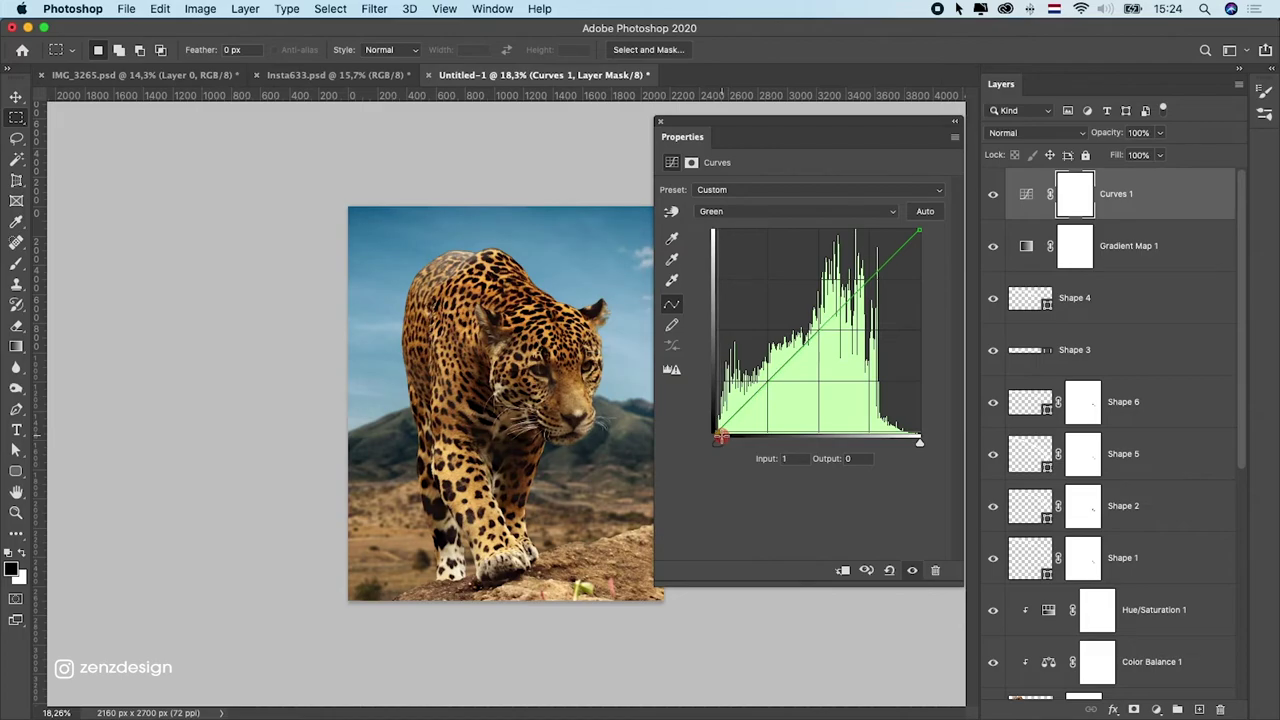
left_click(771, 214)
left_click(766, 217)
left_click_drag(718, 432, 715, 434)
scroll(640, 254, "down", 5)
scroll(640, 254, "up", 6)
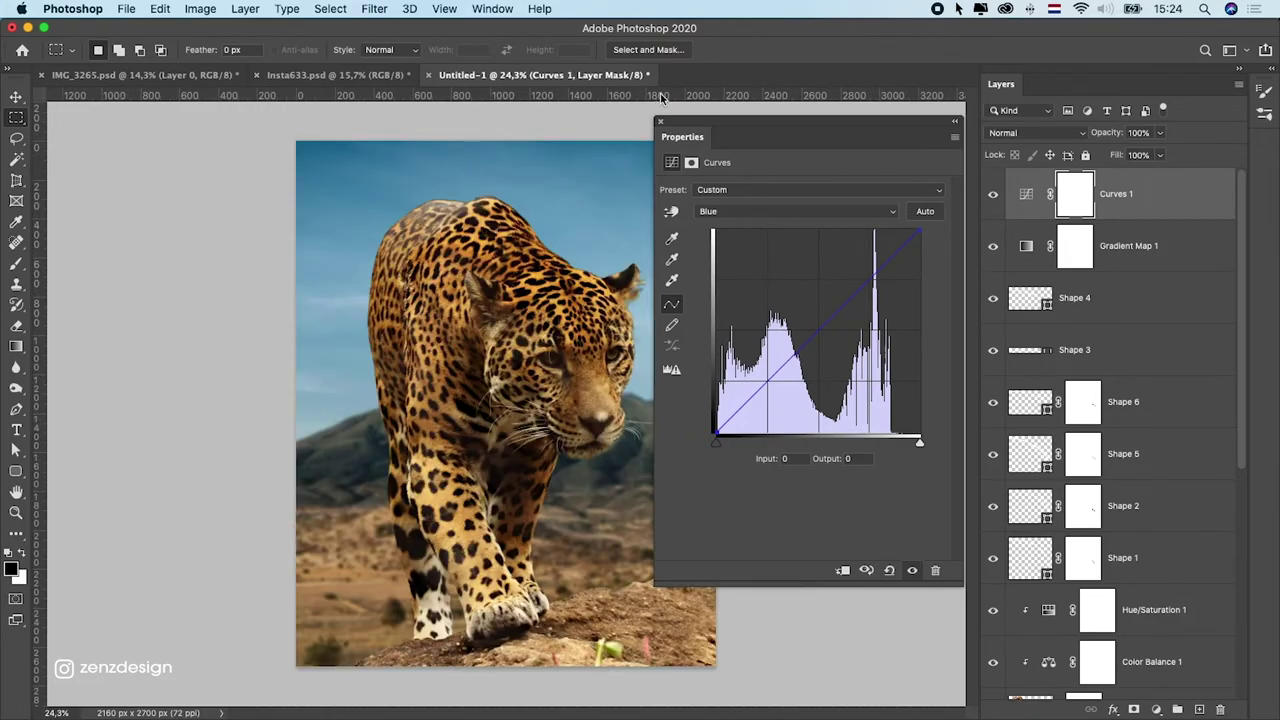
- Close the Curves properties and set the colour of the area around the canvas to Black
left_click(662, 120)
scroll(427, 405, "down", 5)
scroll(666, 313, "up", 6)
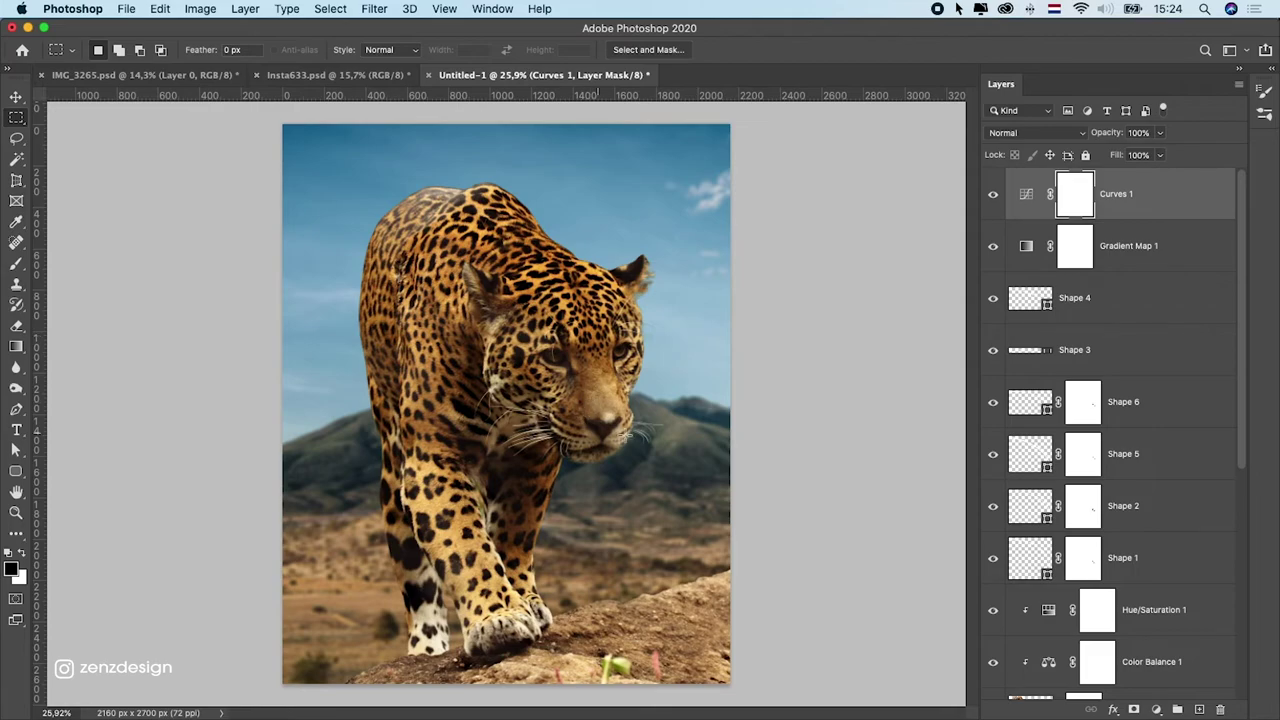
scroll(610, 458, "up", 4)
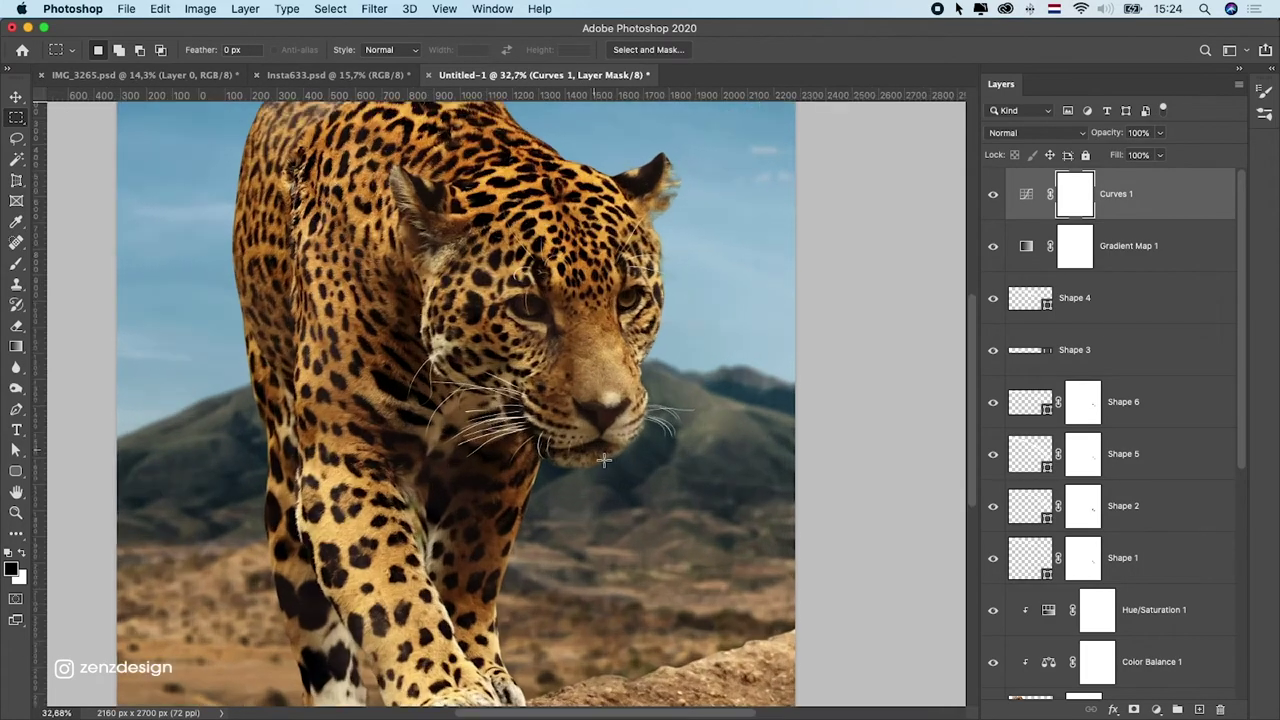
scroll(605, 461, "down", 8)
scroll(606, 458, "up", 6)
right_click(842, 212)
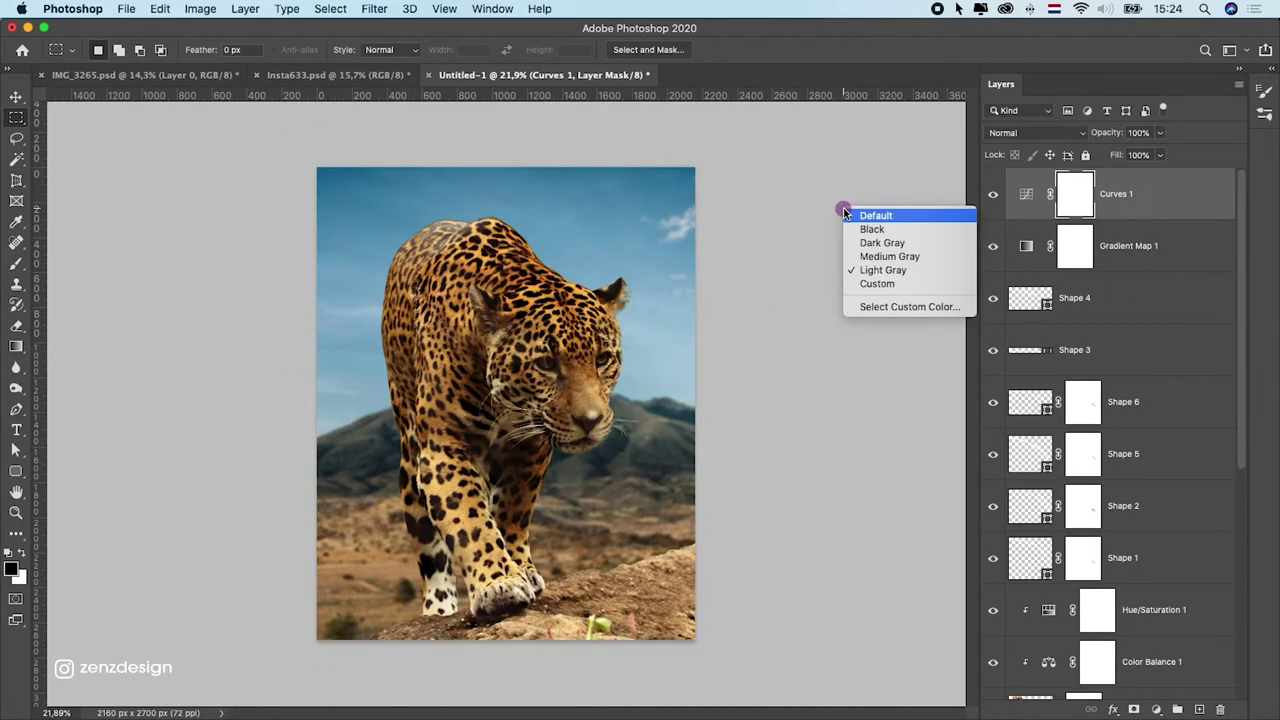
left_click(860, 228)
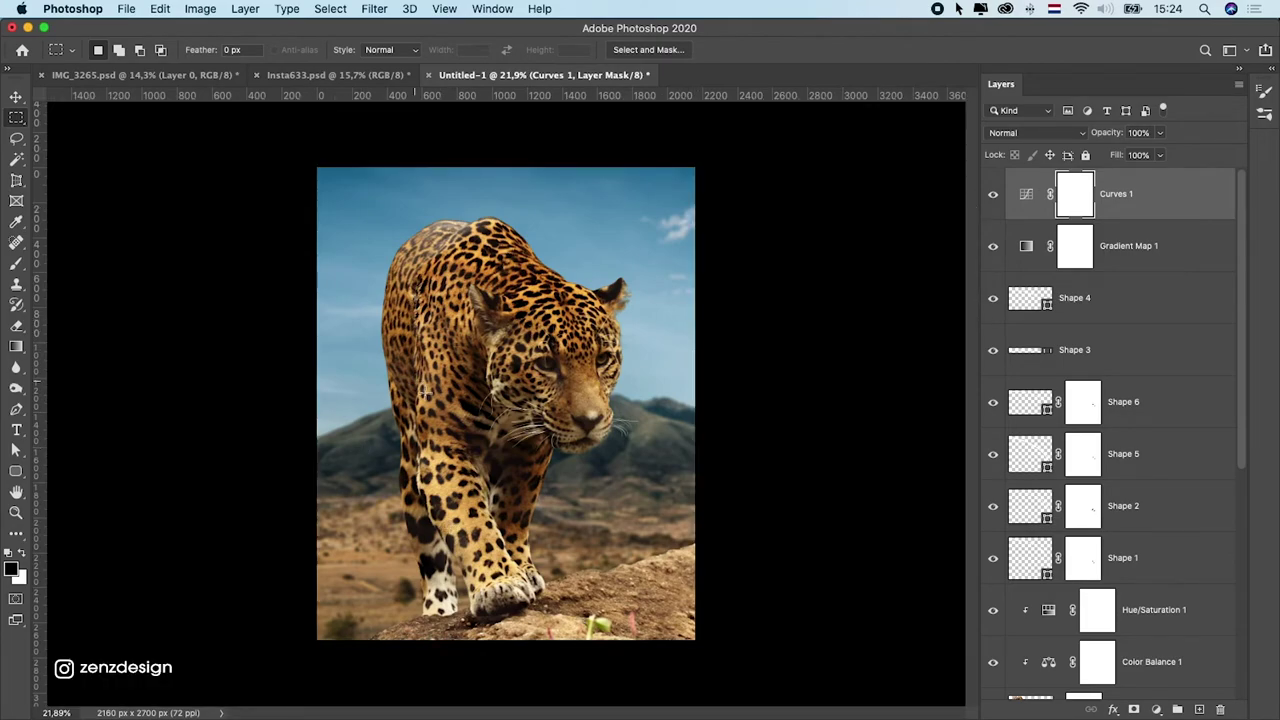
- Add a new layer above Curves 1, fill it with neutral mid-gray and set its blending mode to Overlay
scroll(605, 428, "up", 5)
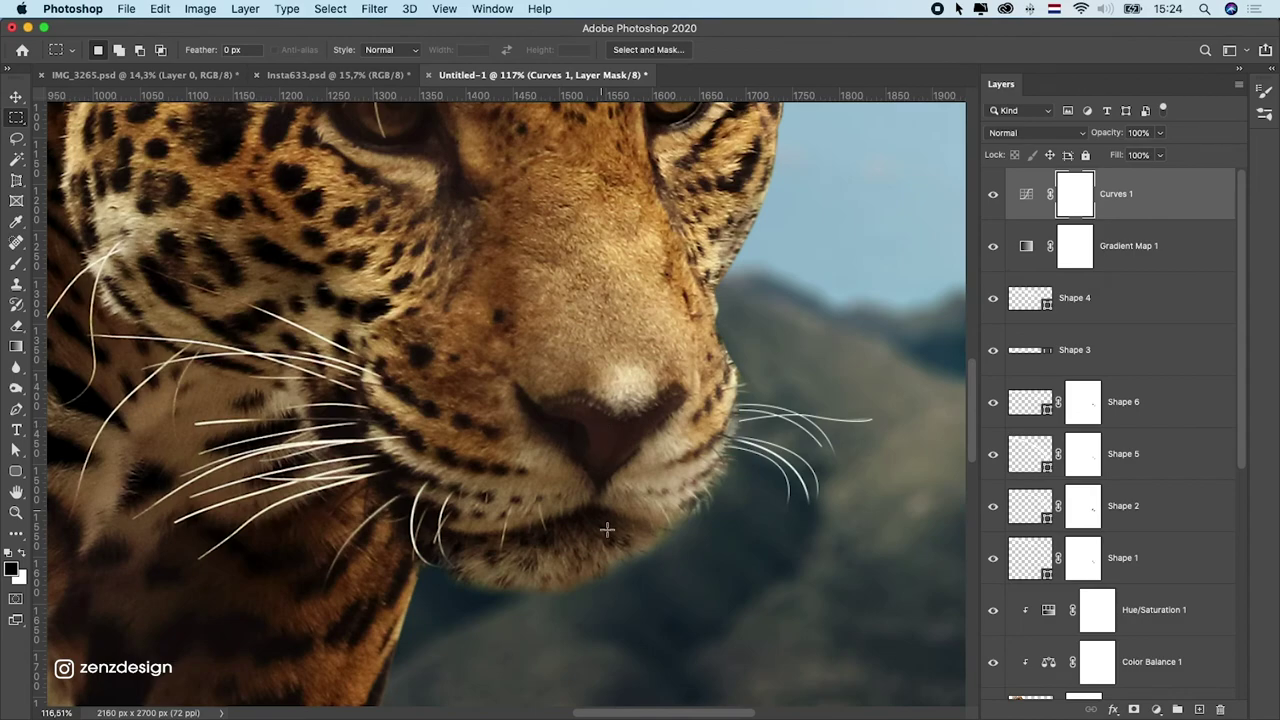
scroll(607, 530, "down", 5)
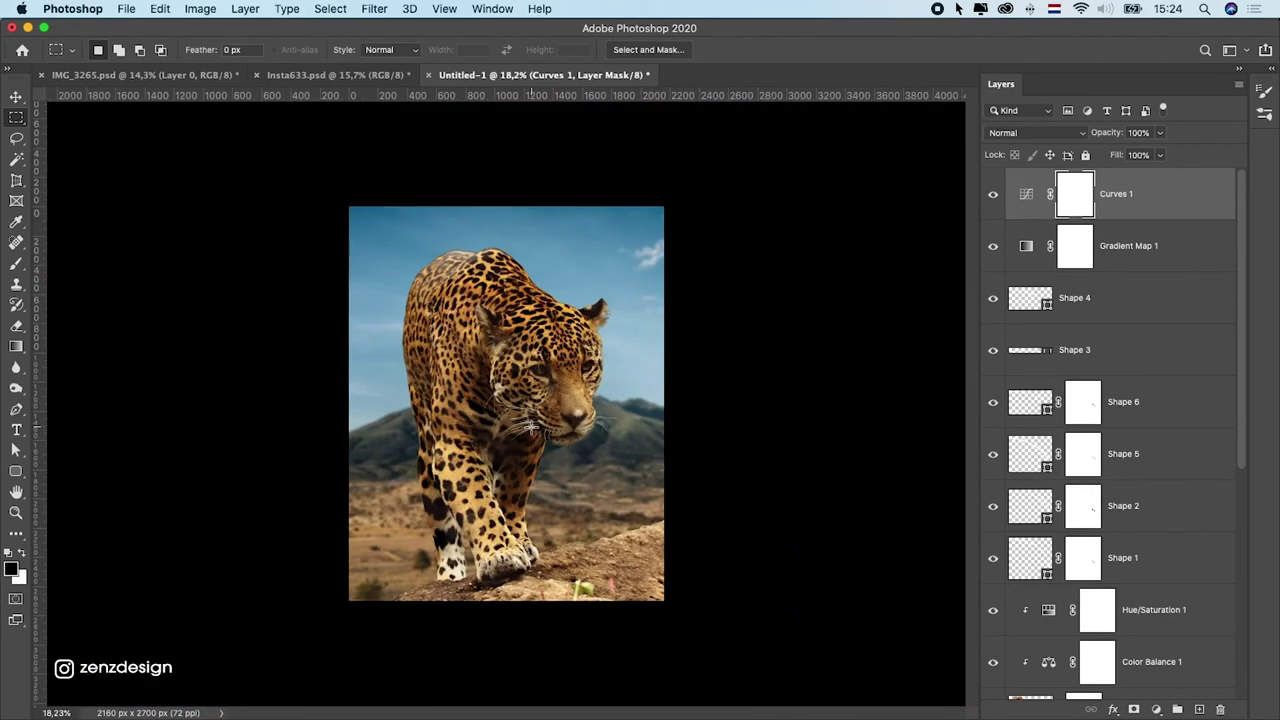
scroll(620, 337, "up", 2)
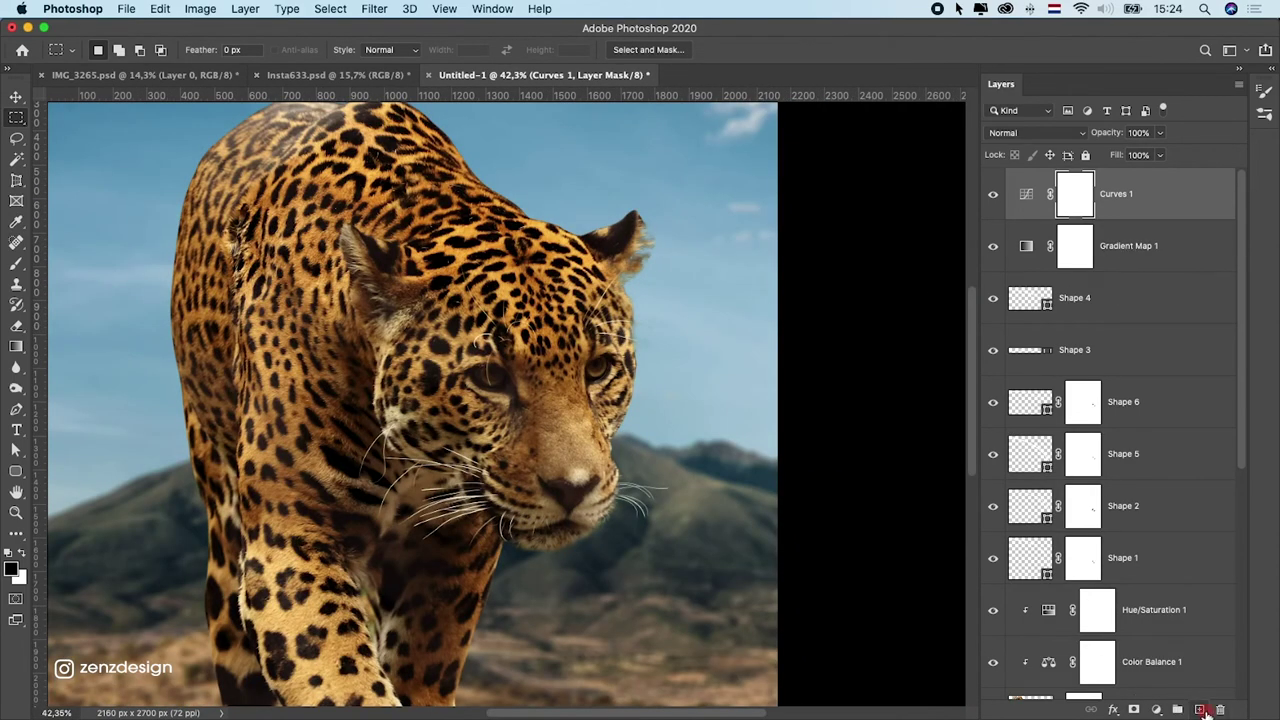
left_click(1200, 709)
left_click(160, 8)
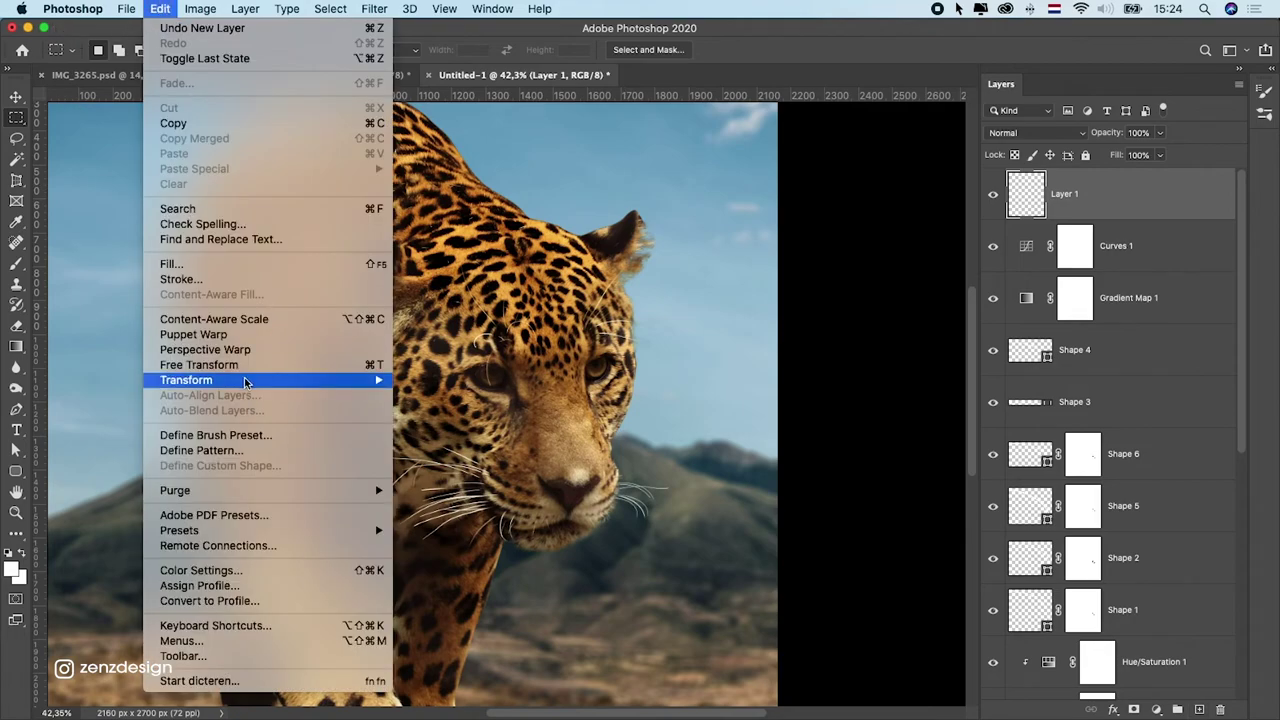
left_click(248, 262)
left_click(926, 186)
key("m")
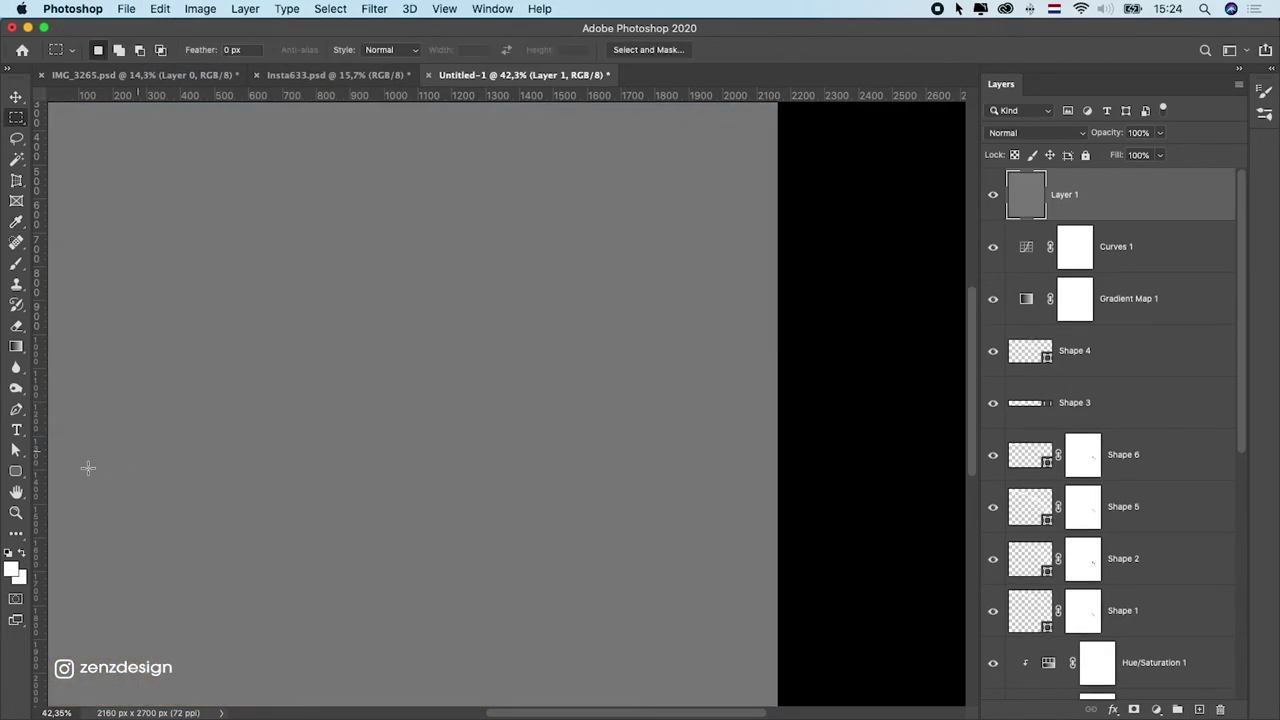
left_click(1035, 132)
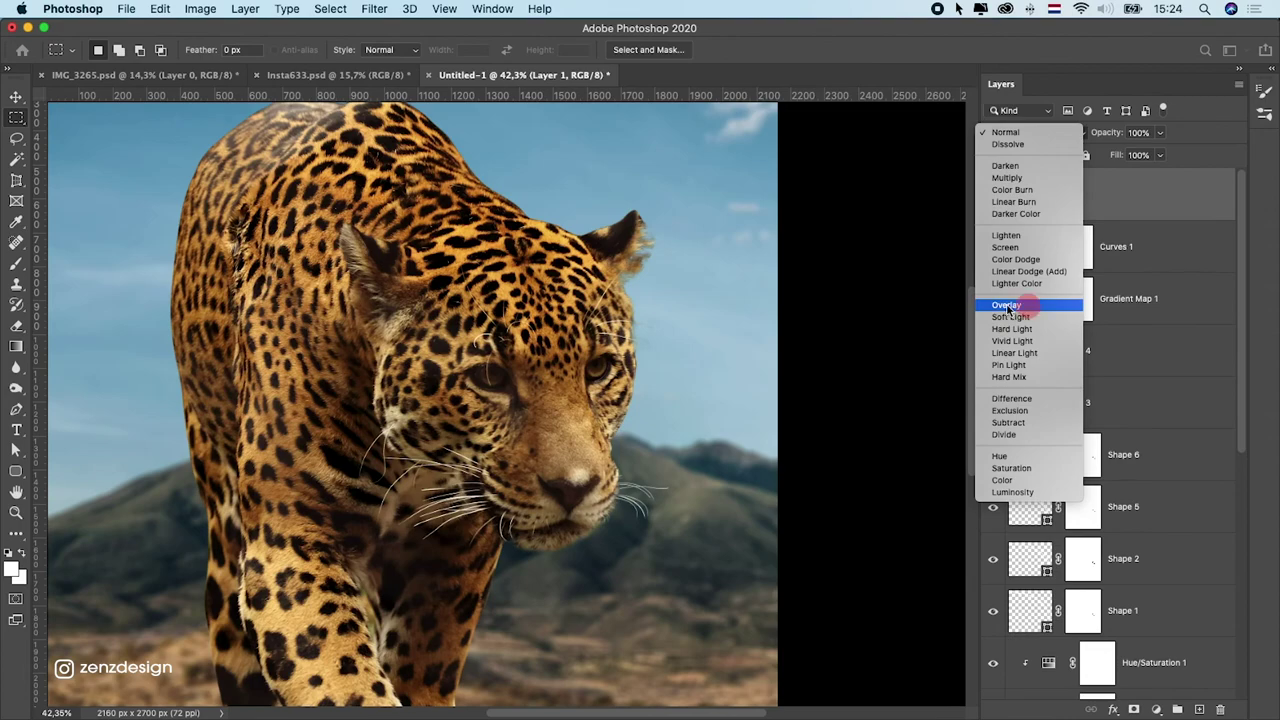
left_click(1026, 300)
- Brighten the jaguar's eyes on the gray Overlay layer with the Dodge tool at brush size 50, Midtones range and 26% exposure
left_click(16, 492)
left_click(16, 388)
left_click(82, 386)
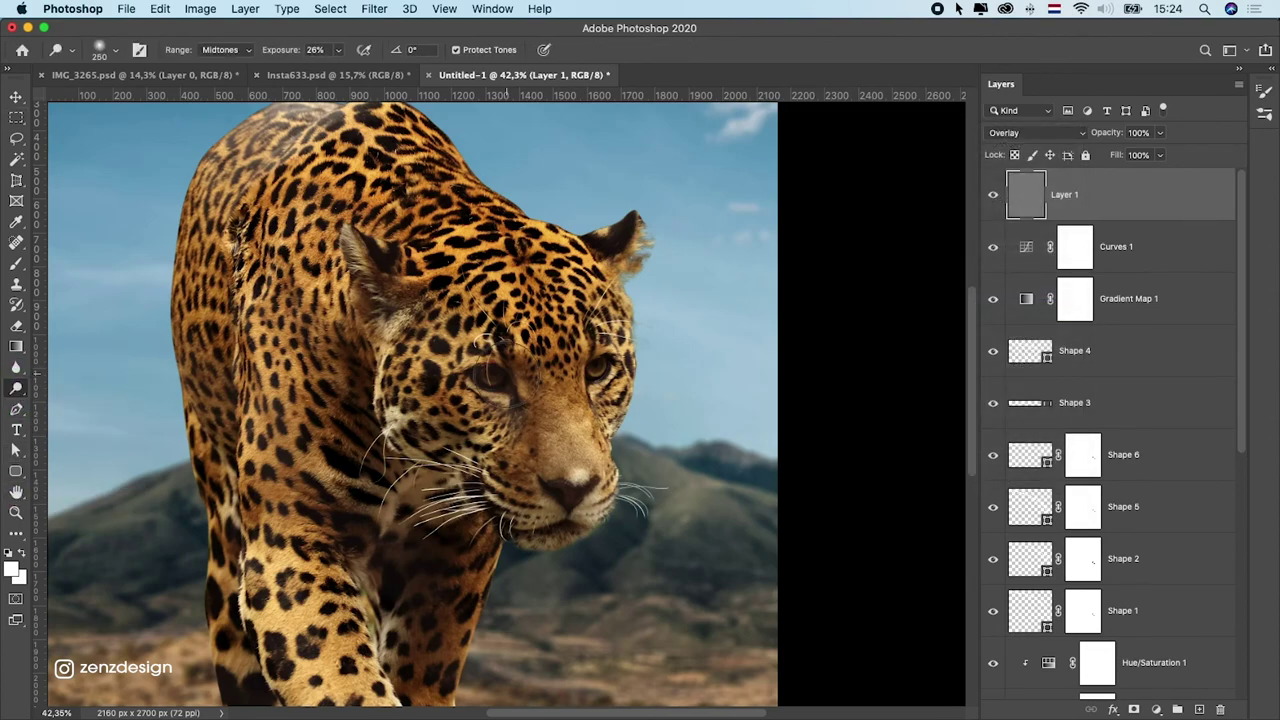
key("bracketleft")
key("bracketleft")
key("bracketleft")
key("bracketleft")
left_click_drag(495, 375, 490, 380)
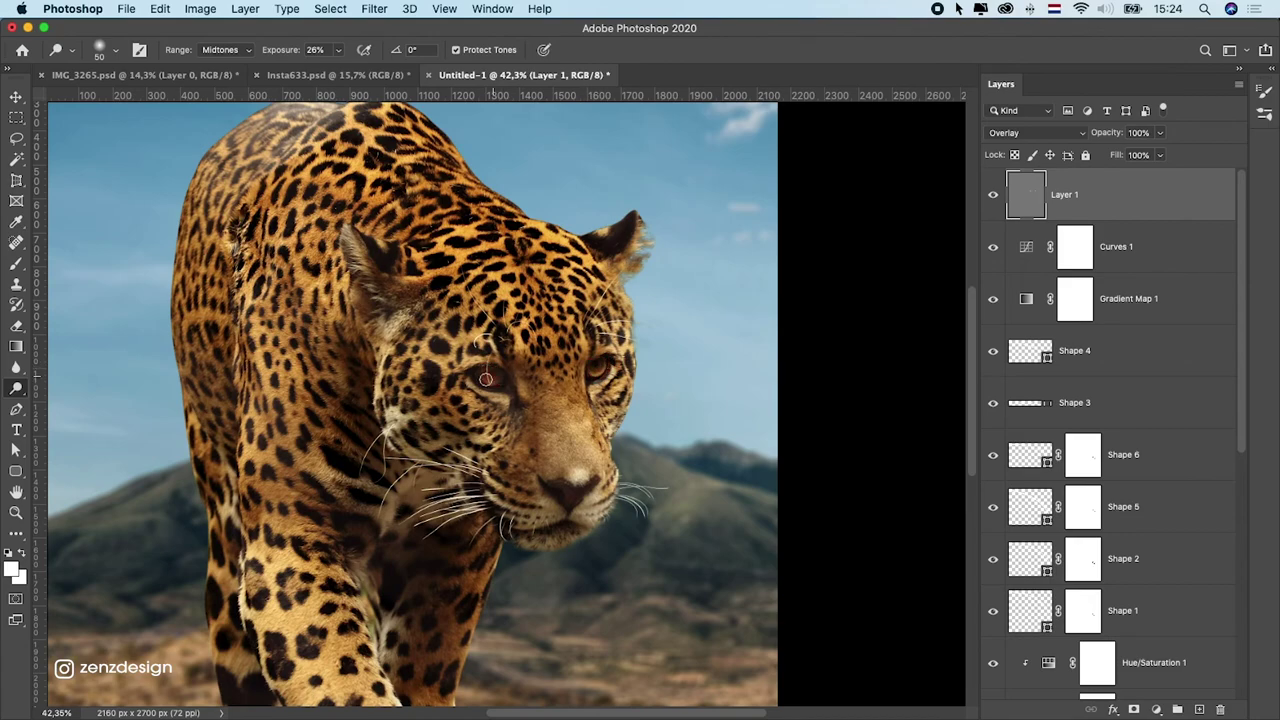
- Change the dark gray canvas surround to Black and review the composite with the cloudy plain background
scroll(384, 467, "down", 5)
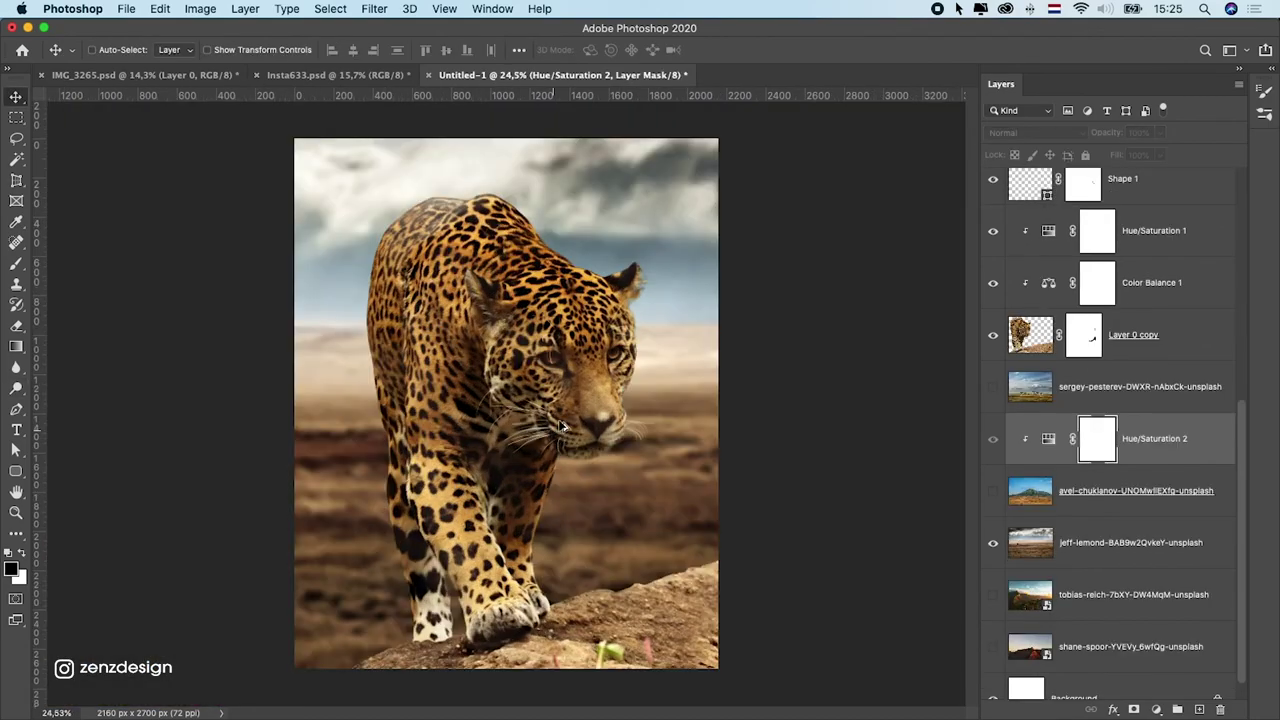
right_click(794, 280)
left_click(815, 292)
scroll(560, 403, "down", 3)
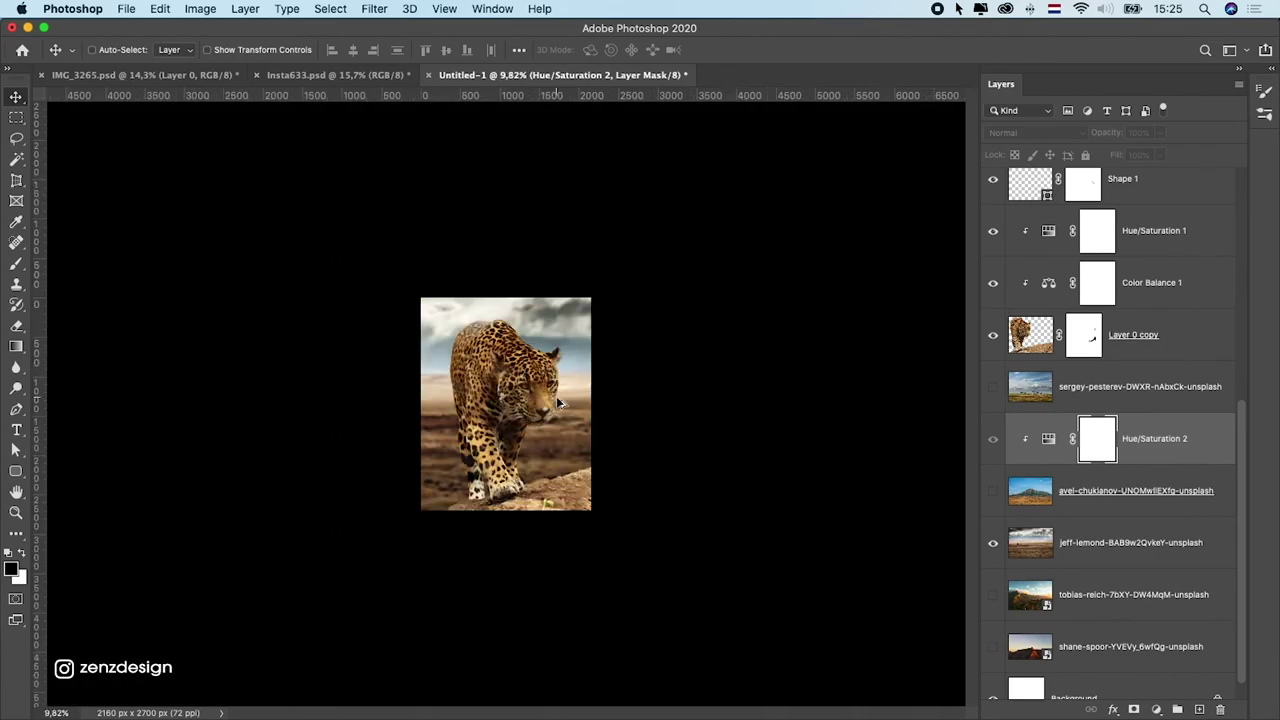
scroll(560, 400, "up", 3)
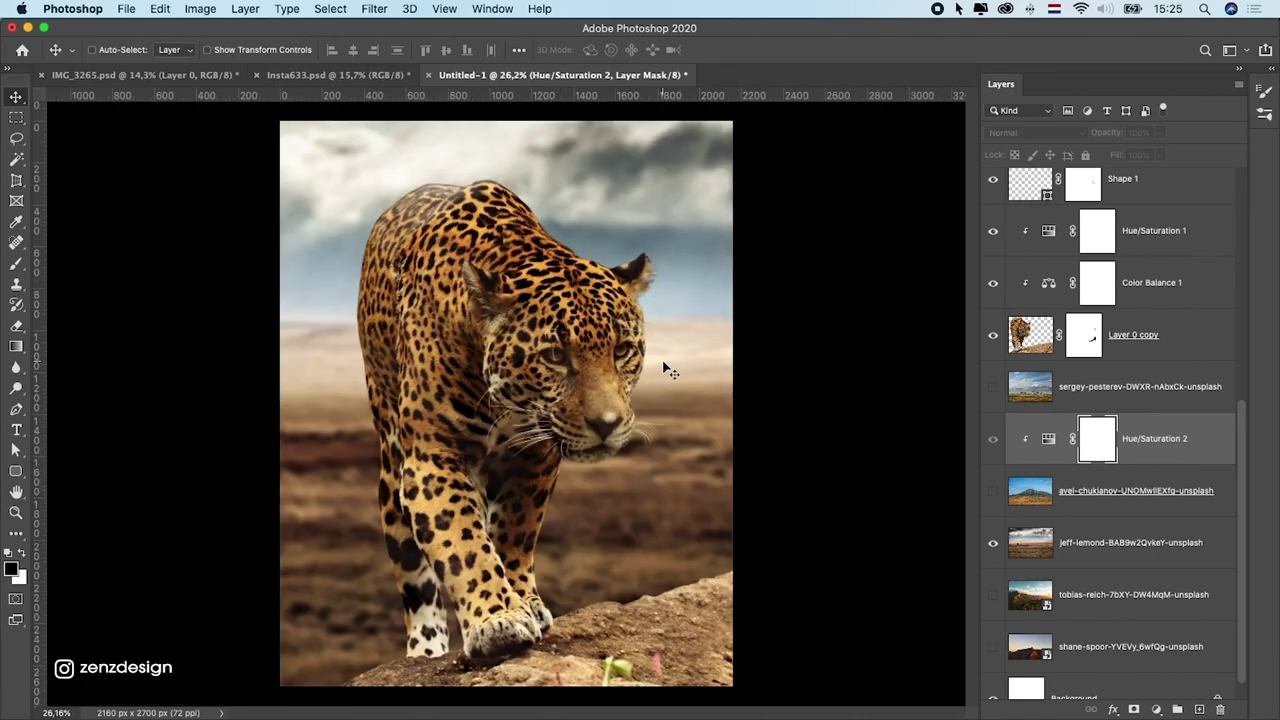